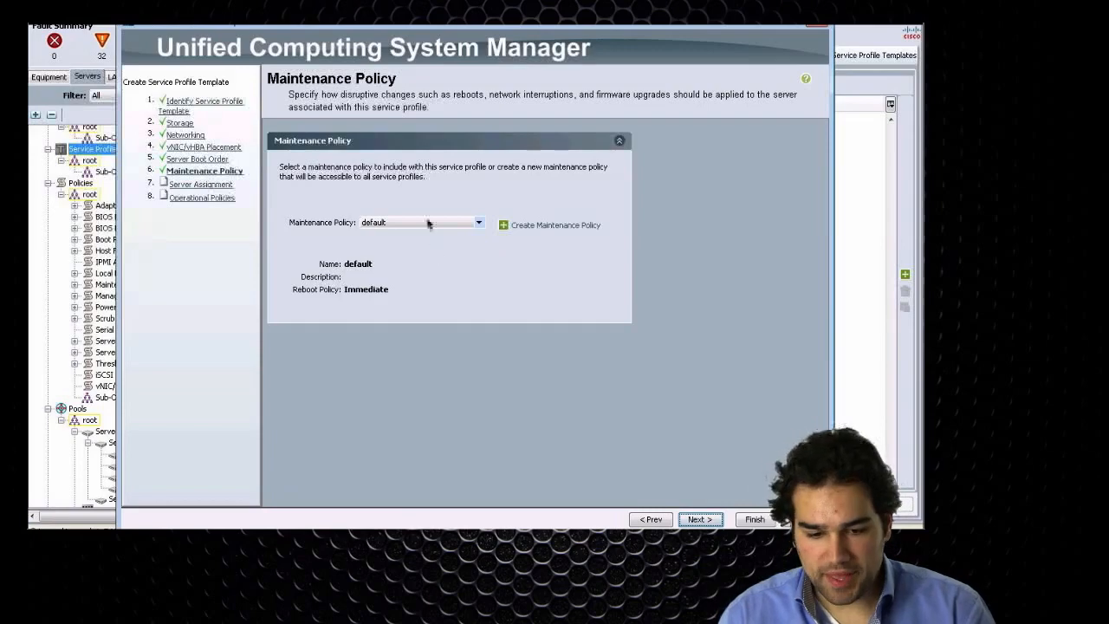
- Assign the USER_ACK maintenance policy to the service profile template and proceed to server assignment
click(422, 227)
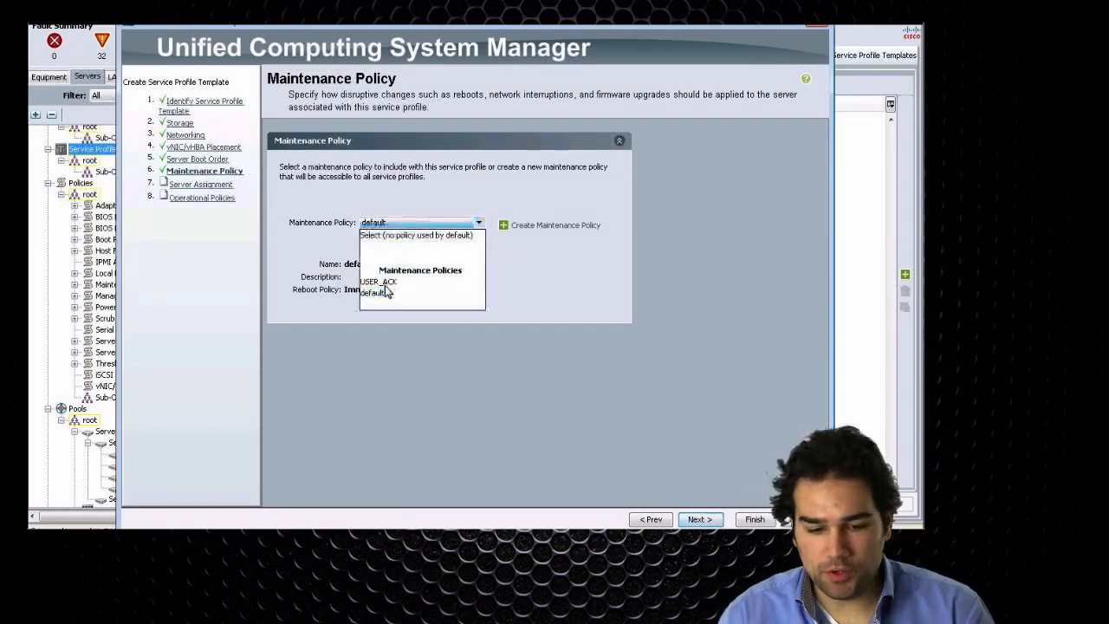
click(387, 284)
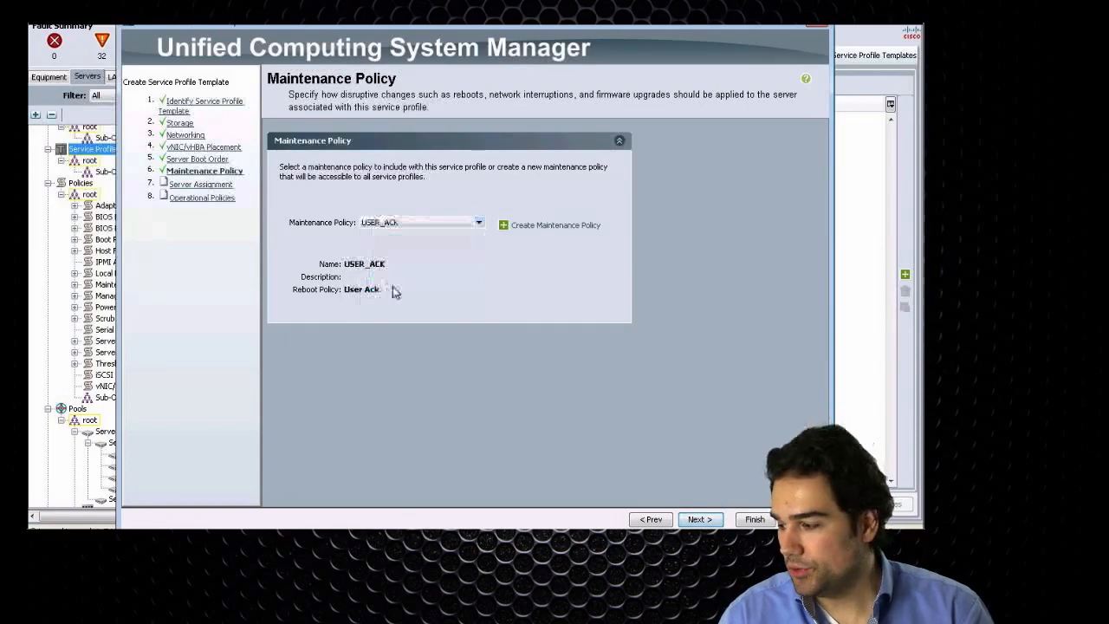
click(700, 519)
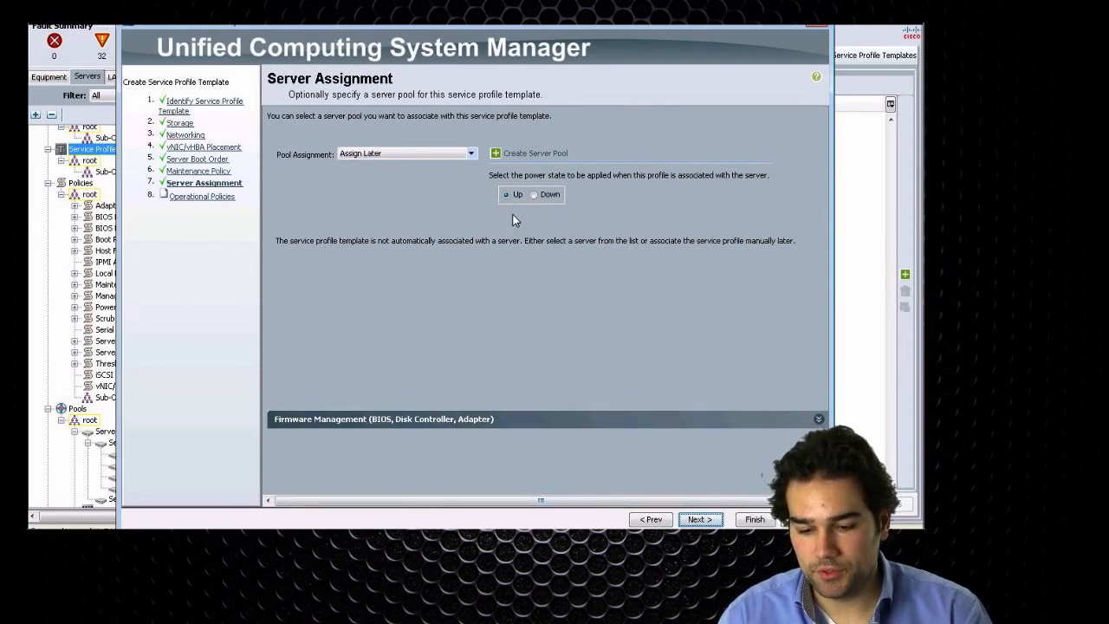
- Set the template's management firmware package to CIMC_FW and its host firmware package to FW, leaving the pool assignment as is
click(684, 424)
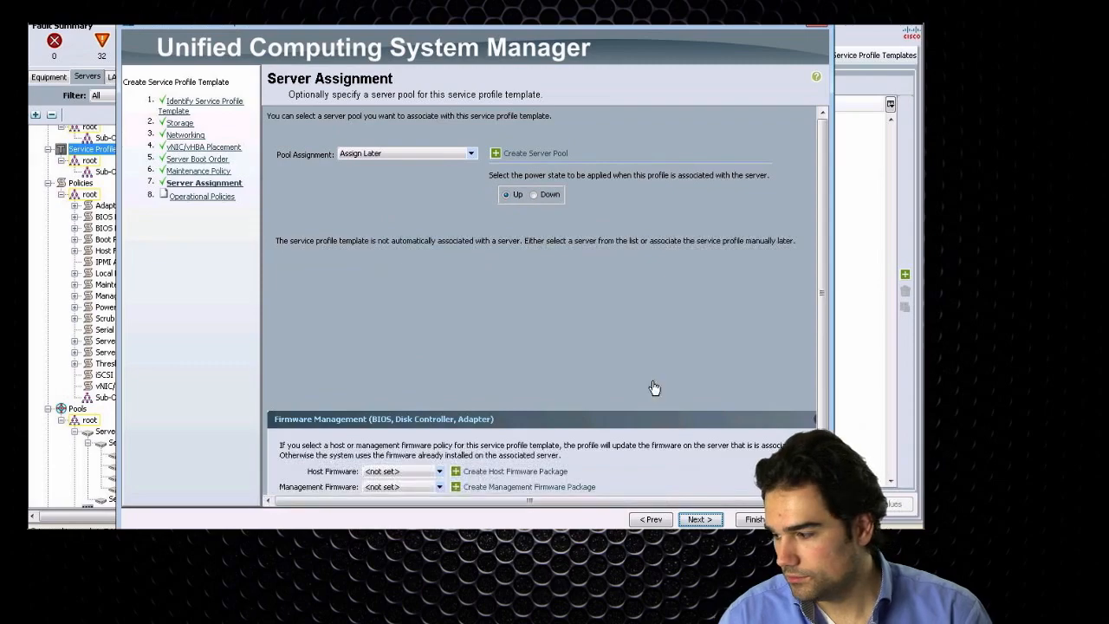
scroll(637, 359, down, 1)
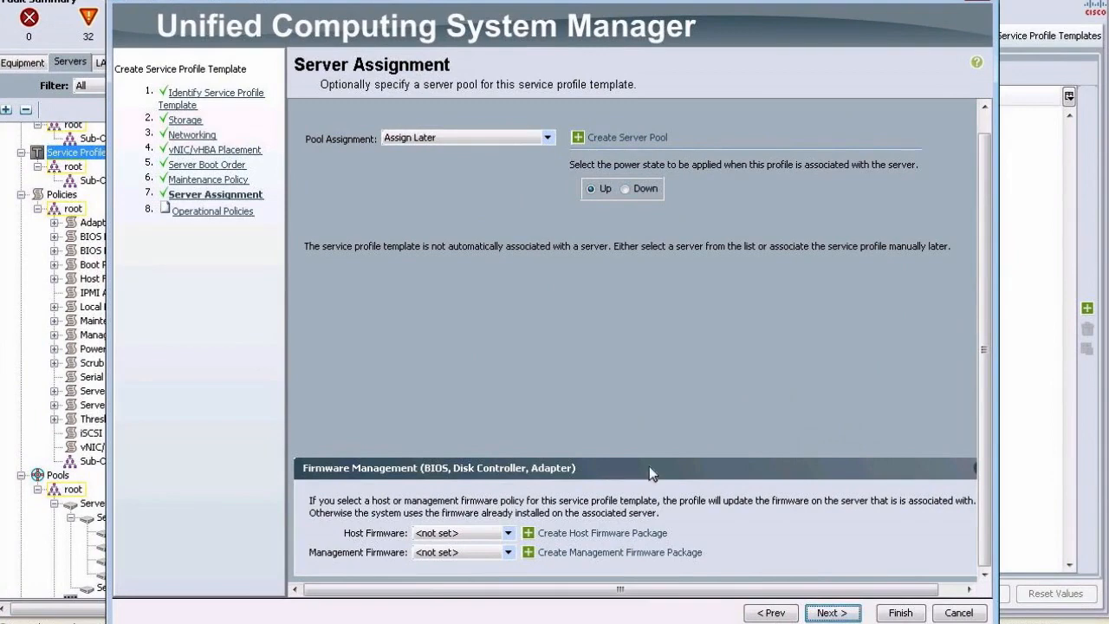
click(460, 558)
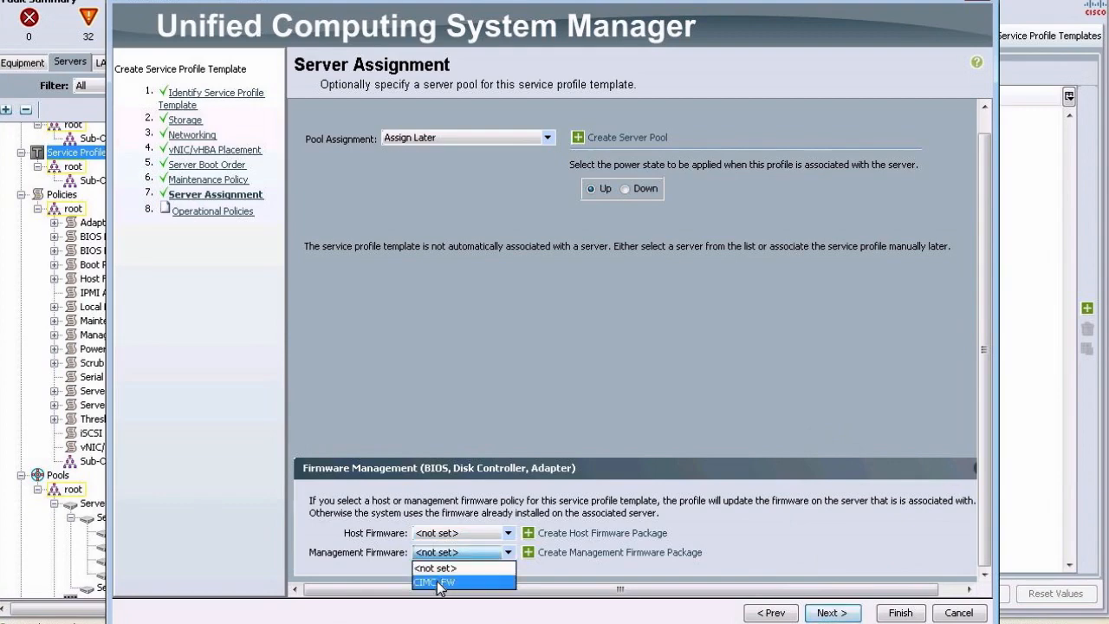
click(441, 584)
click(442, 533)
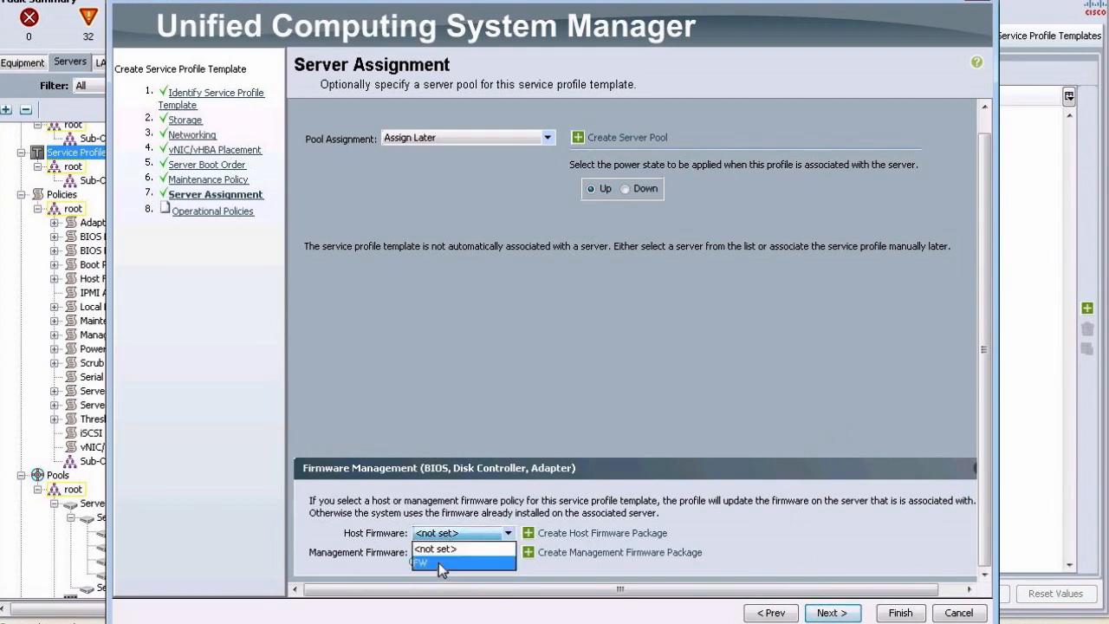
click(439, 561)
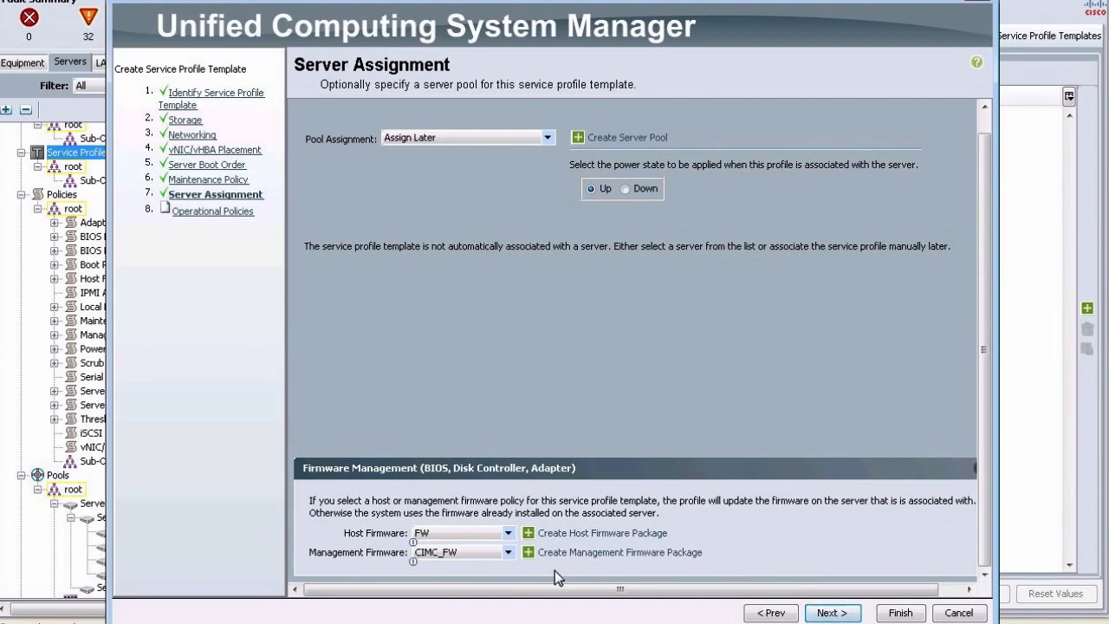
click(832, 614)
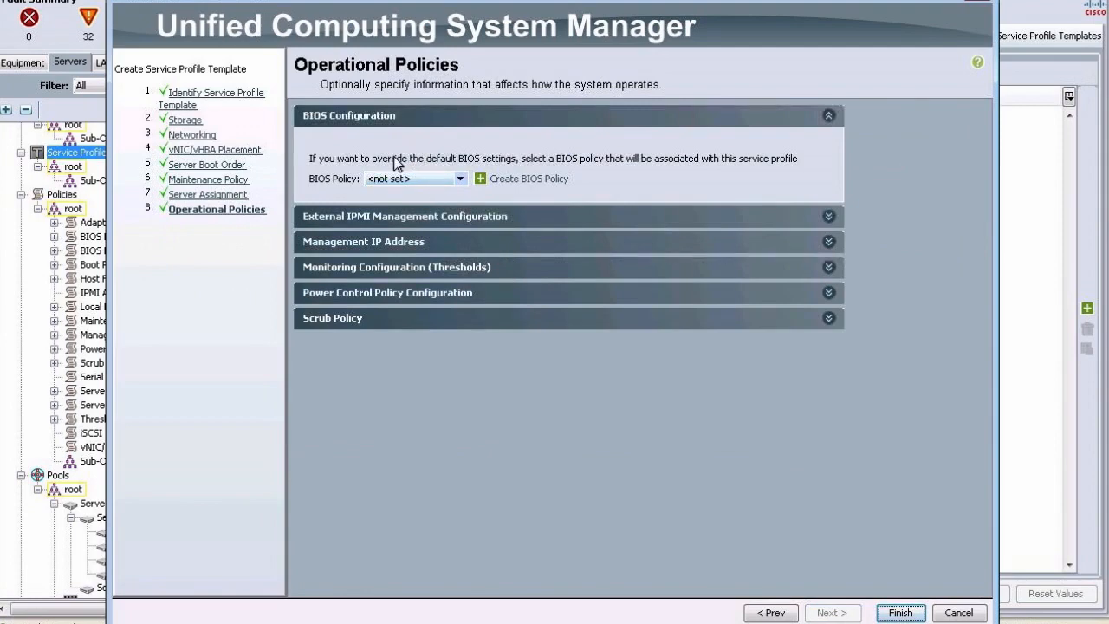
- Set the template's BIOS policy to BIOS and its scrub policy to NO_SCRUB in the operational policies
click(401, 179)
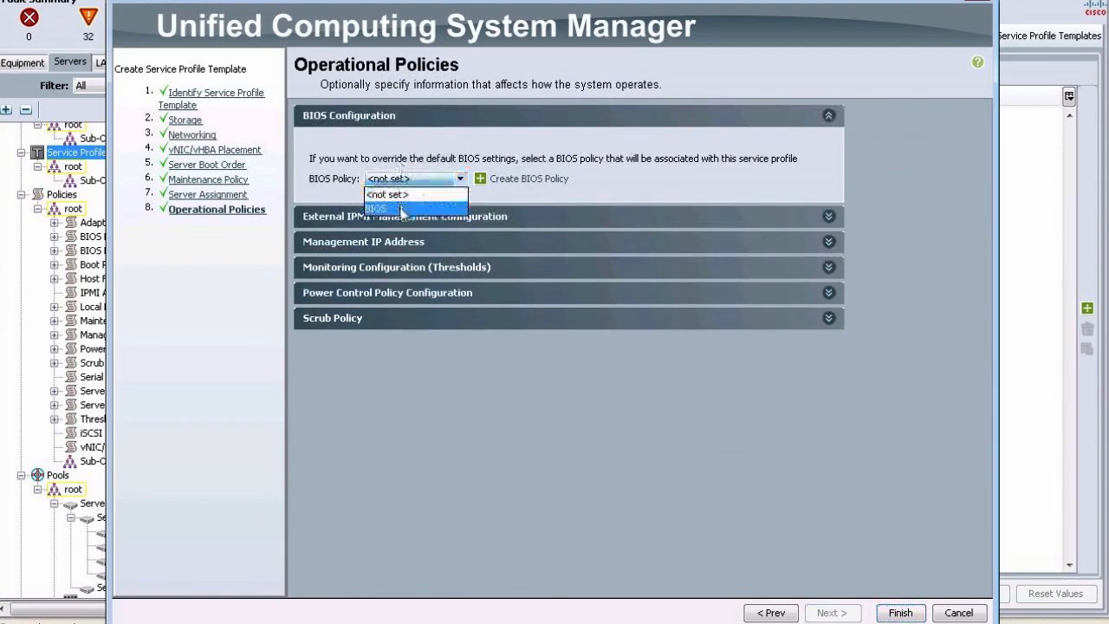
click(401, 209)
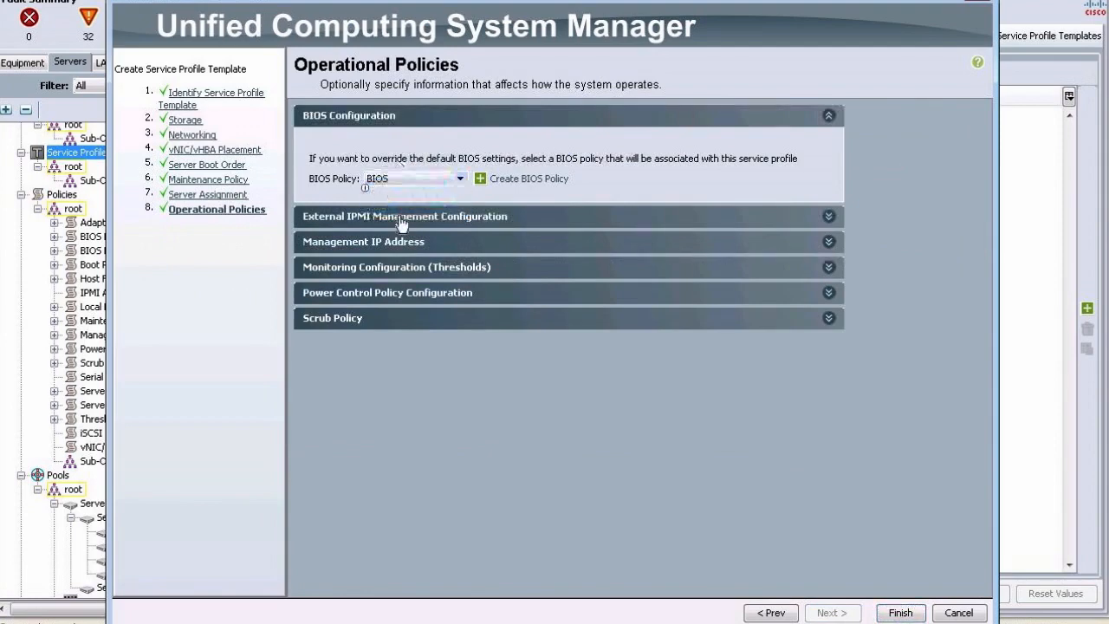
click(392, 318)
click(409, 360)
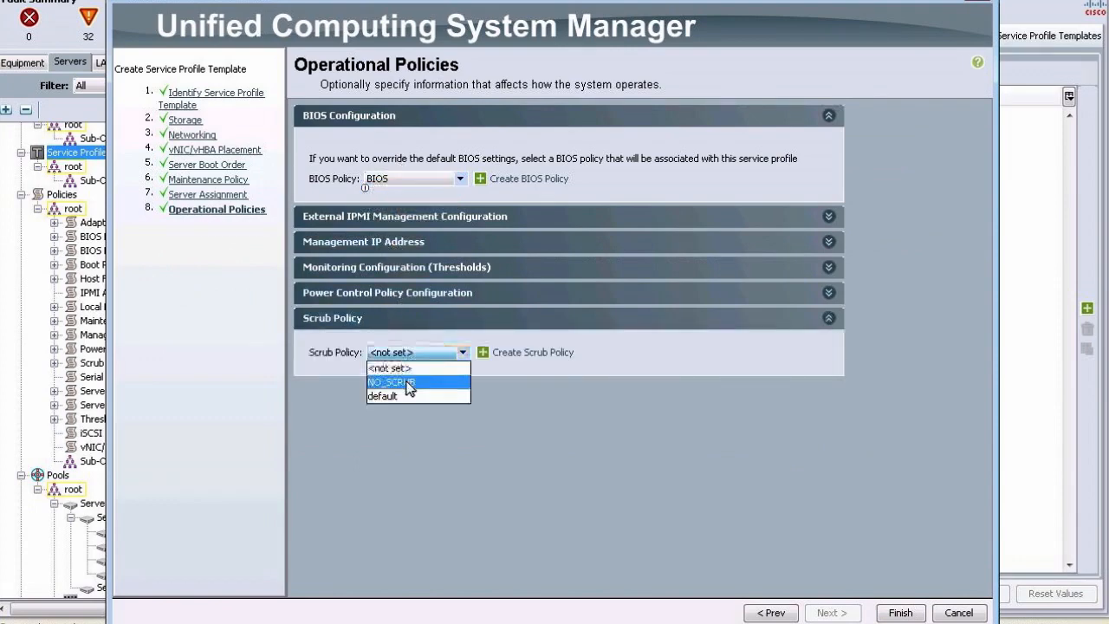
click(408, 381)
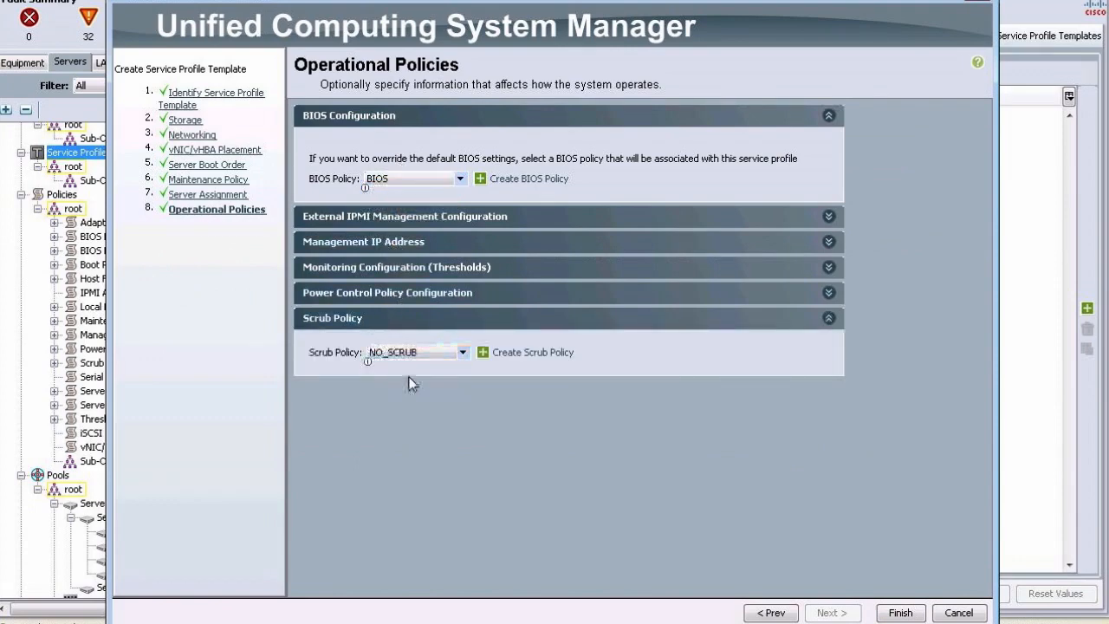
- Check the management IP address policy and finish creating the service profile template
click(413, 248)
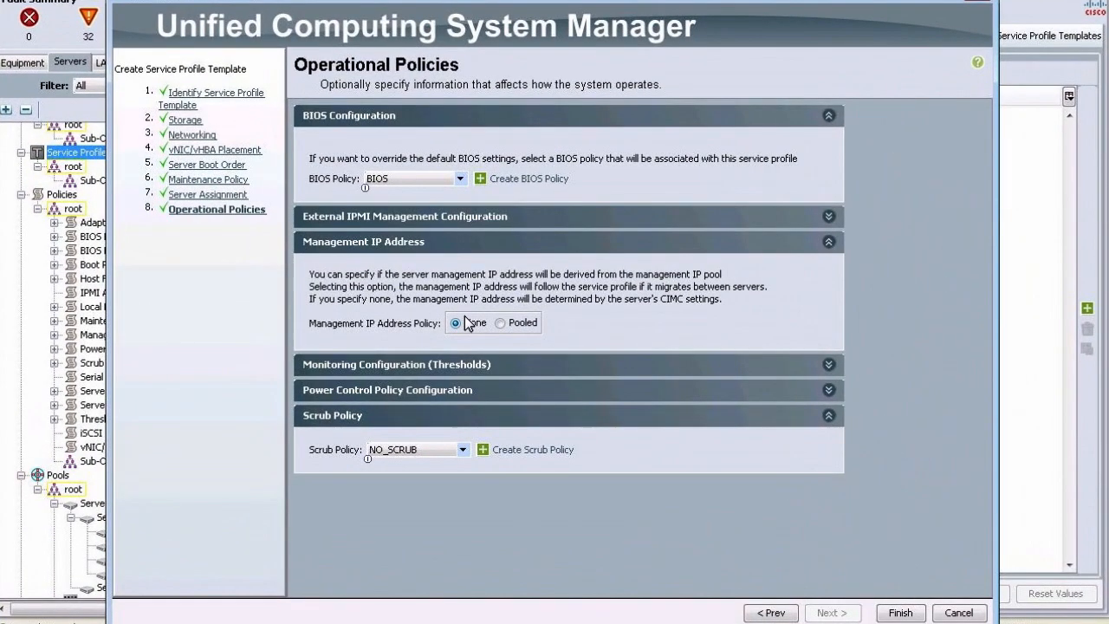
click(898, 612)
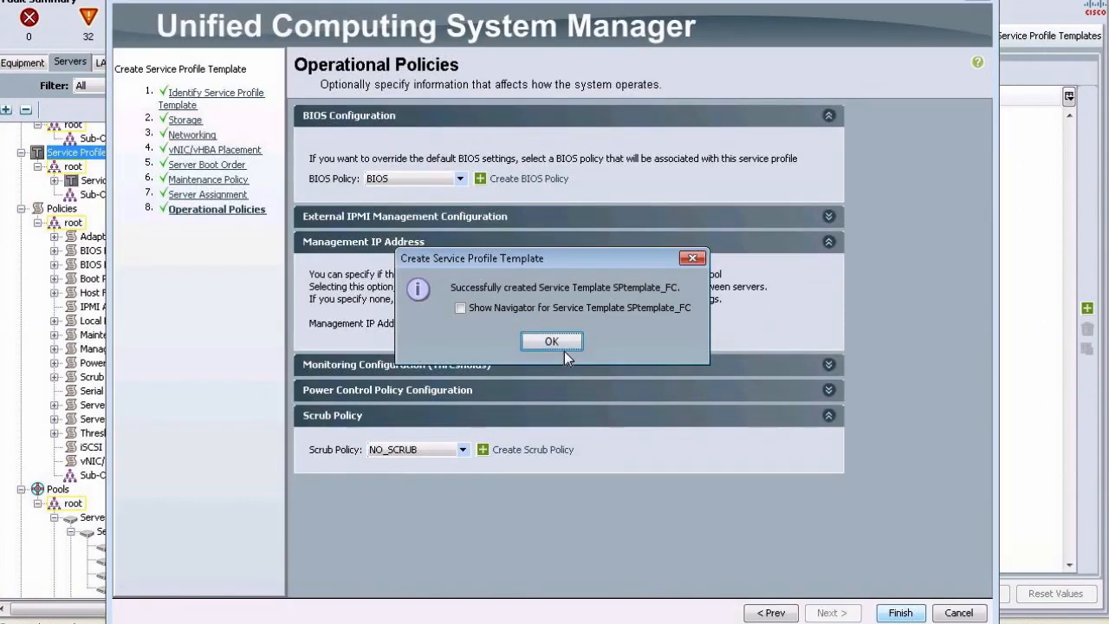
click(565, 348)
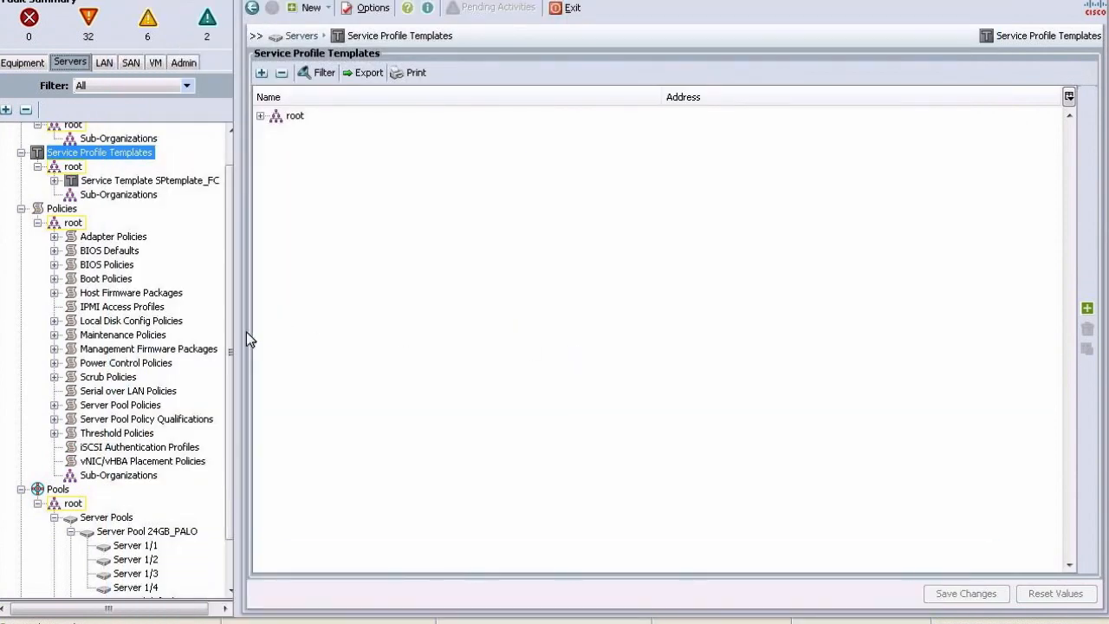
- Create 1 service profile from the template SPtemplate_FC with the naming prefix FC_boot_server
click(121, 180)
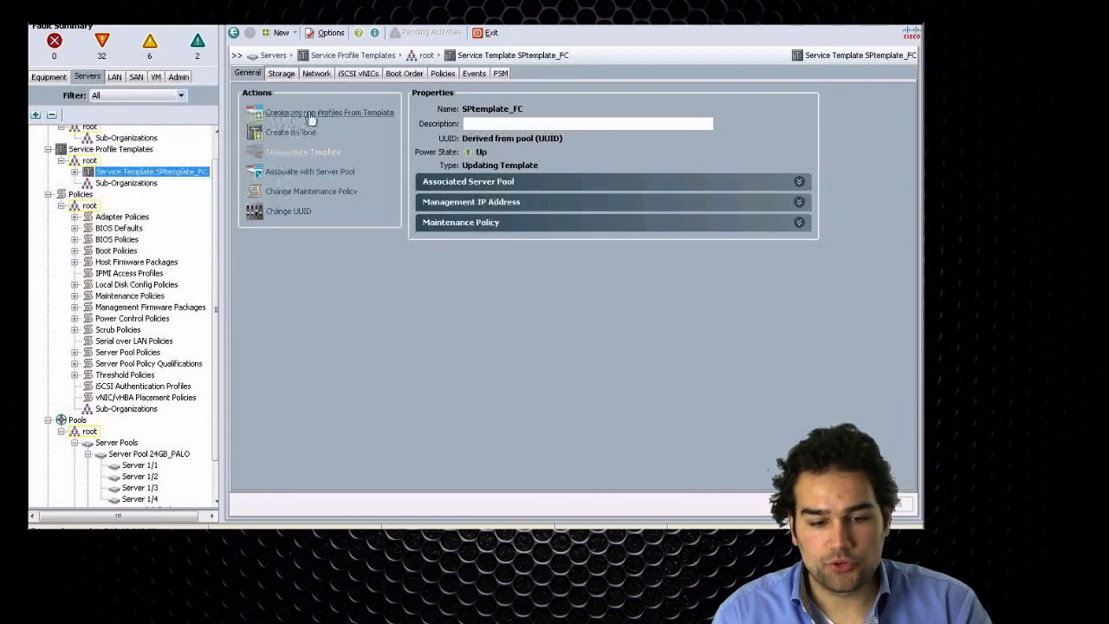
click(356, 114)
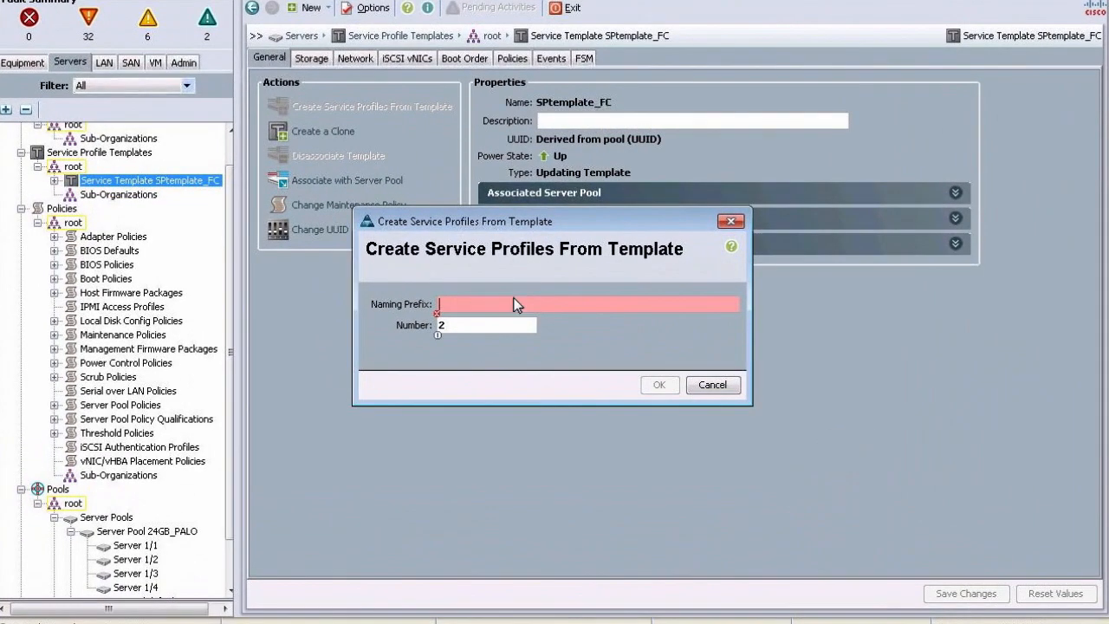
click(507, 303)
text(FC_boot)
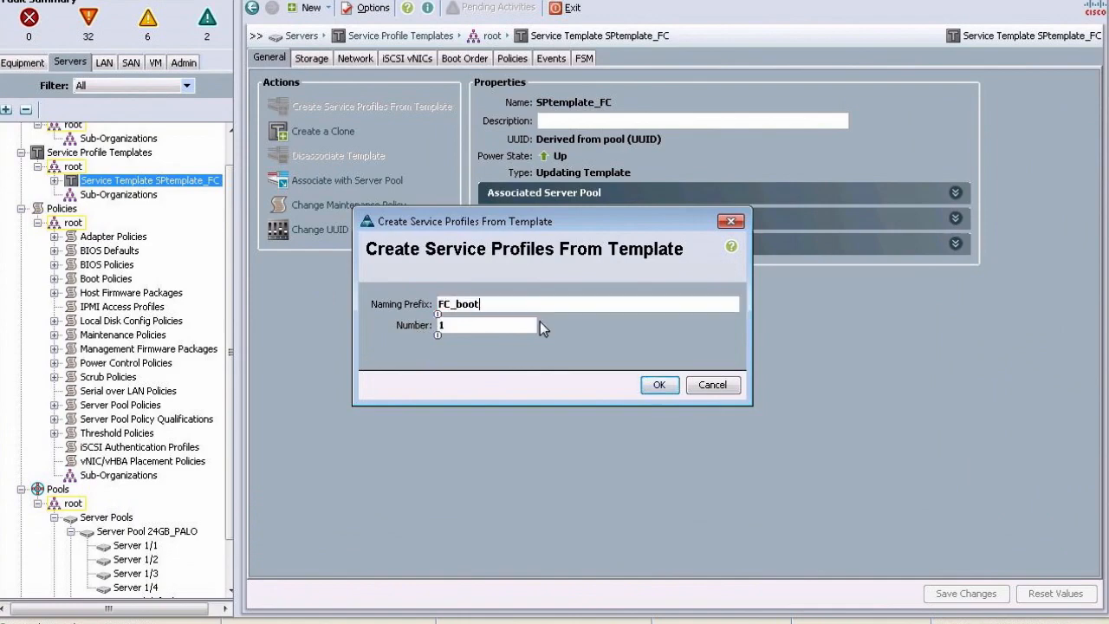
text(_server)
click(657, 386)
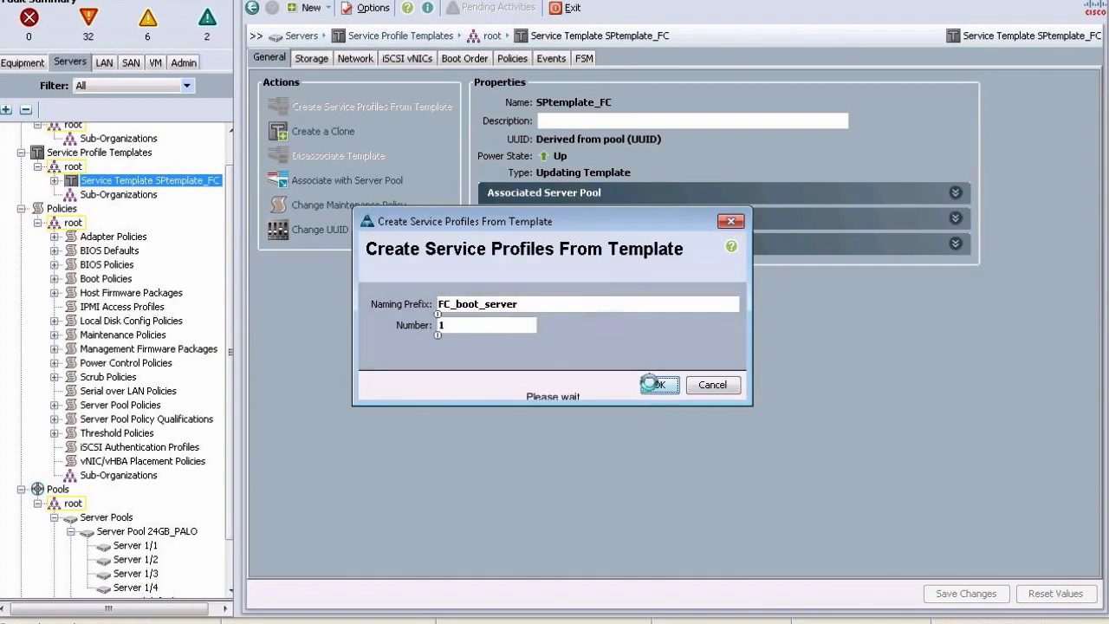
click(558, 332)
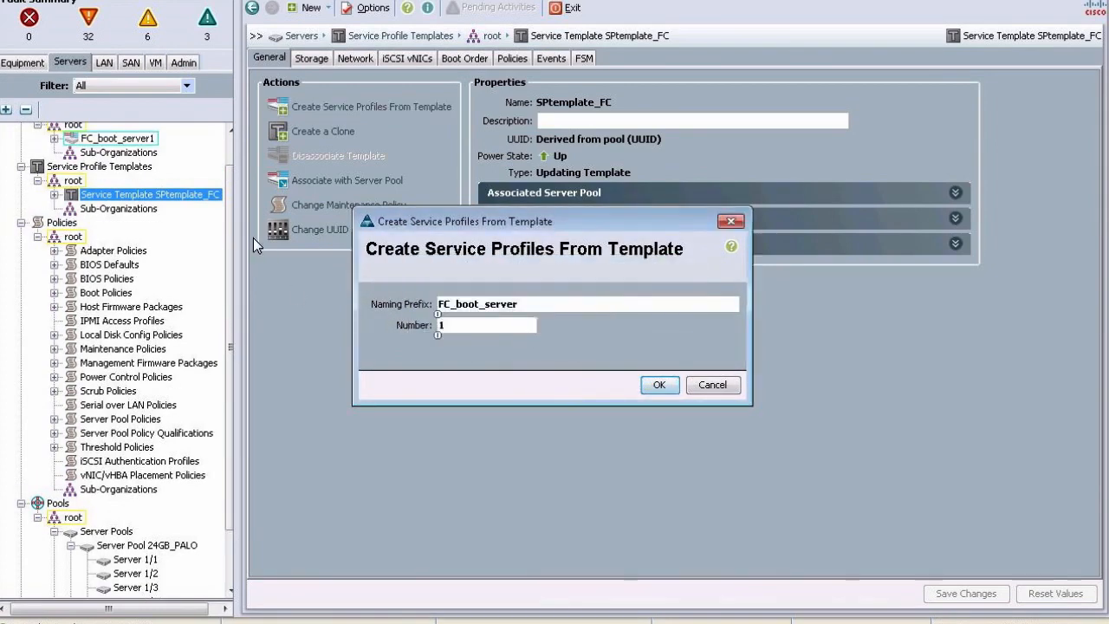
- Examine the UUID, the vNIC MAC addresses and the vHBA WWPNs assigned to service profile FC_boot_server1
click(109, 140)
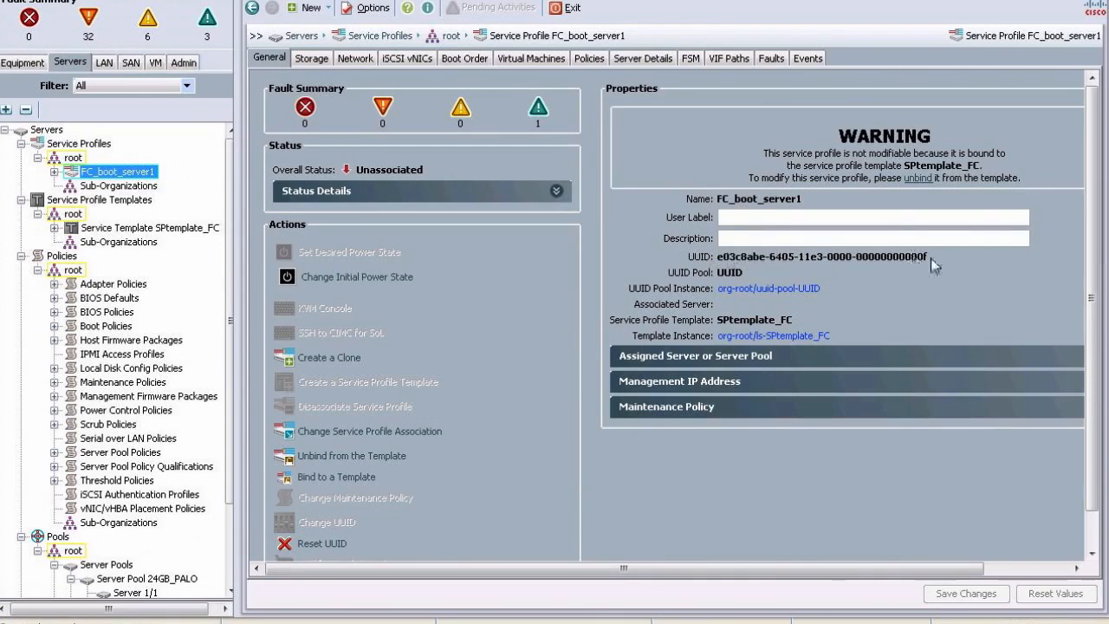
click(351, 58)
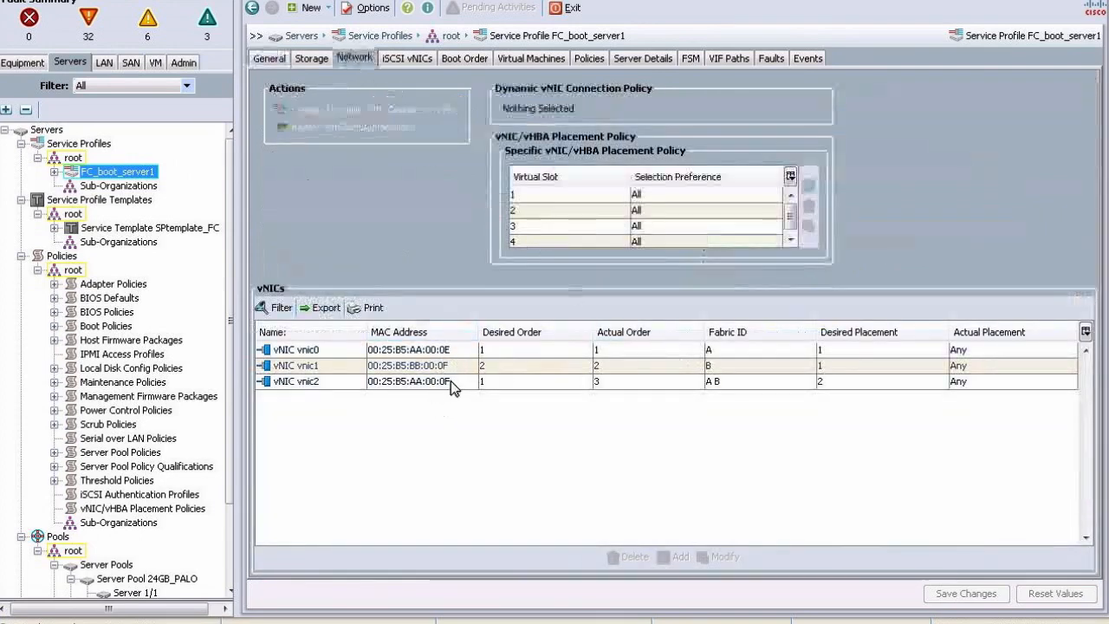
click(437, 383)
click(430, 351)
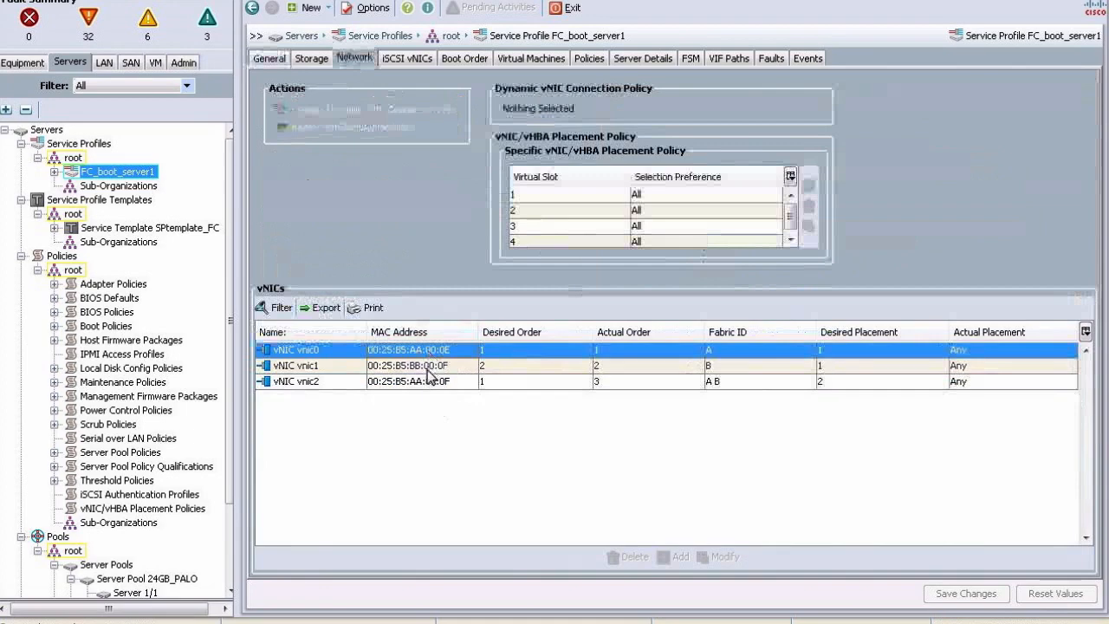
click(431, 368)
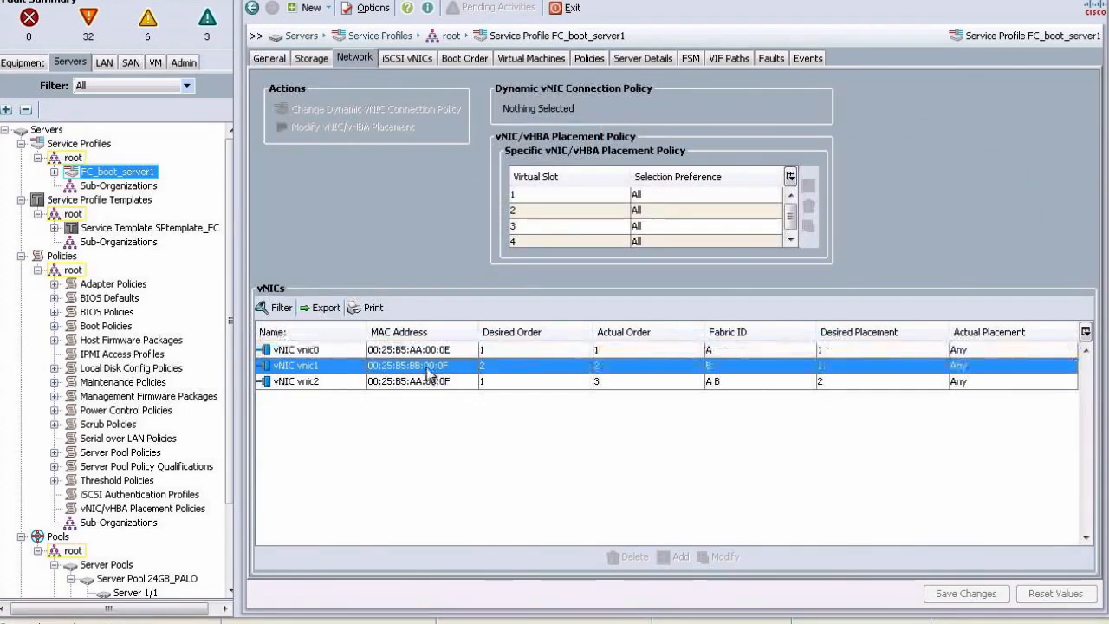
click(302, 57)
click(442, 310)
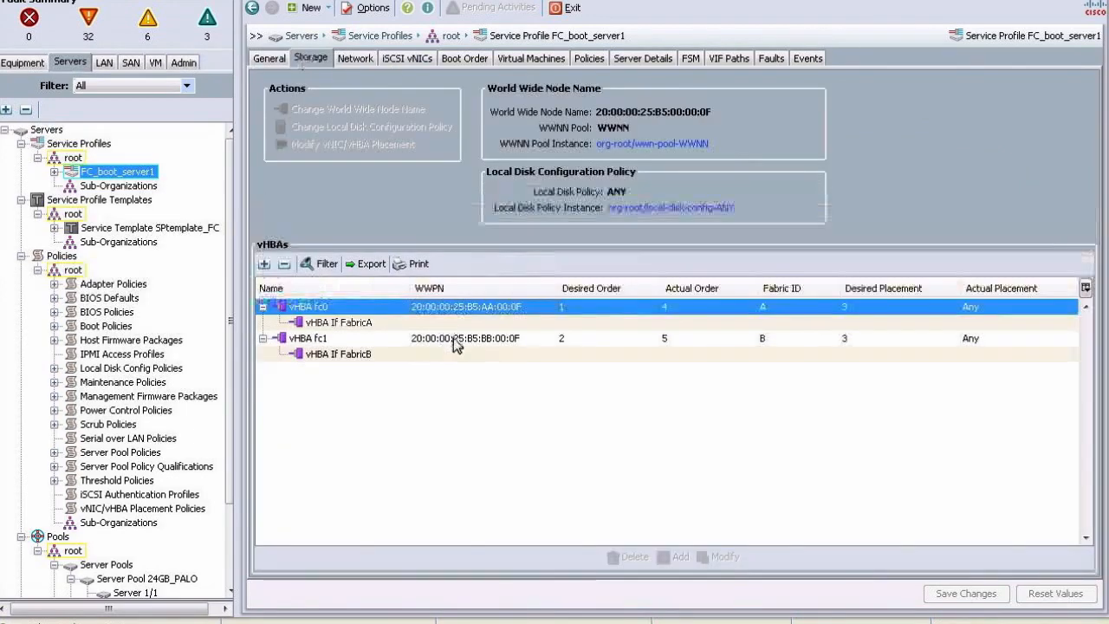
click(453, 338)
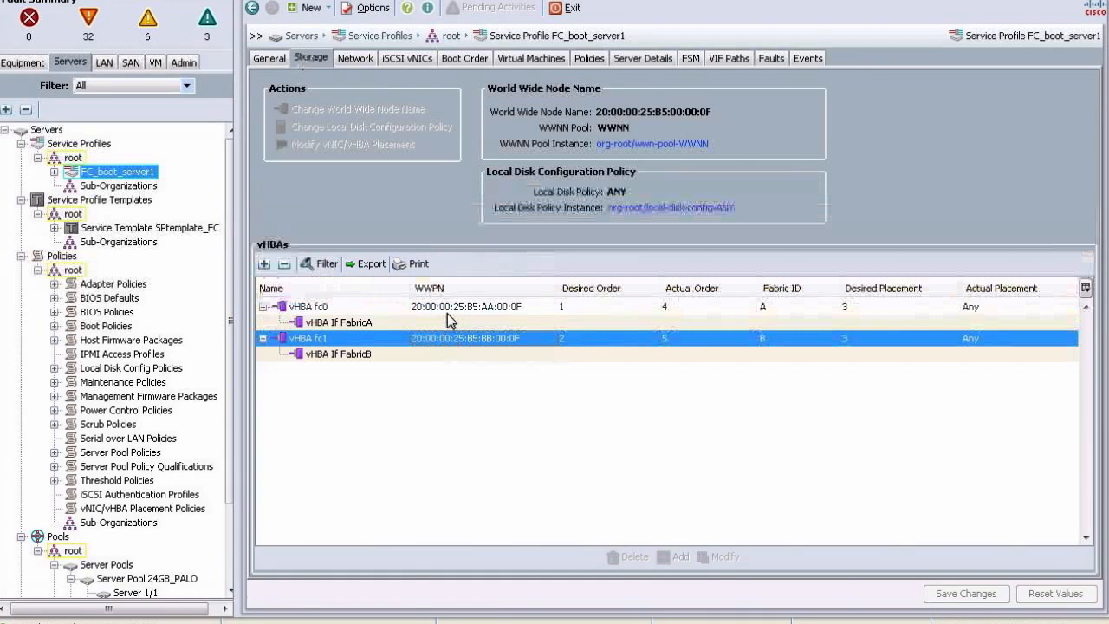
click(450, 310)
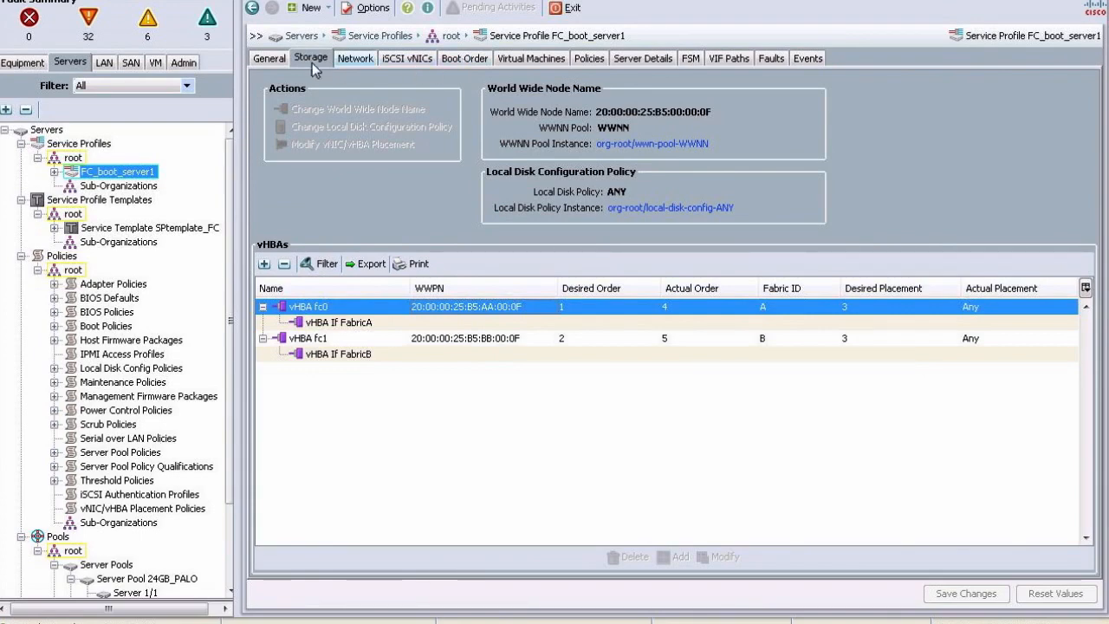
- Compare the modification actions offered for service profile FC_boot_server1 with those offered for template SPtemplate_FC
click(269, 61)
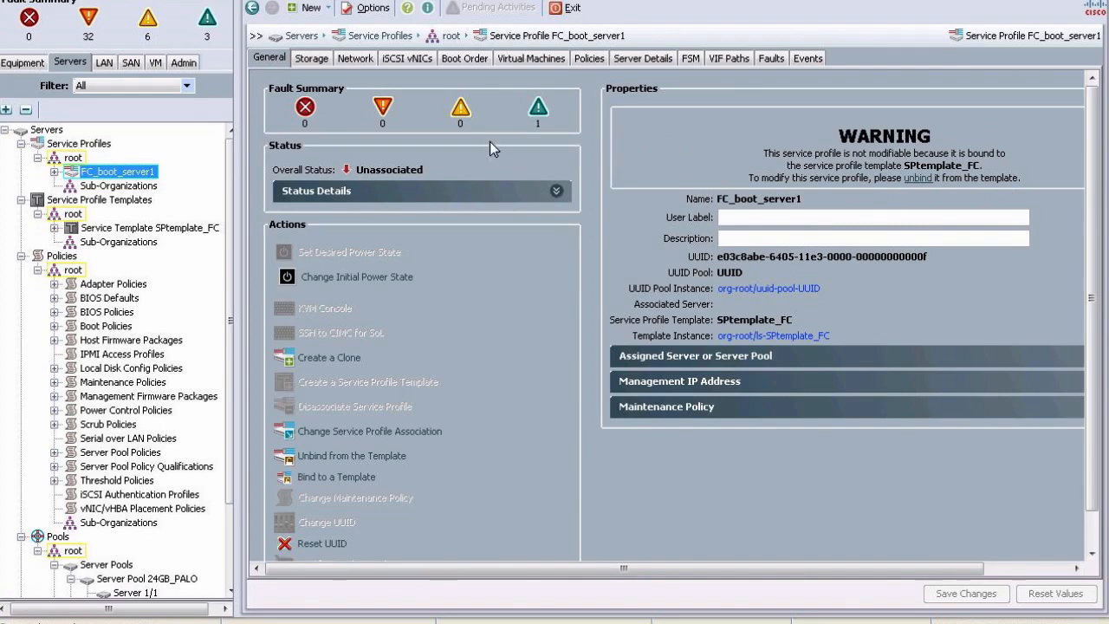
click(314, 59)
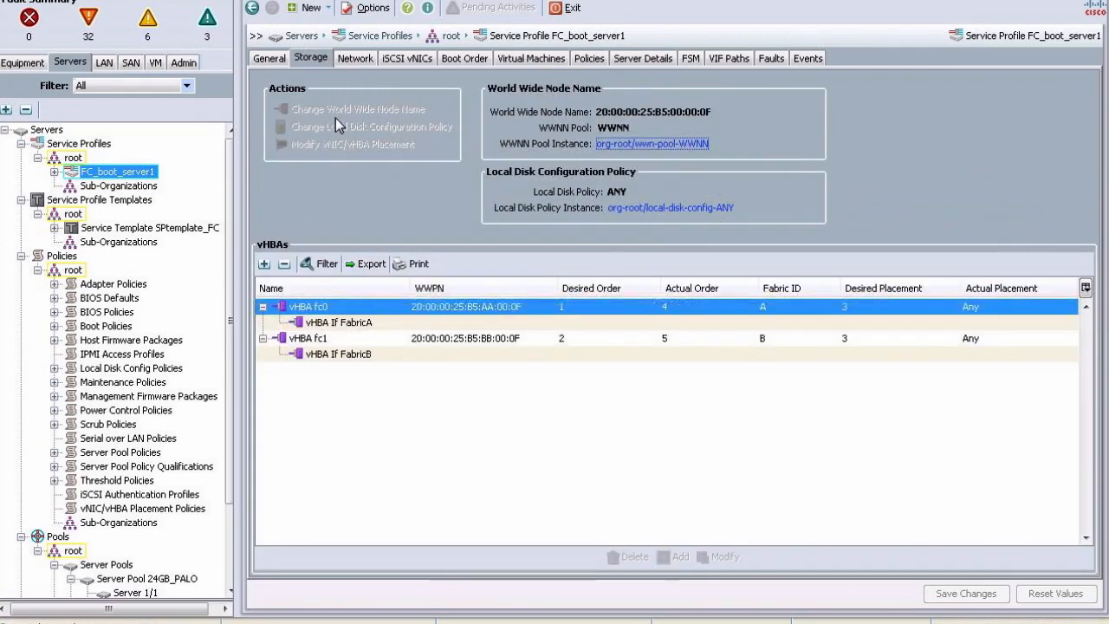
click(363, 58)
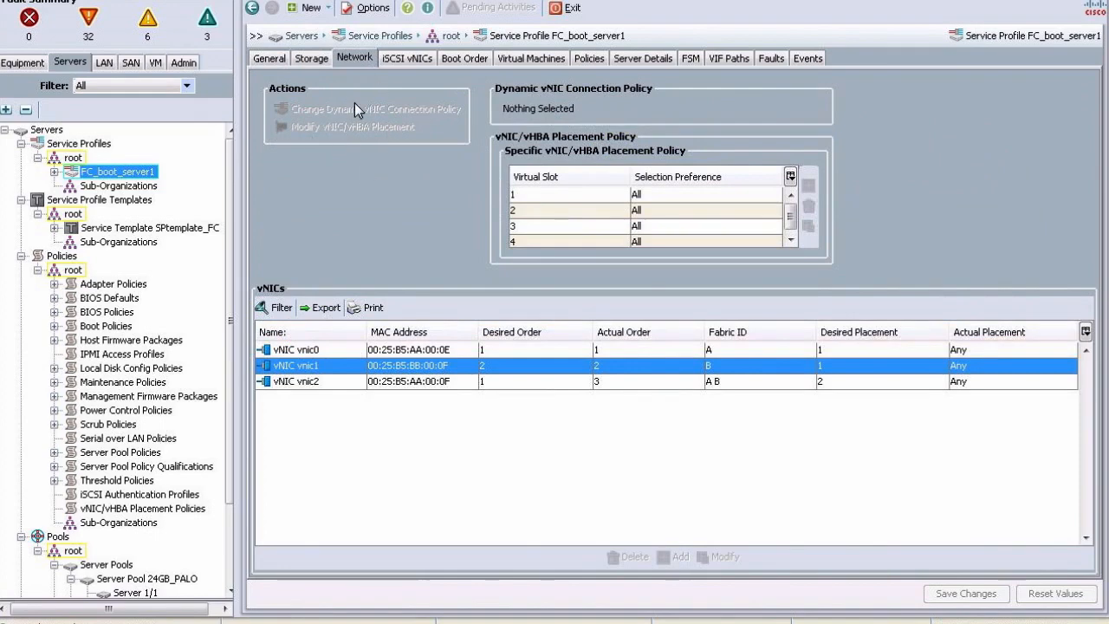
click(267, 59)
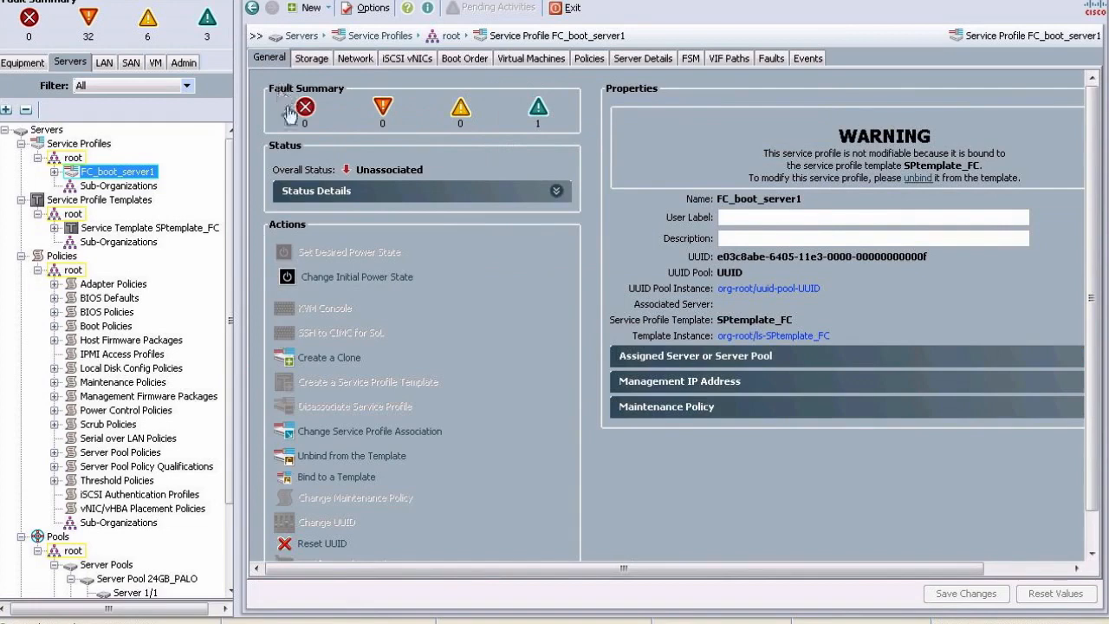
click(177, 227)
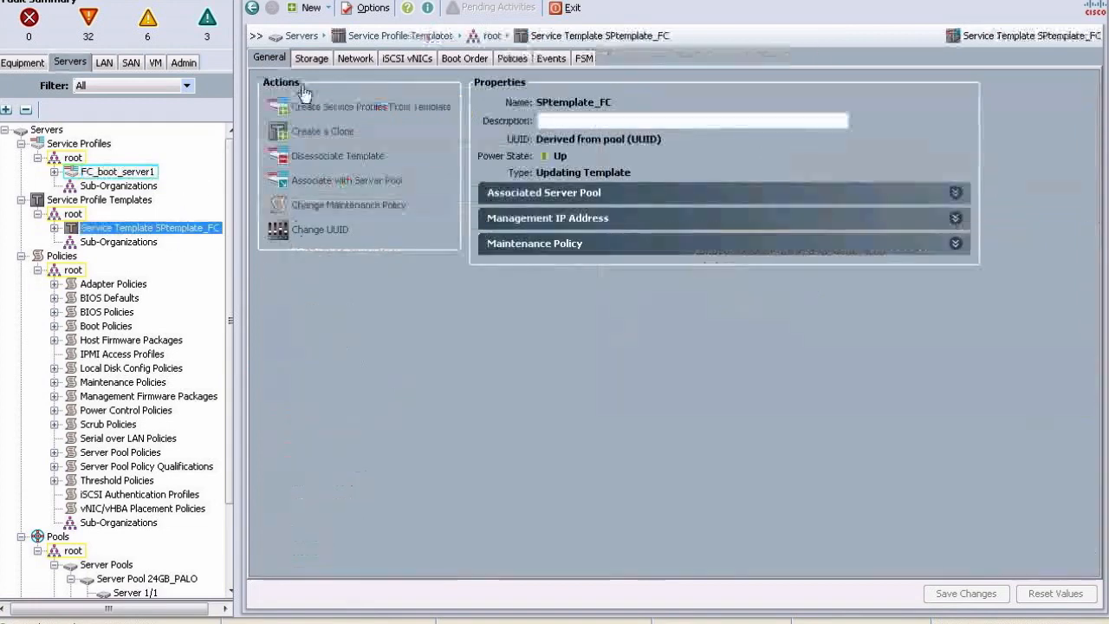
click(314, 58)
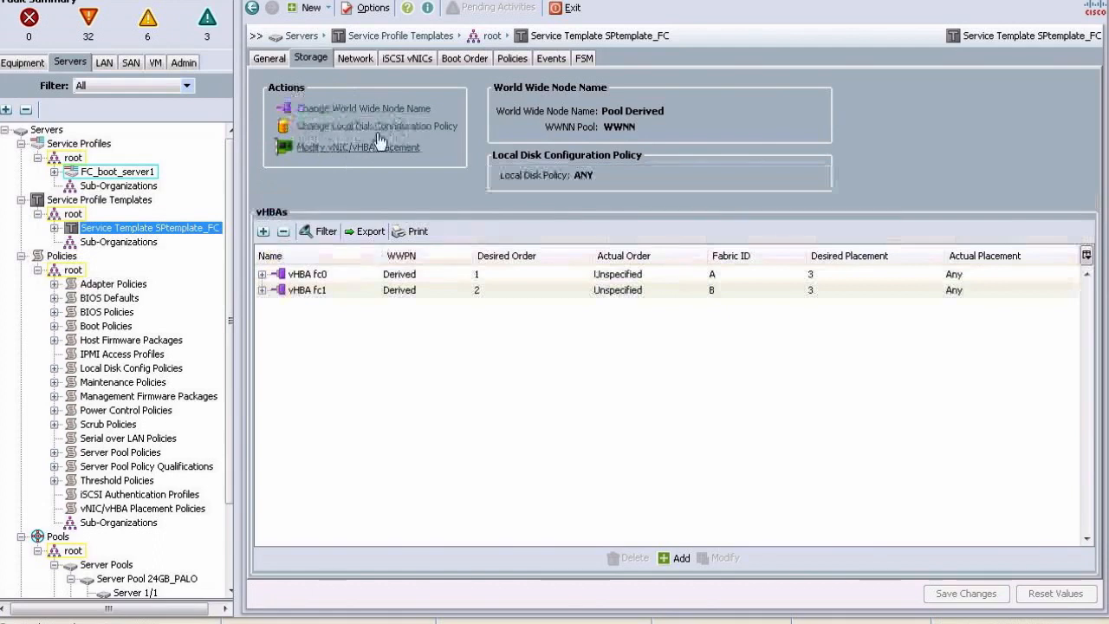
click(118, 172)
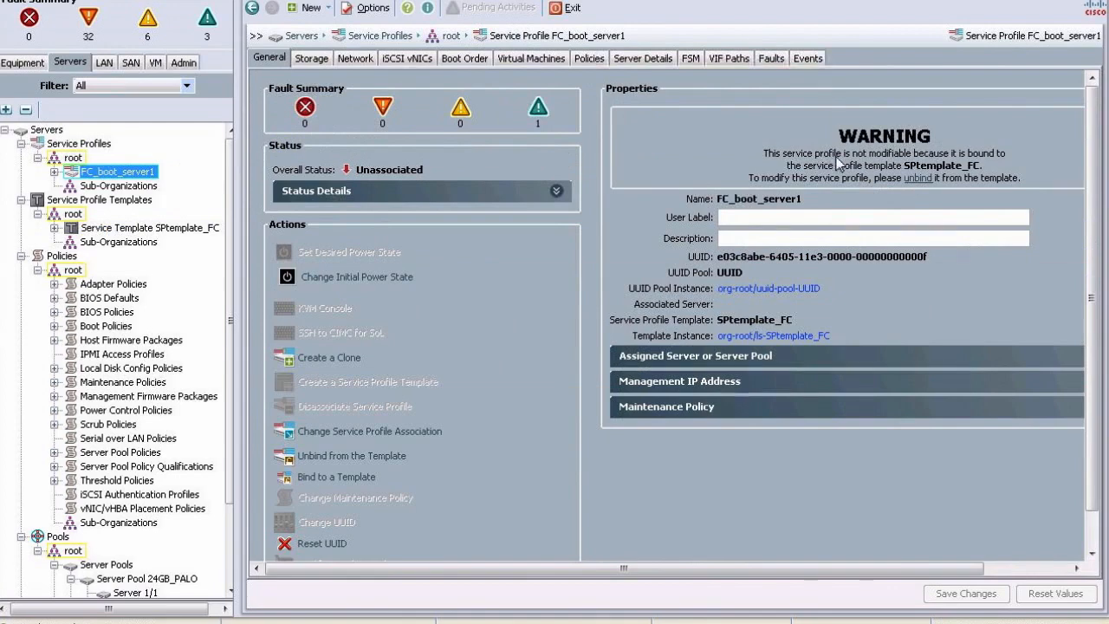
- Associate service profile FC_boot_server1 with the existing server in chassis 1, slot 1, and apply the changes
click(427, 432)
click(526, 229)
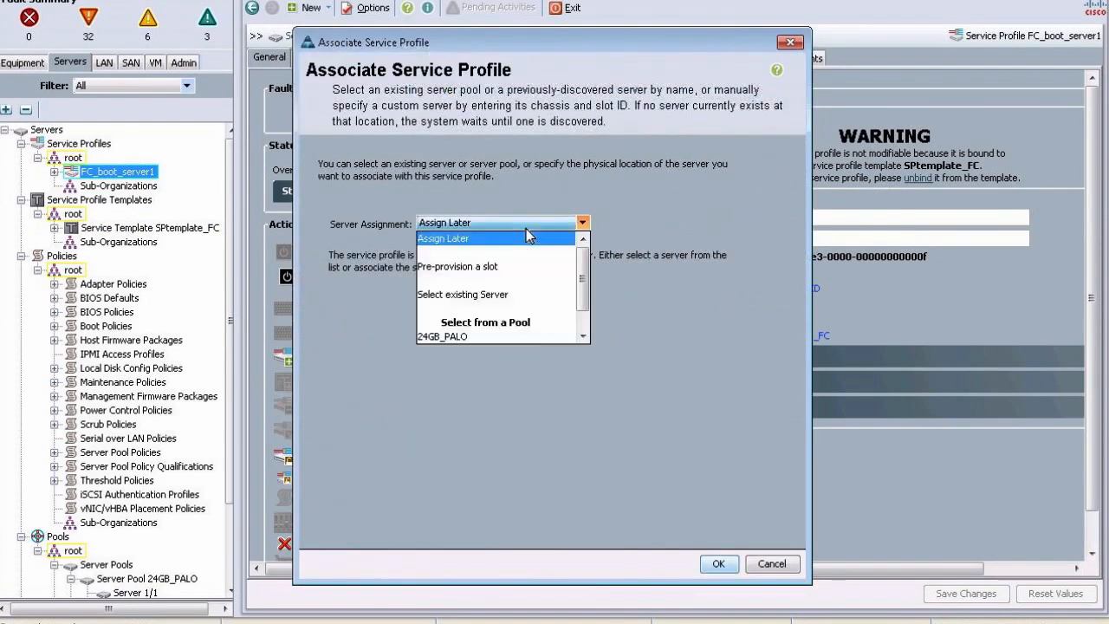
click(501, 296)
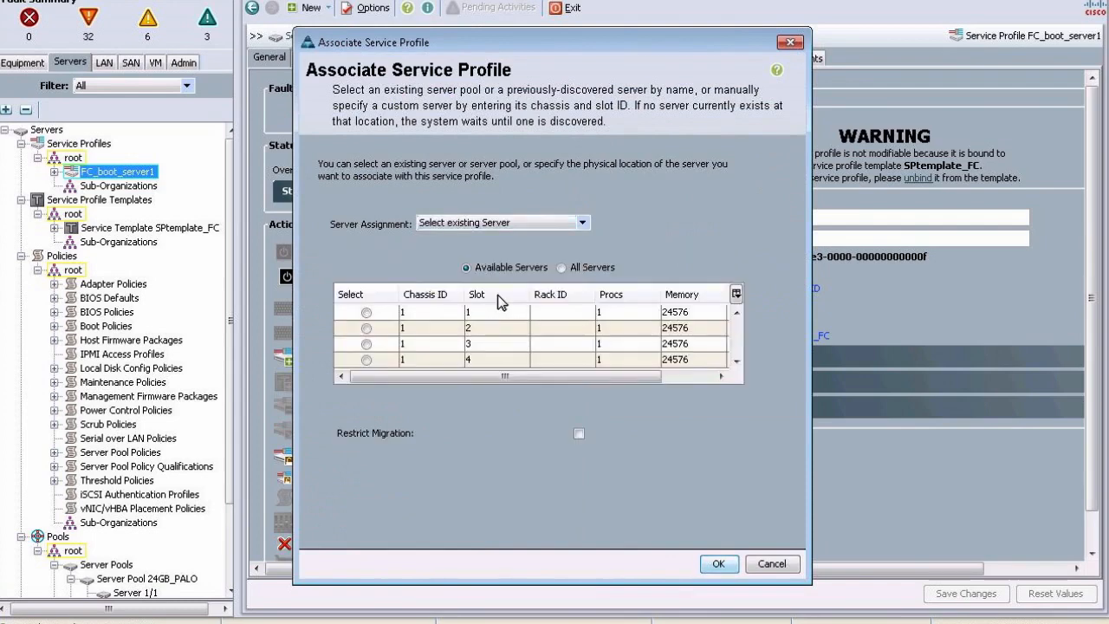
click(366, 312)
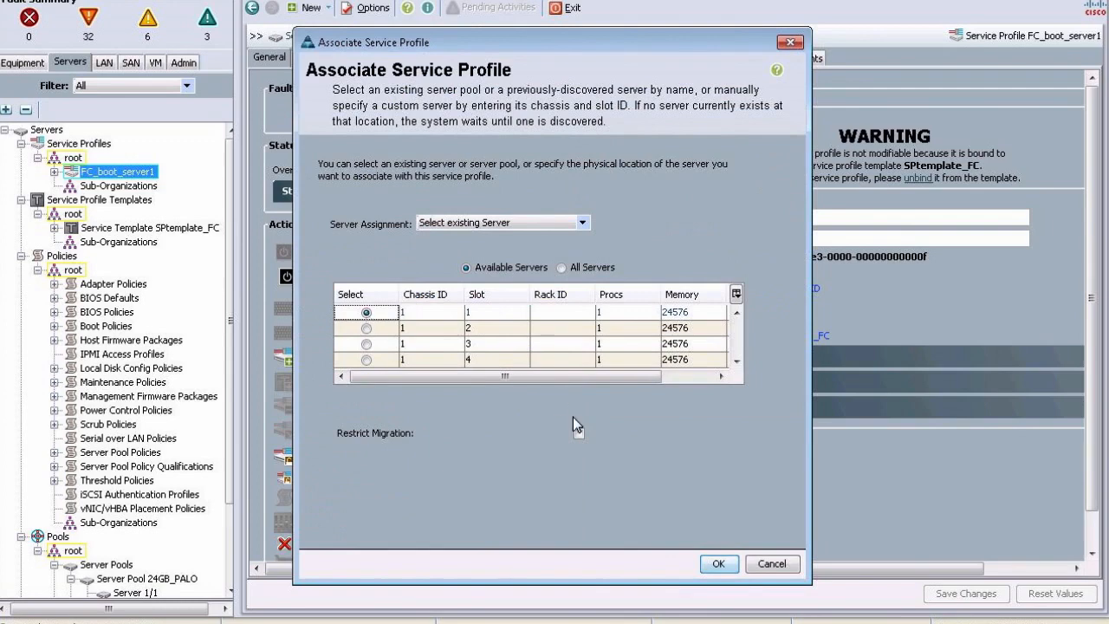
click(725, 566)
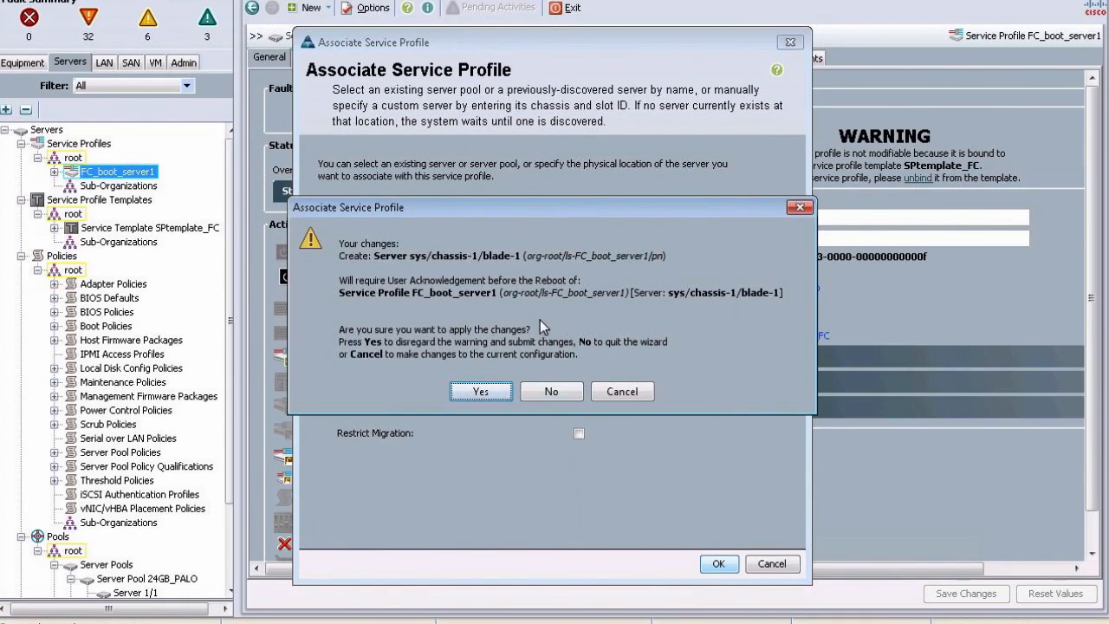
click(482, 392)
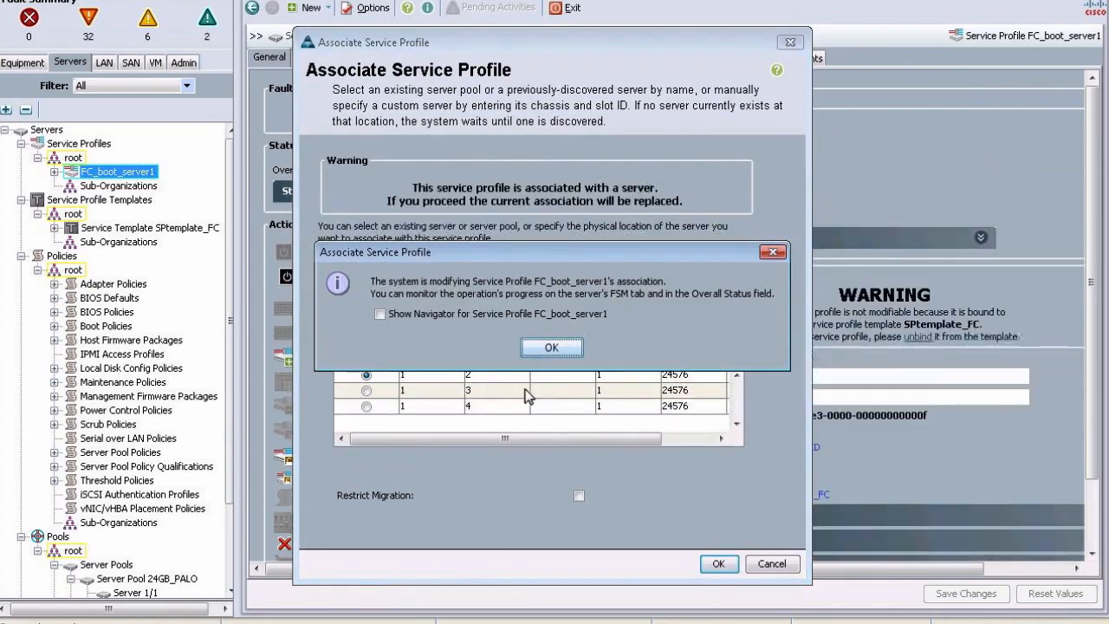
click(552, 347)
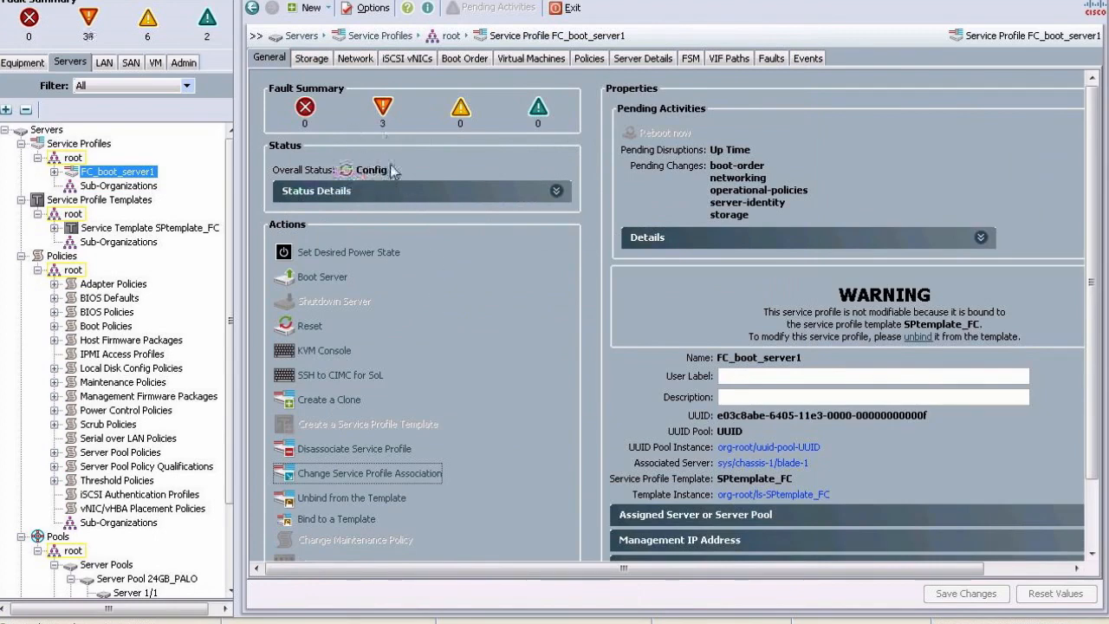
- Launch the KVM console for FC_boot_server1, accepting the security risk and running it despite the untrusted certificate
click(335, 357)
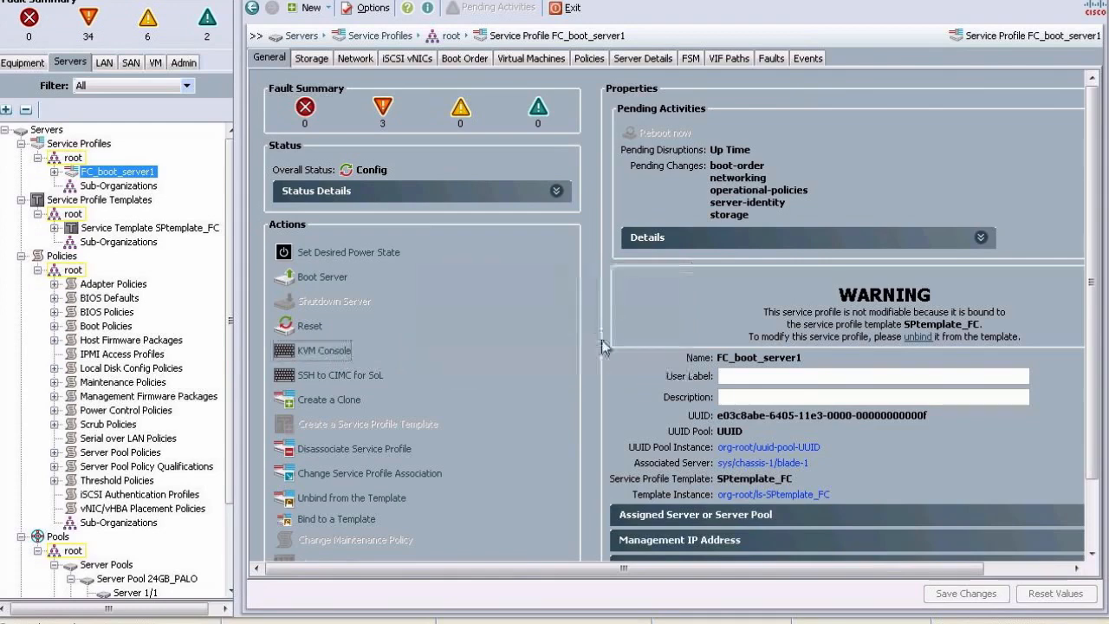
click(556, 404)
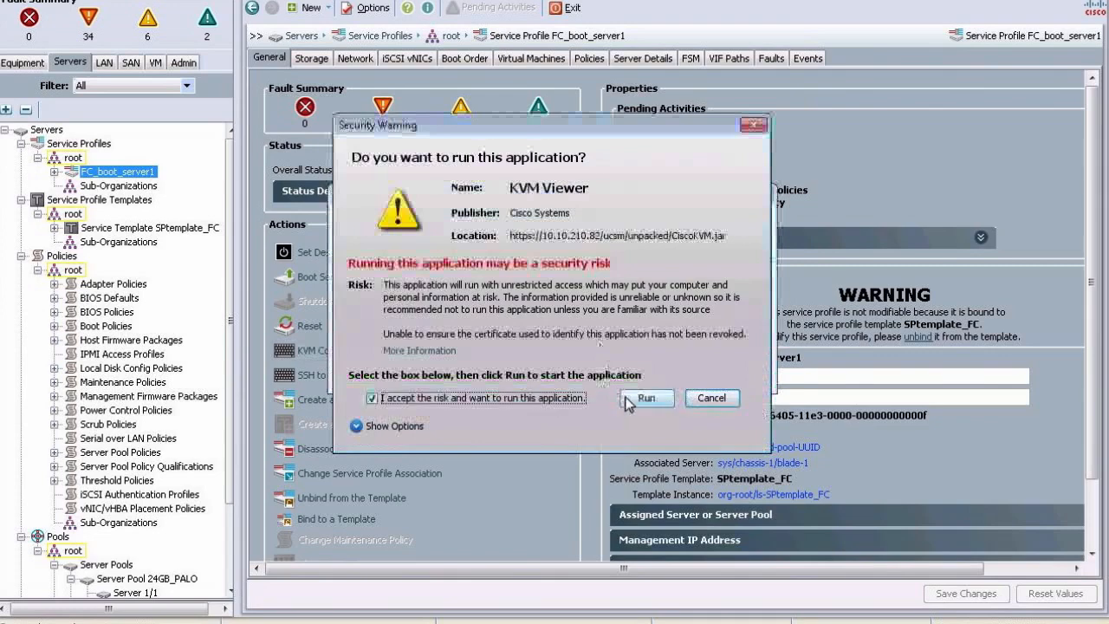
click(630, 403)
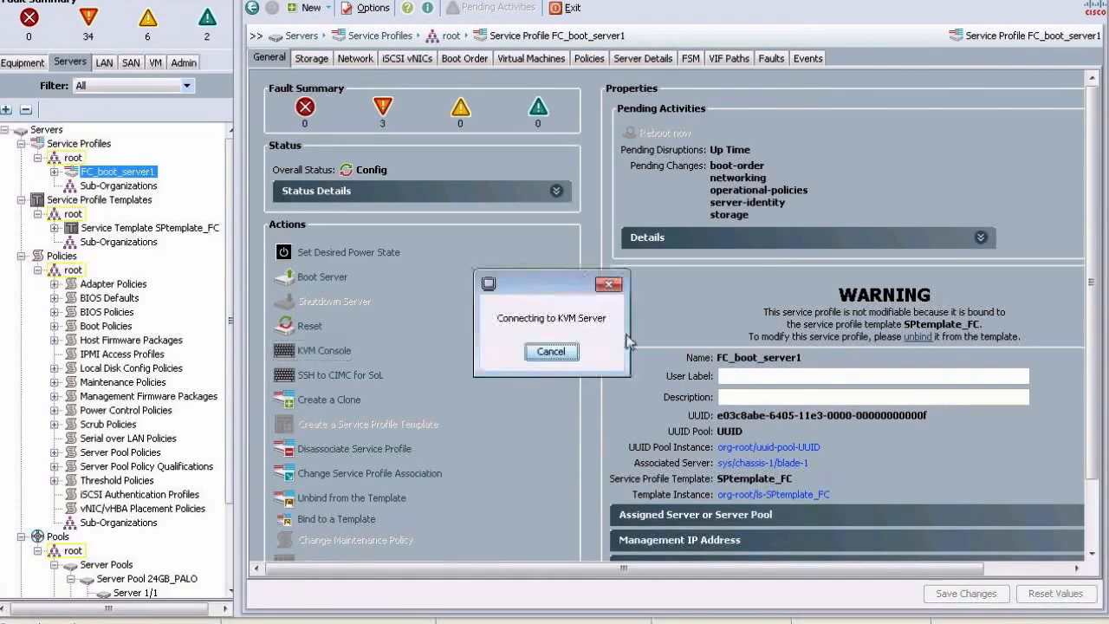
click(355, 444)
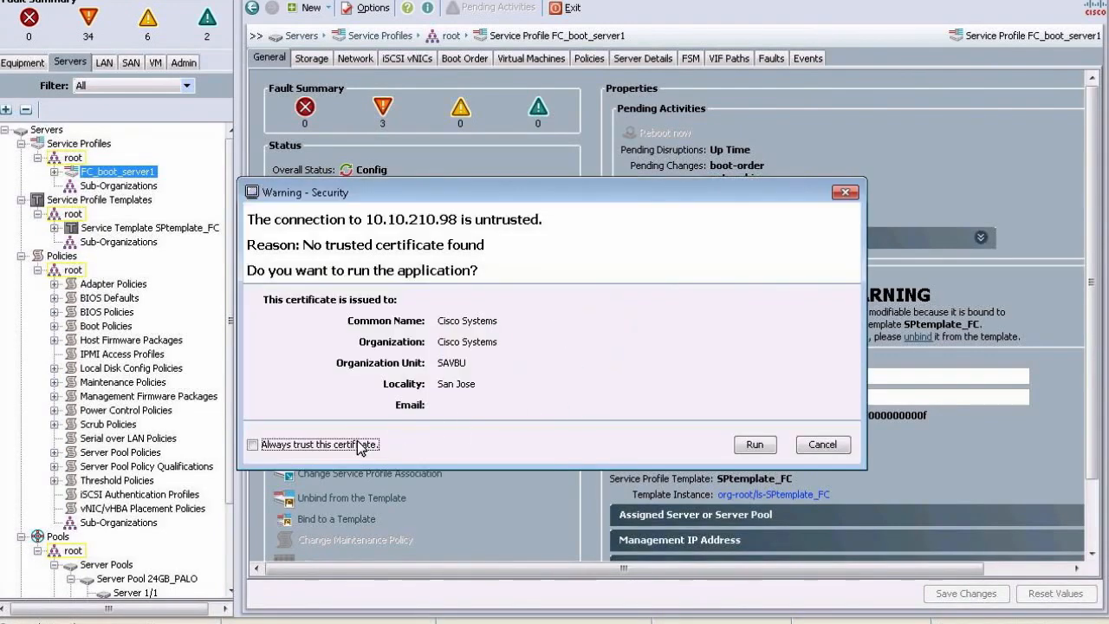
click(759, 446)
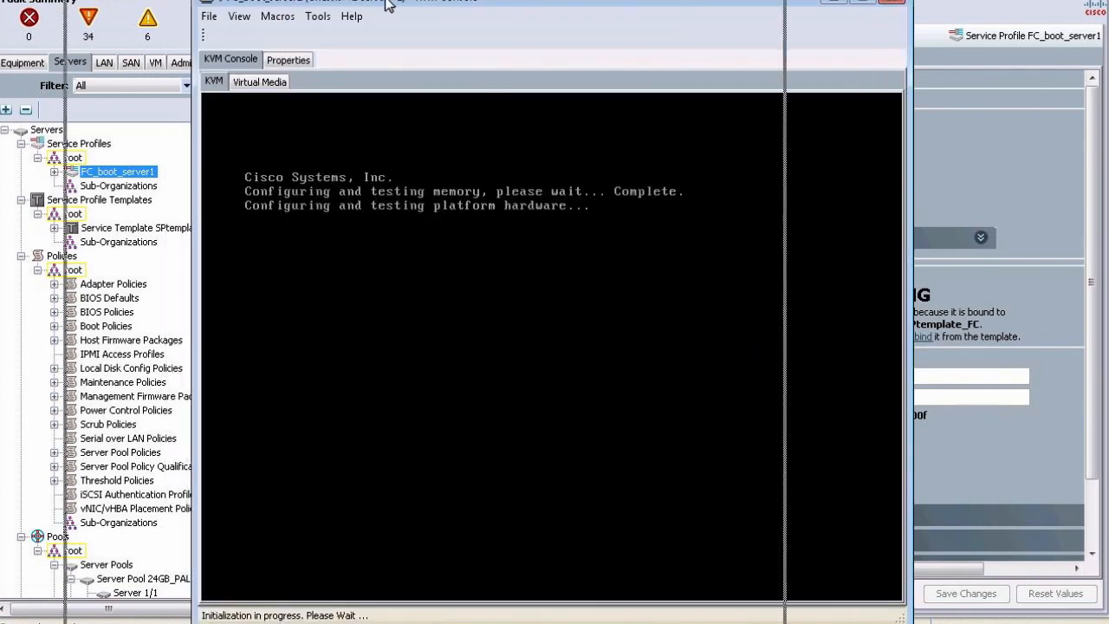
drag(520, 2, 351, 1)
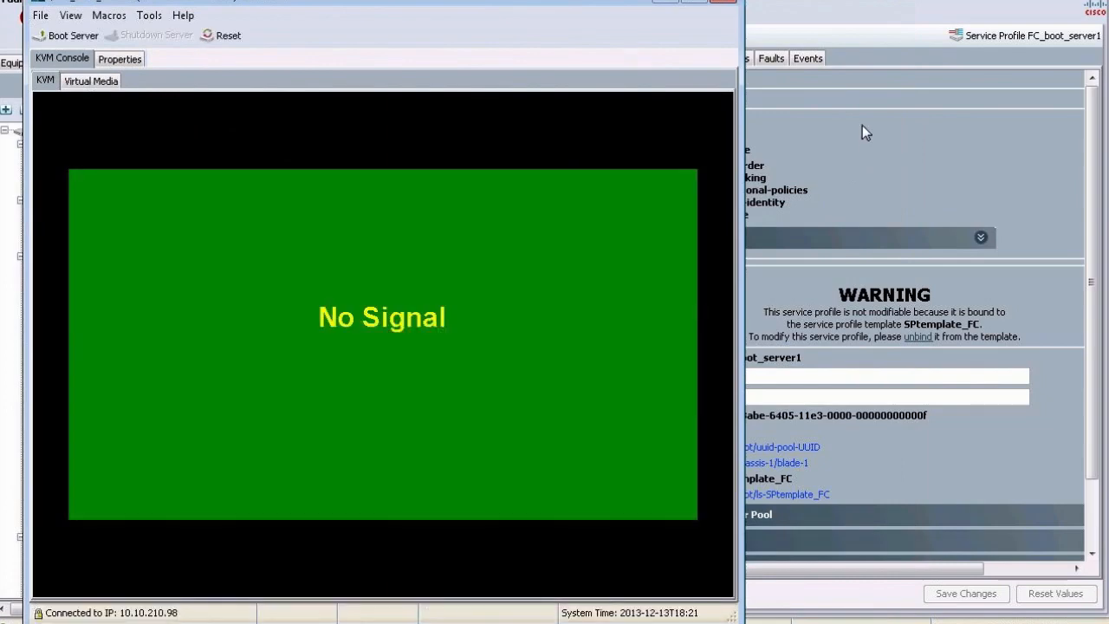
- Return to UCS Manager and check the FSM association progress of FC_boot_server1 for both the service profile and the server
click(862, 132)
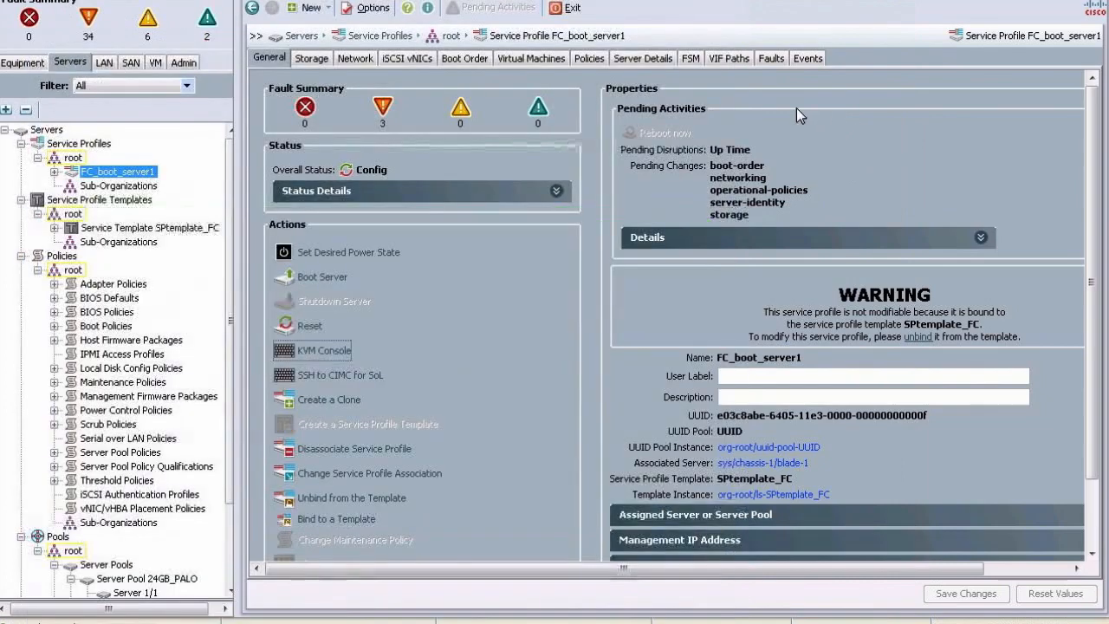
click(691, 59)
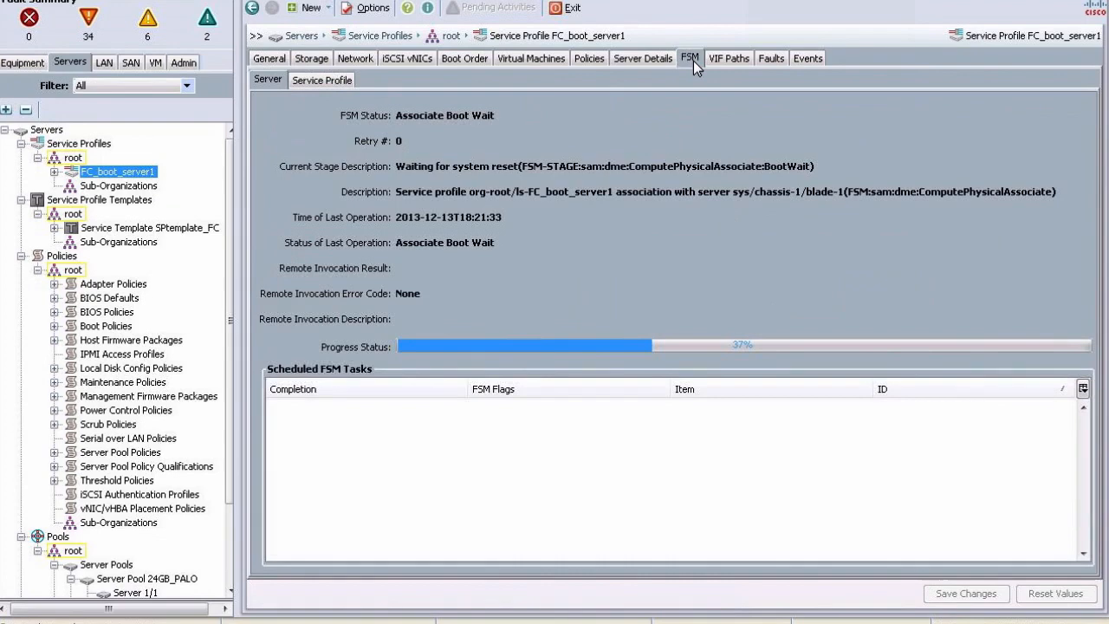
click(332, 78)
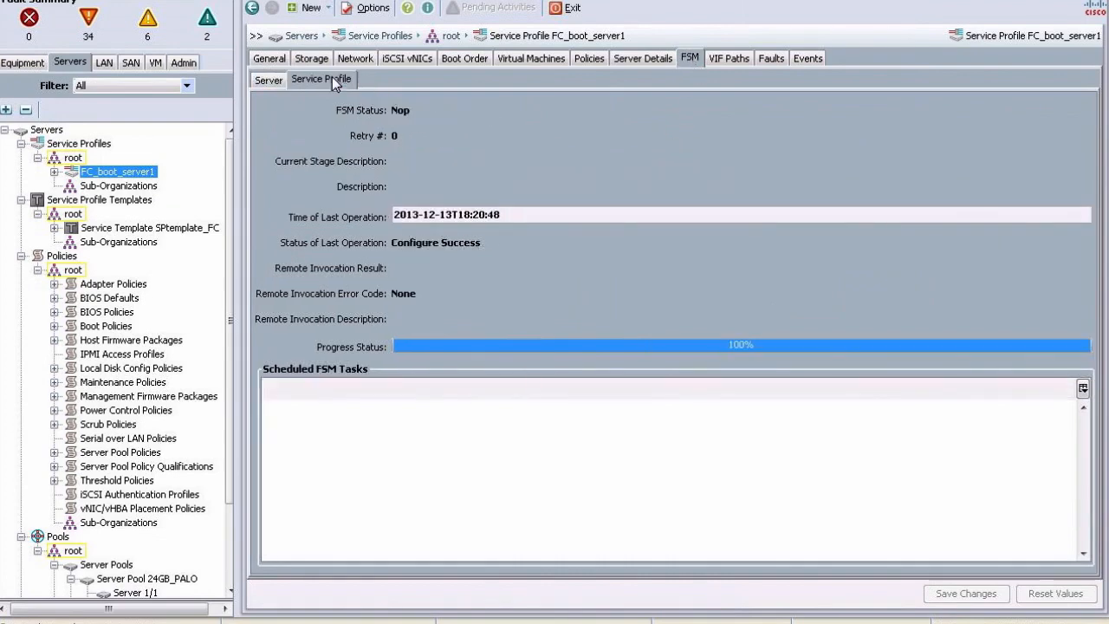
click(268, 79)
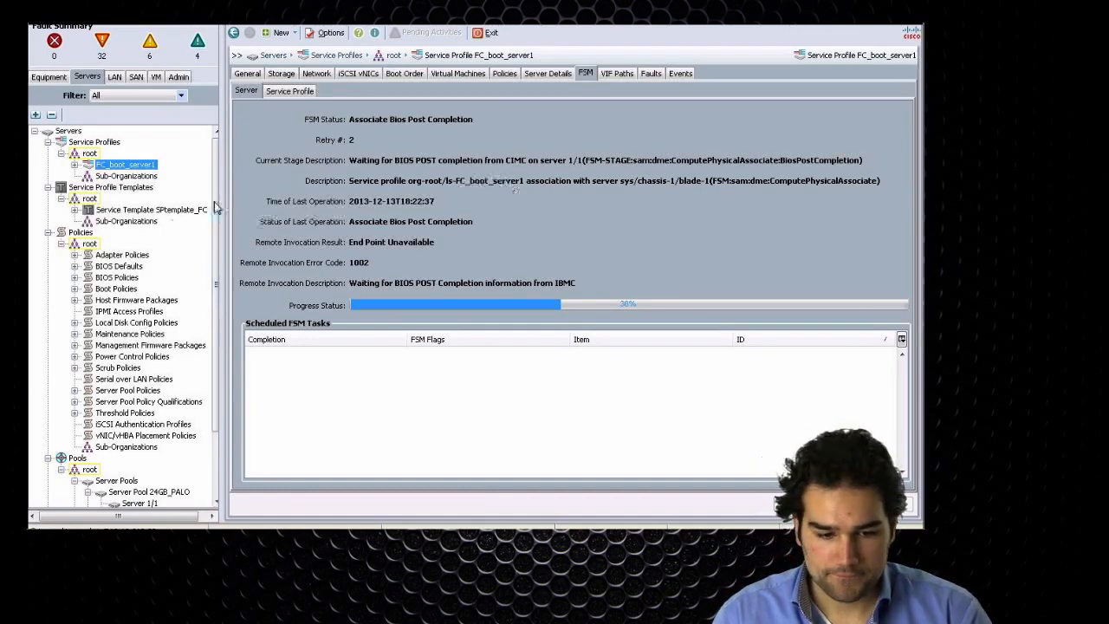
scroll(215, 254, down, 3)
scroll(216, 254, up, 3)
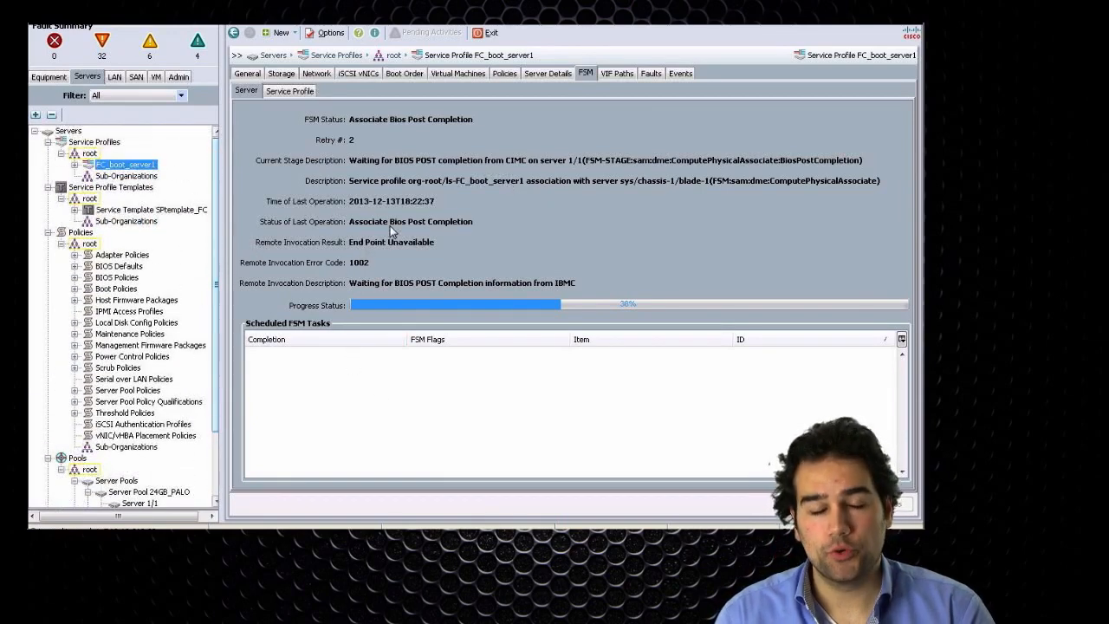
- Start a new service profile template named SPtemplate_iSCSI and assign its UUIDs from the pool named UUID
click(174, 214)
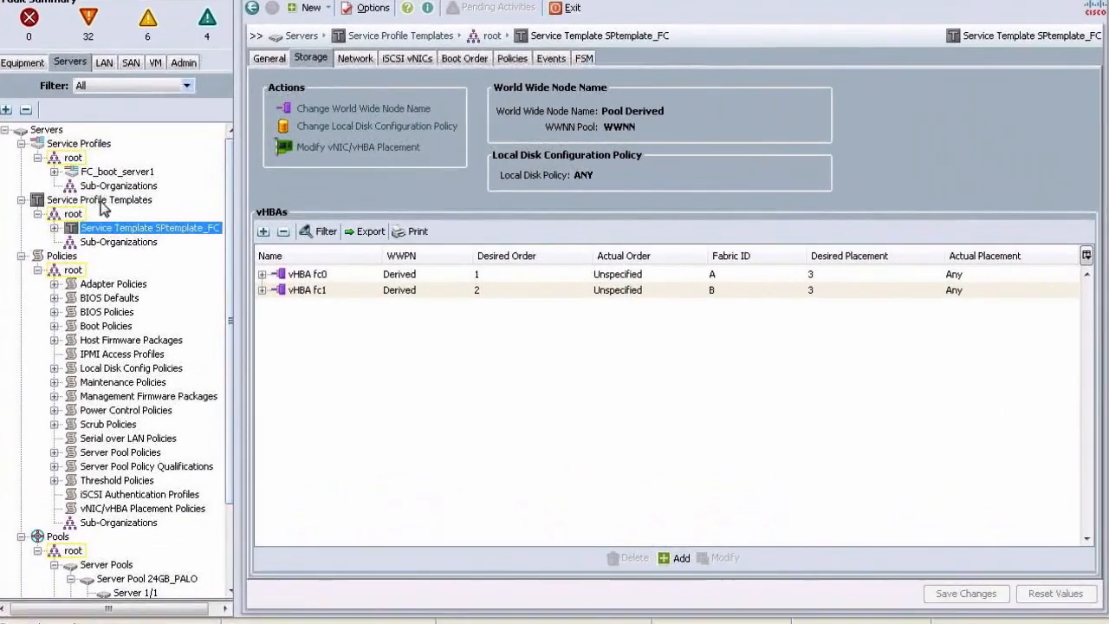
right_click(109, 191)
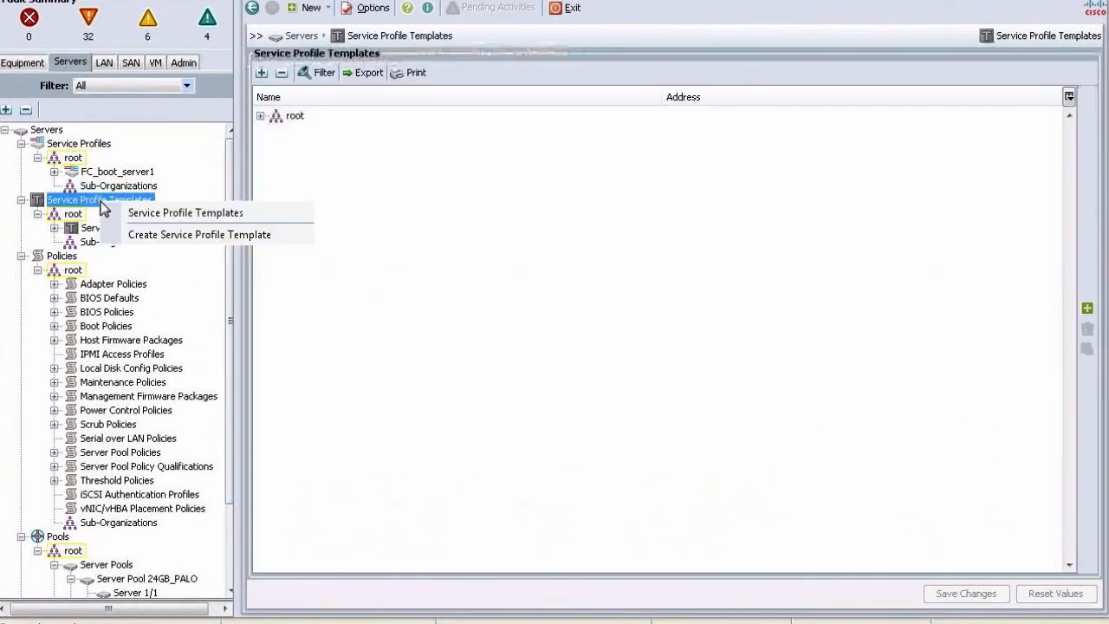
click(141, 232)
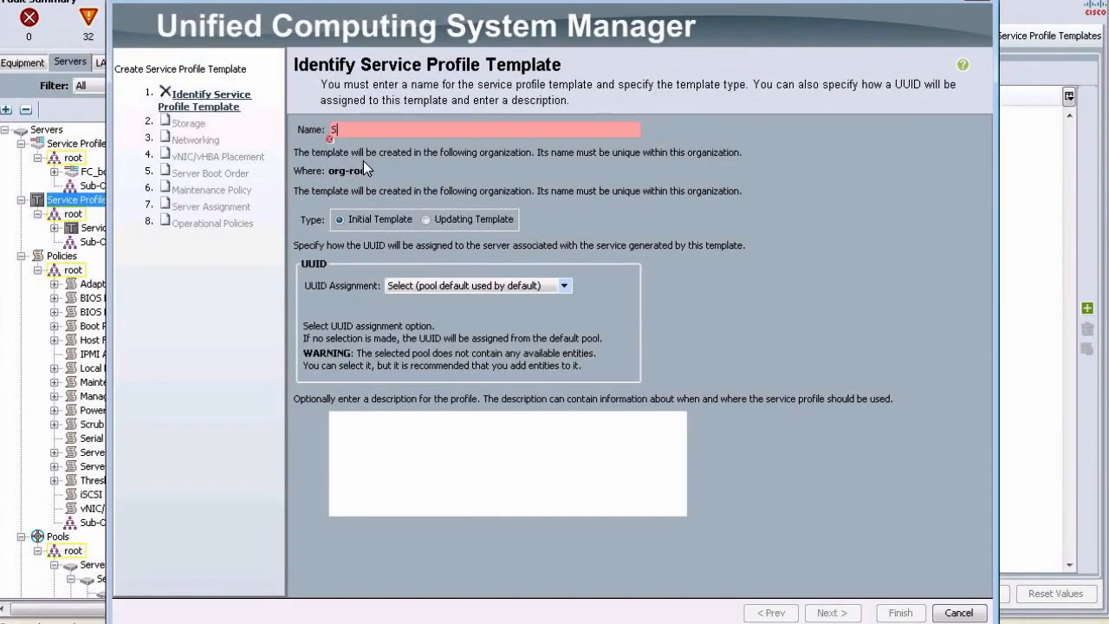
text(SPtemplate_iSCSI)
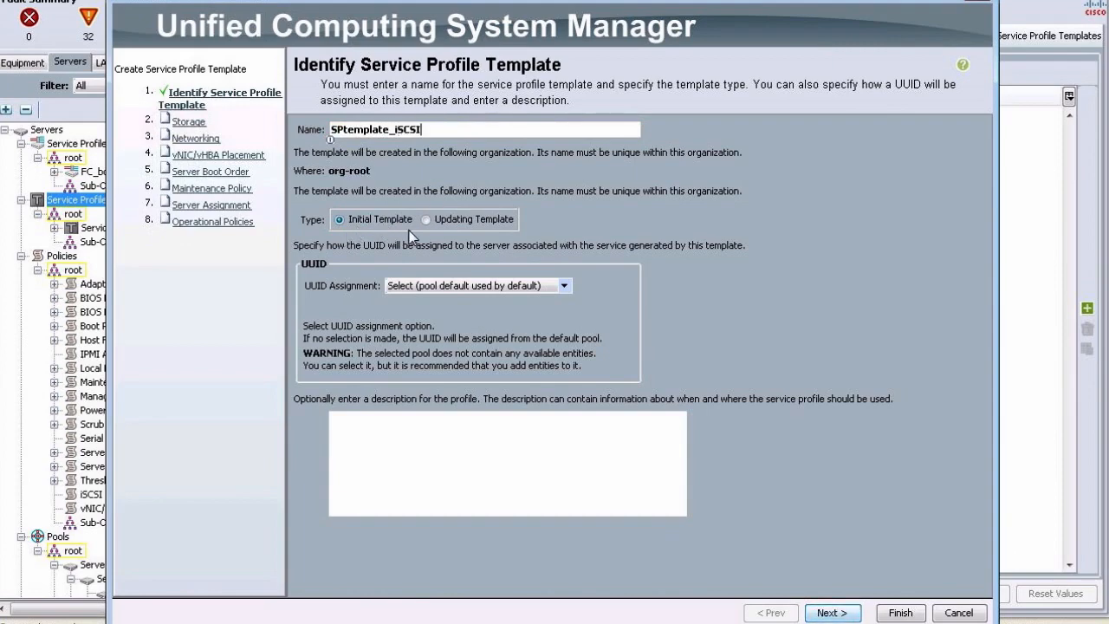
click(426, 286)
click(426, 286)
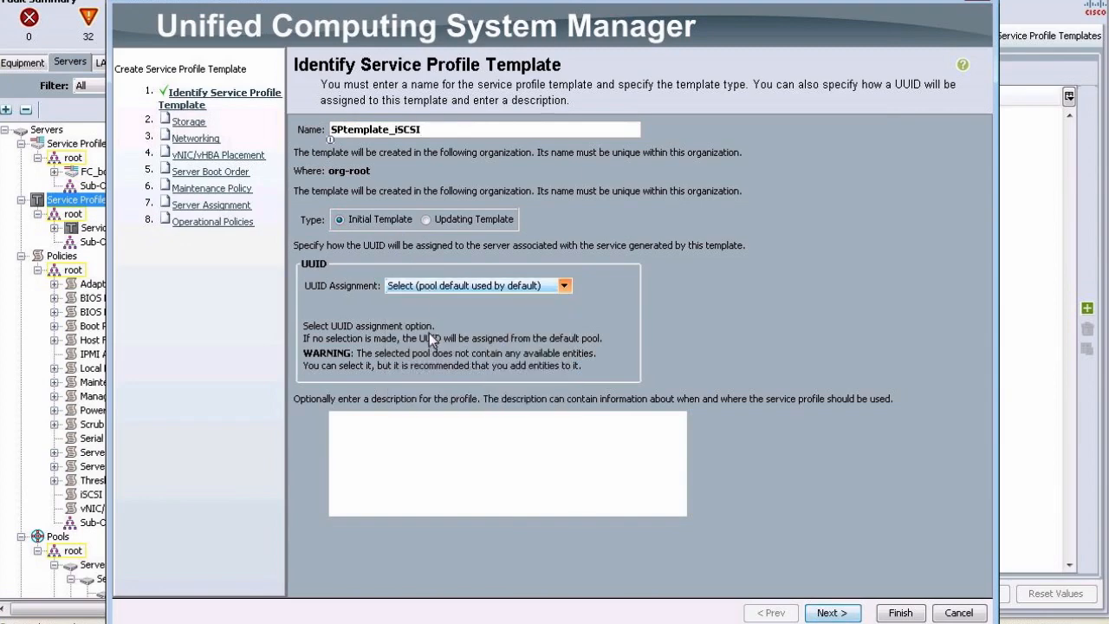
click(435, 287)
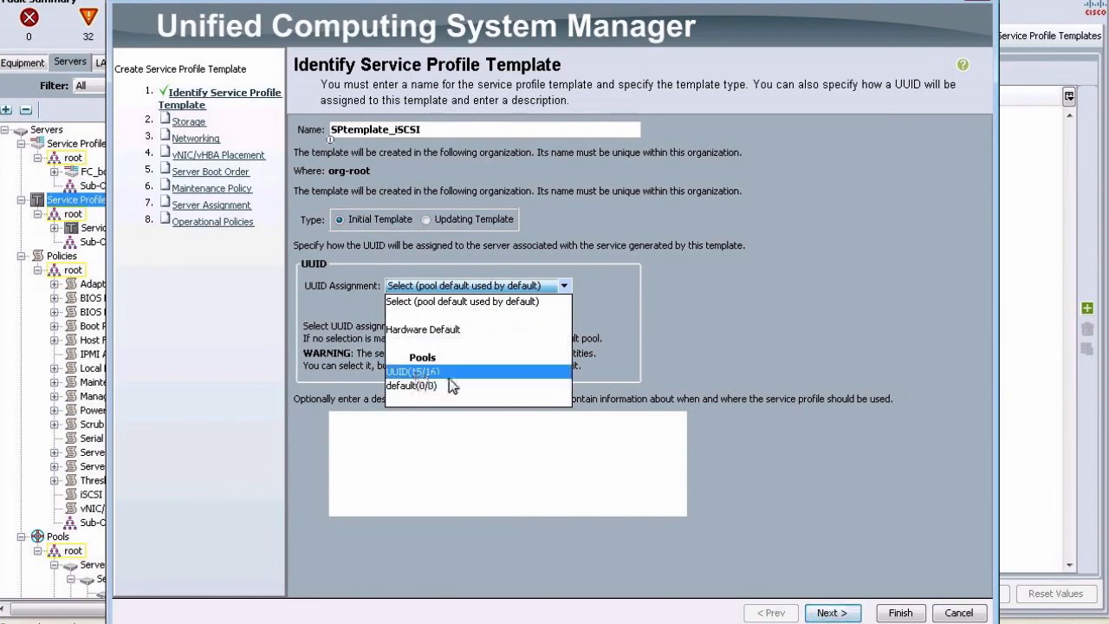
click(427, 373)
click(832, 612)
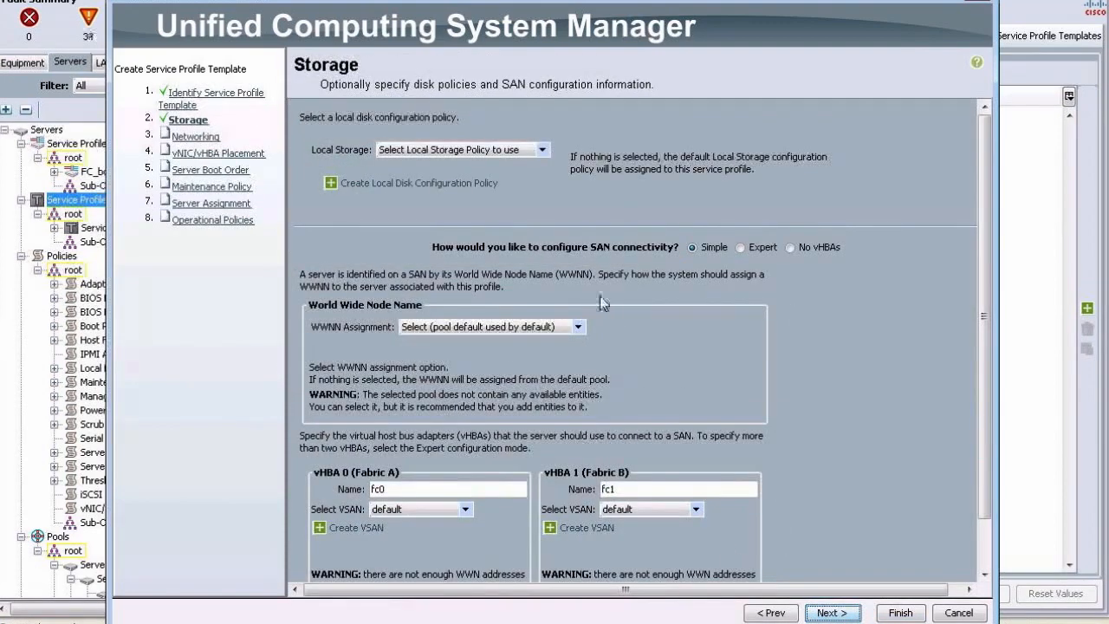
- Set the template's local storage policy to ANY and its SAN connectivity to No vHBAs
click(520, 152)
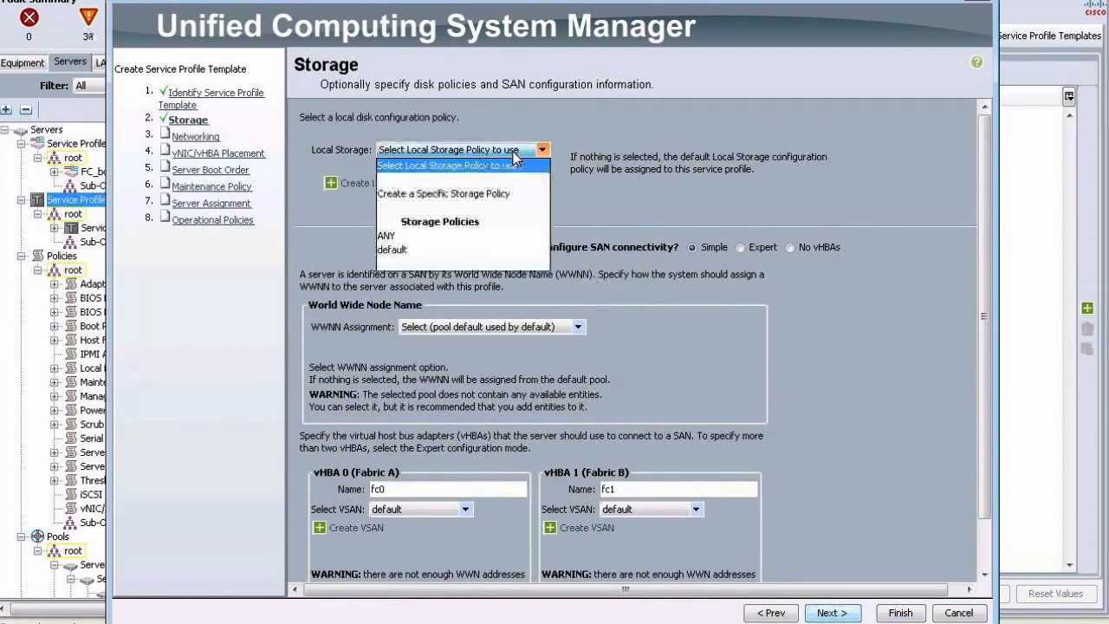
click(413, 240)
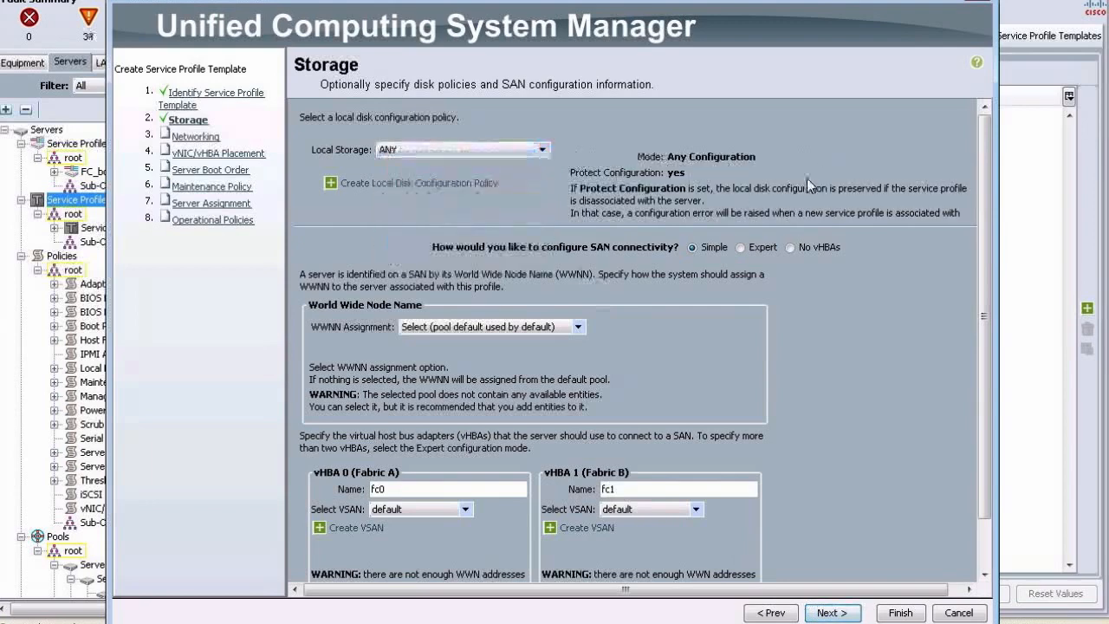
click(790, 248)
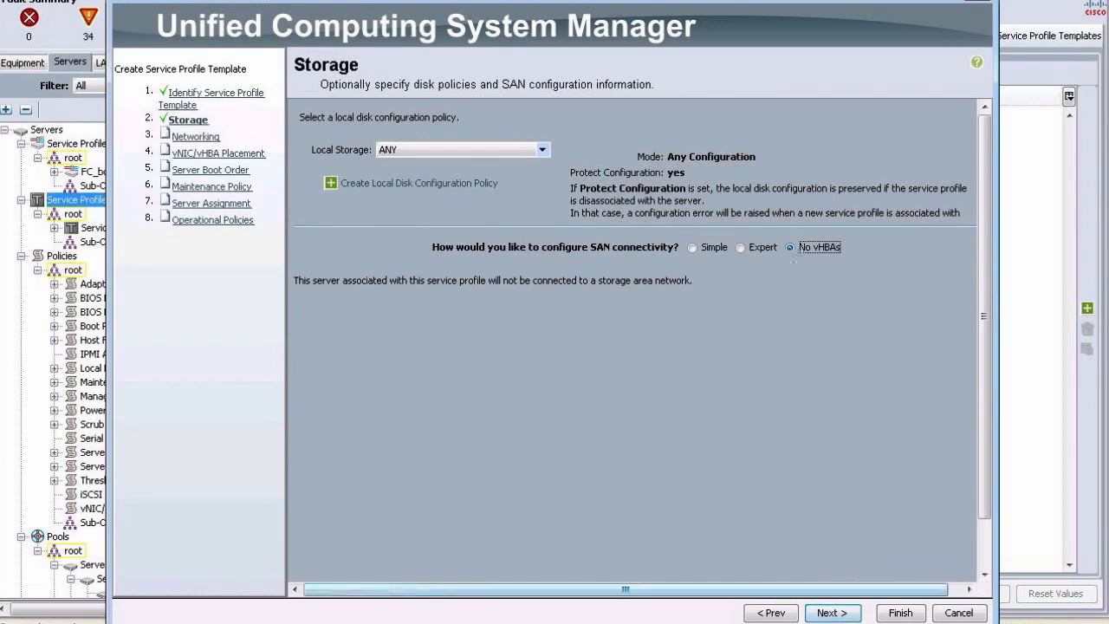
click(832, 613)
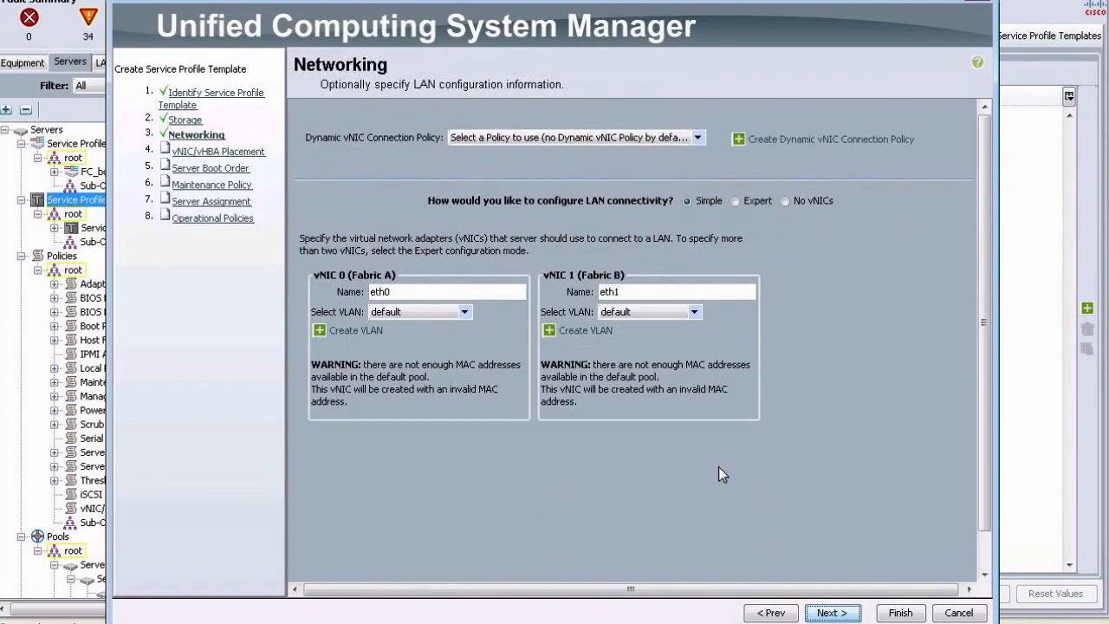
- Configure LAN connectivity in Expert mode and add vNIC vnic0 based on the vNIC template DataA
click(736, 201)
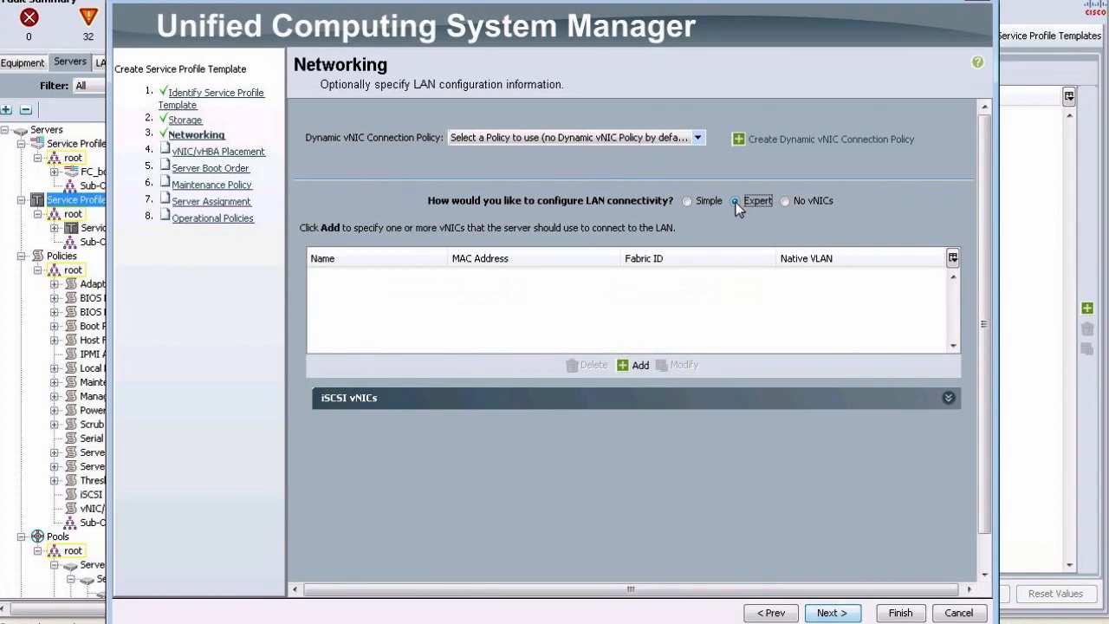
click(638, 367)
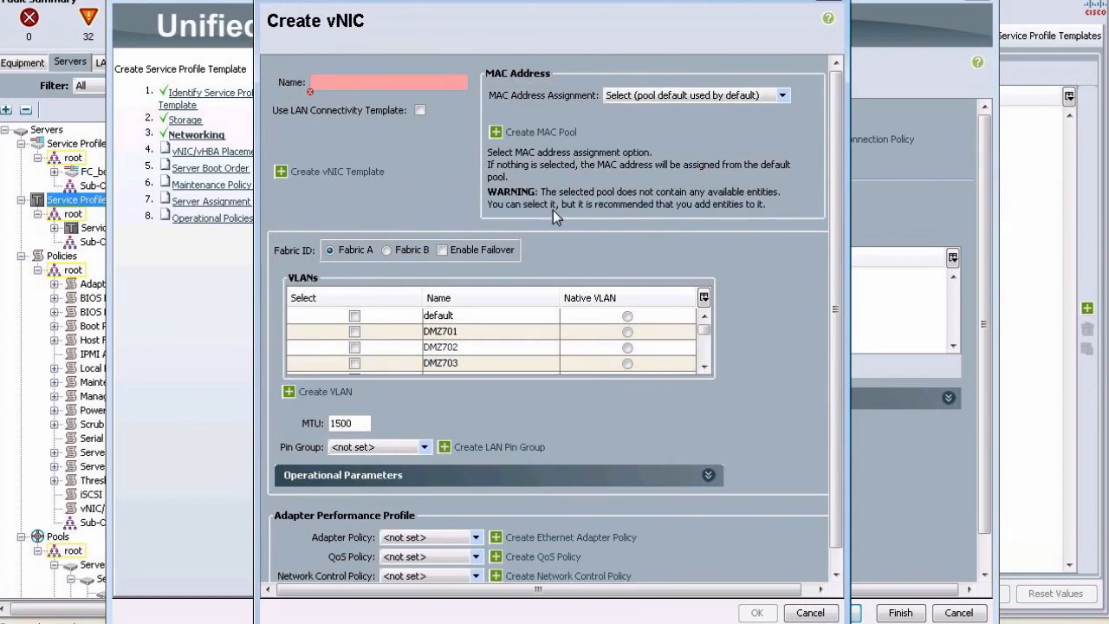
text(vnic0)
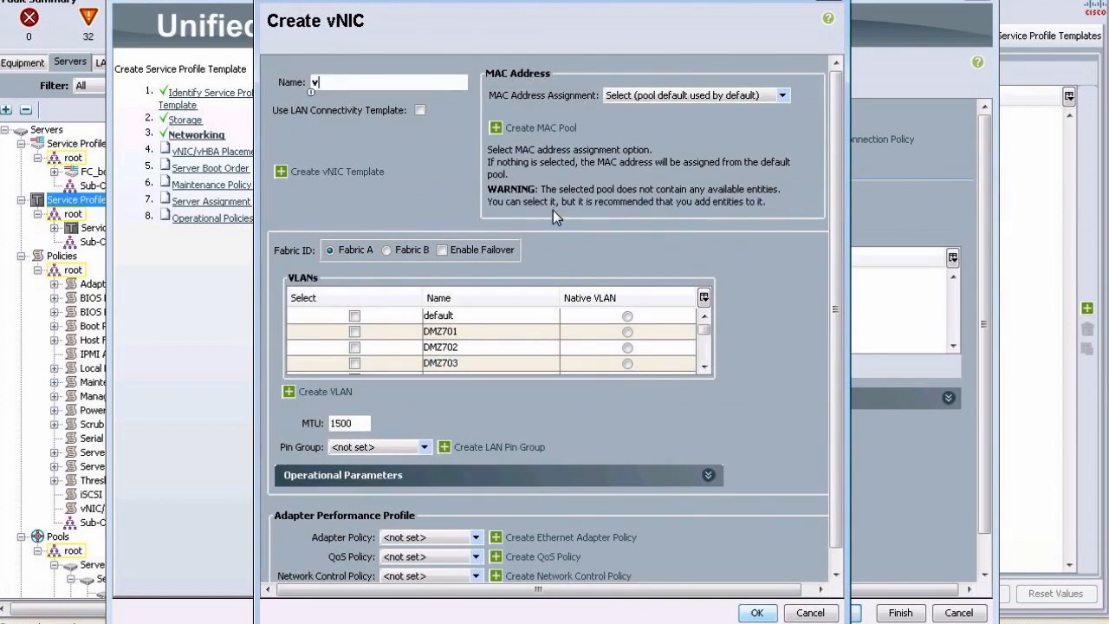
click(419, 110)
click(405, 174)
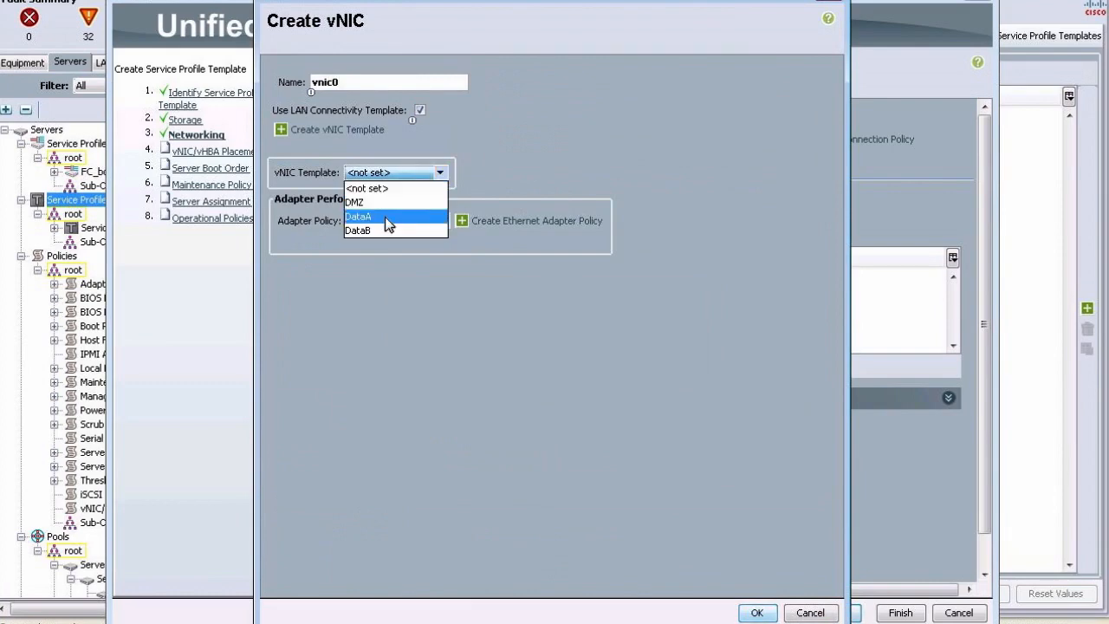
click(385, 217)
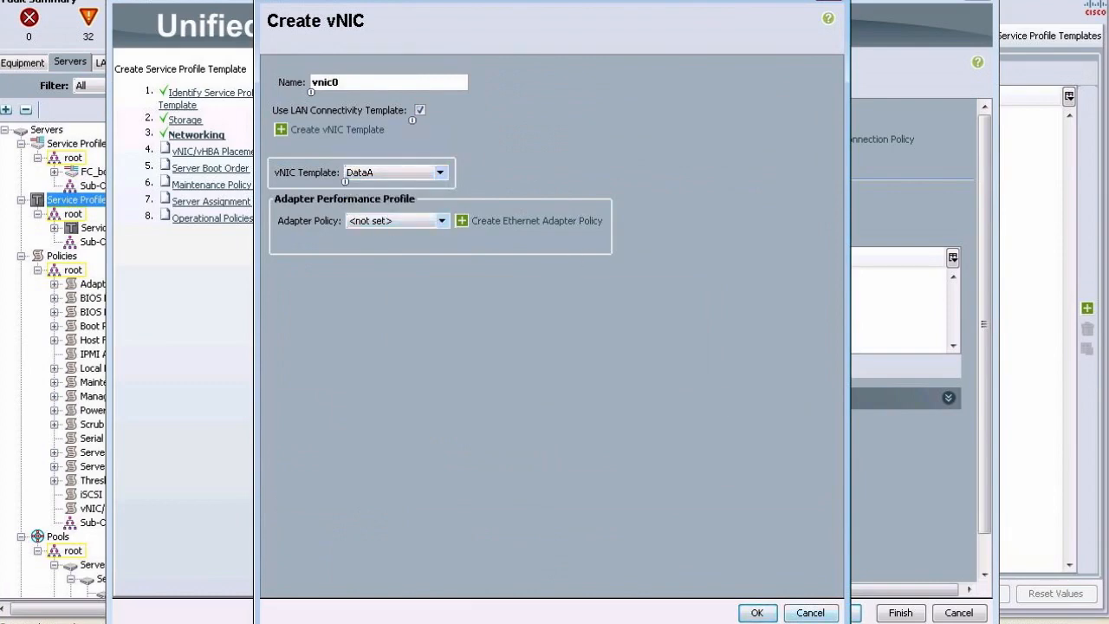
click(758, 613)
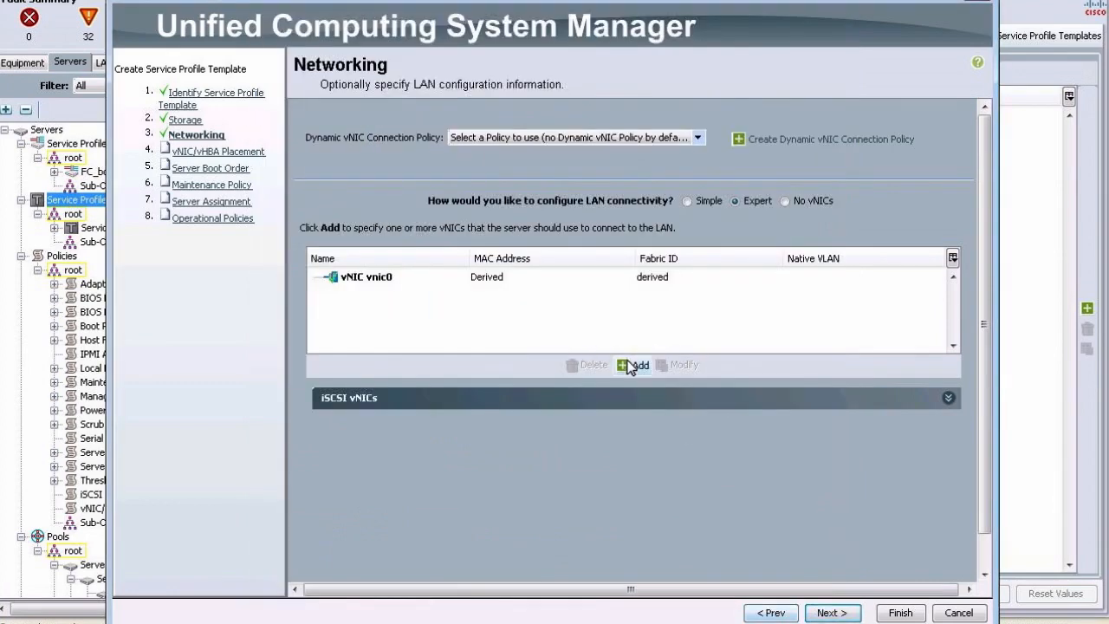
- Add a second vNIC named vnic1 that uses the vNIC template DataB
click(633, 365)
text(vnic1)
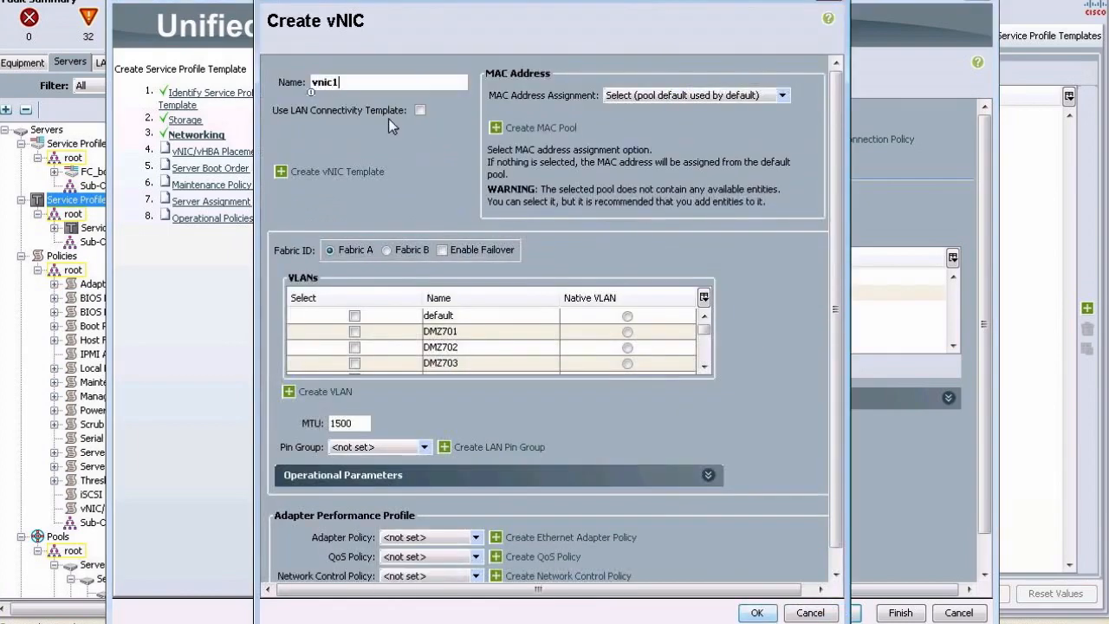
click(420, 111)
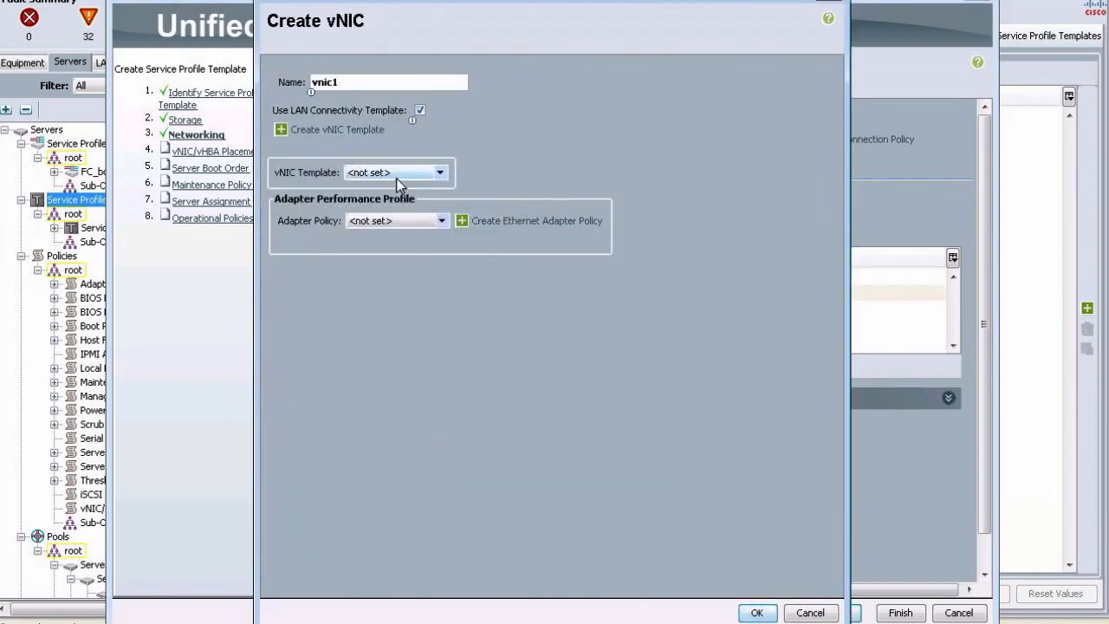
click(397, 173)
click(370, 229)
click(757, 613)
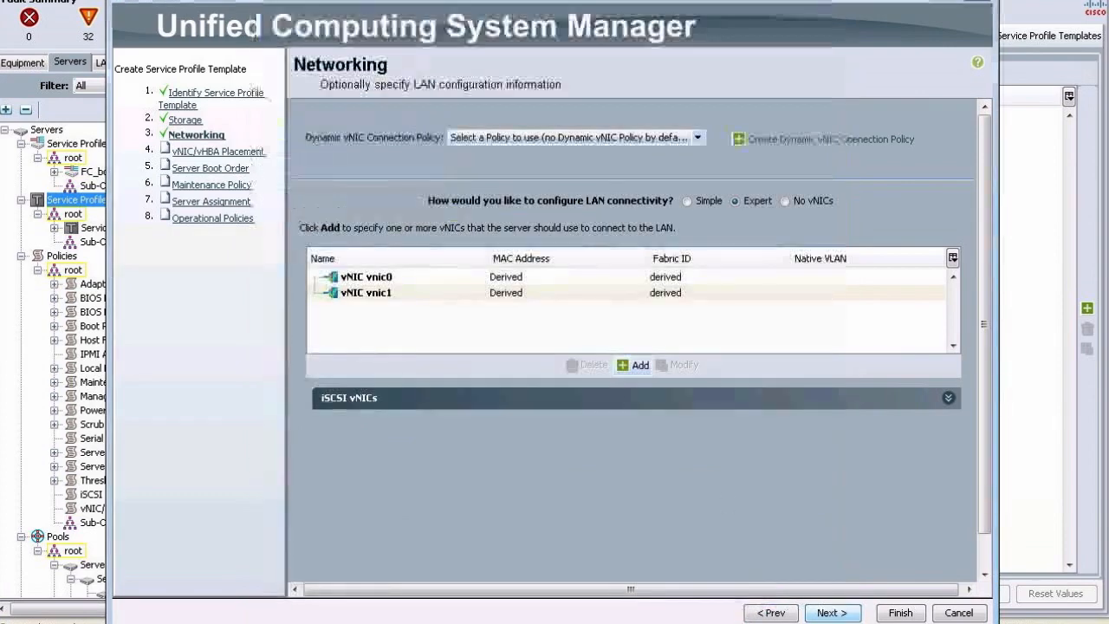
- Add a third vNIC named vnic2 that uses the vNIC template DMZ
click(631, 366)
click(362, 78)
text(vnic3)
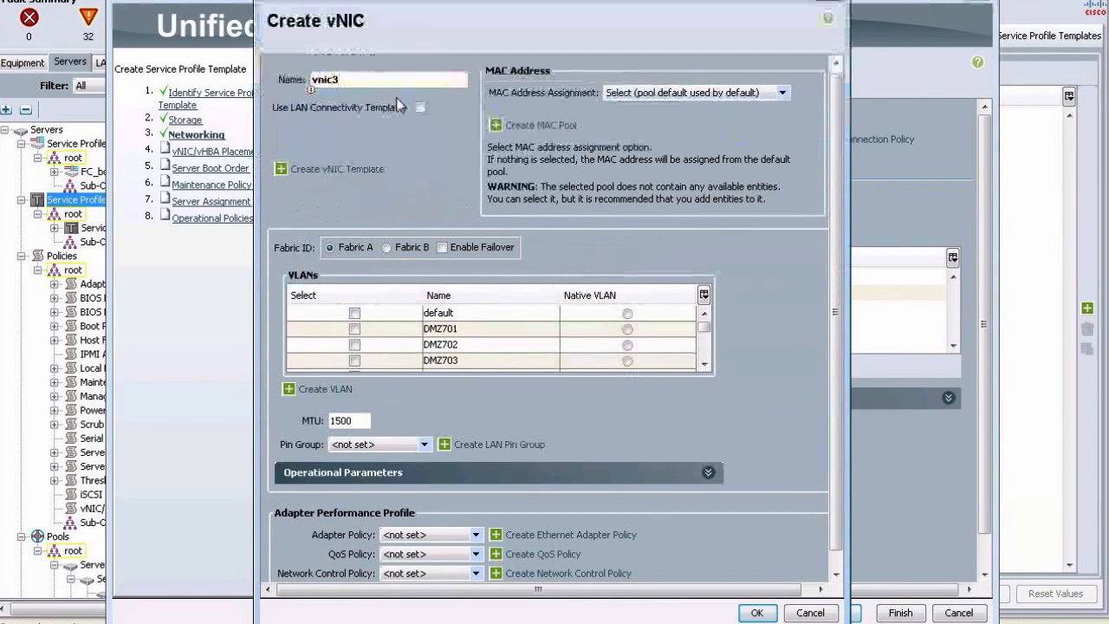
key(BackSpace)
text(2)
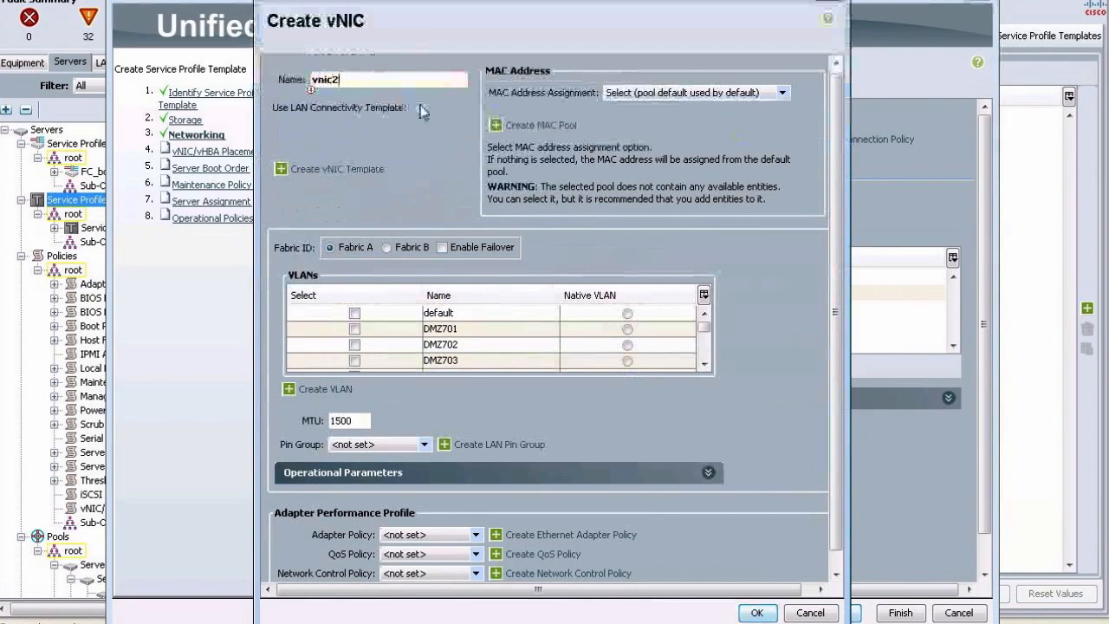
click(419, 108)
click(381, 173)
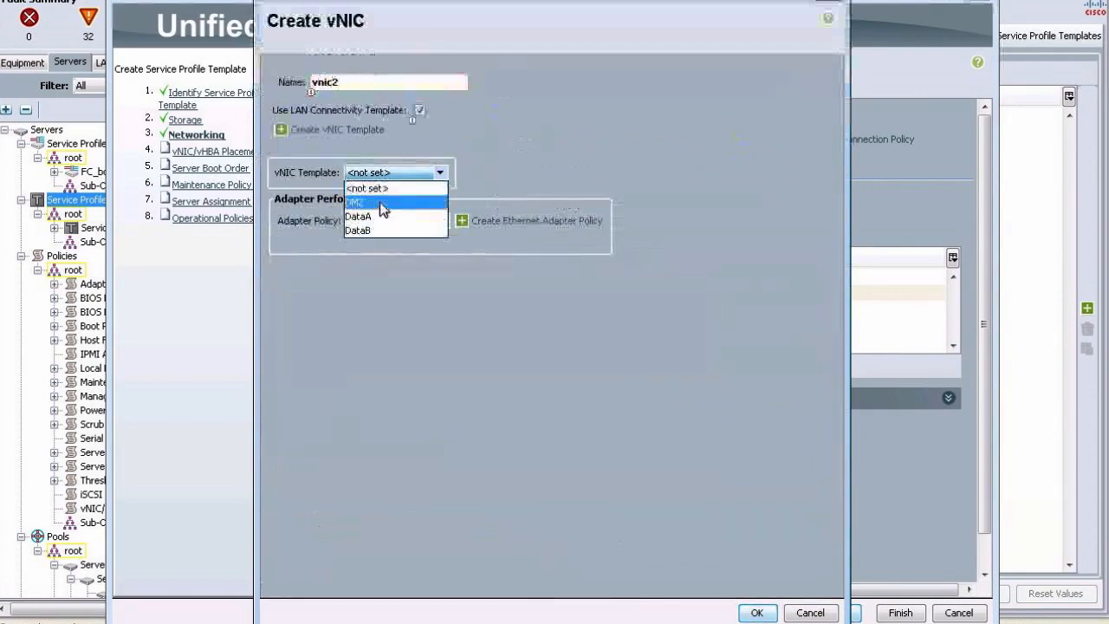
click(382, 199)
click(756, 612)
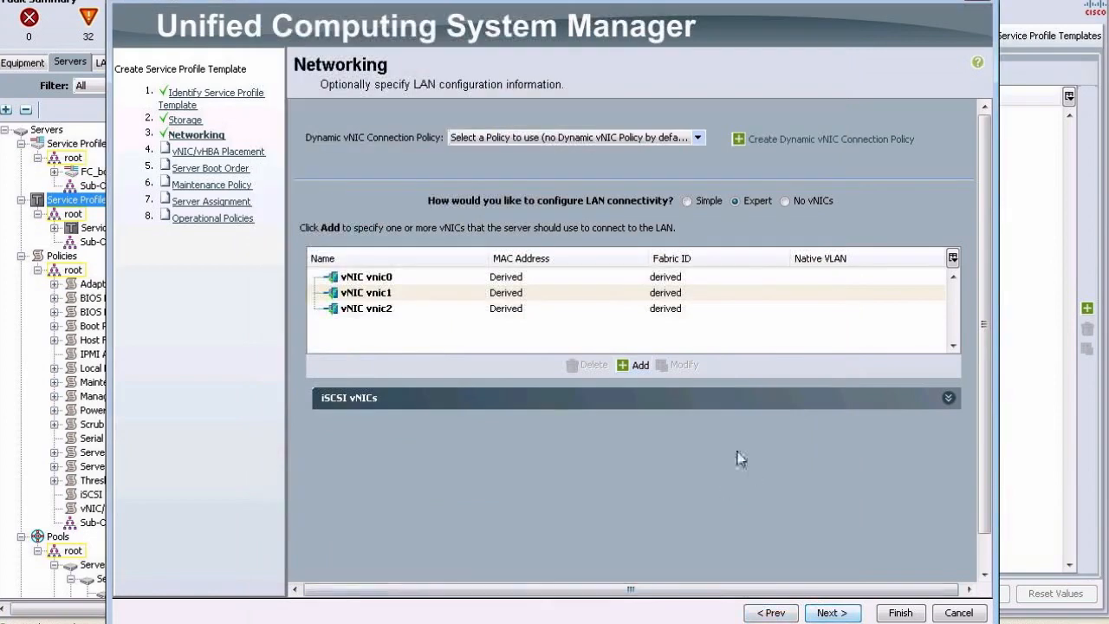
- Start a new iSCSI vNIC for the template, name it iscsi1 and open its overlay vNIC choices
click(688, 401)
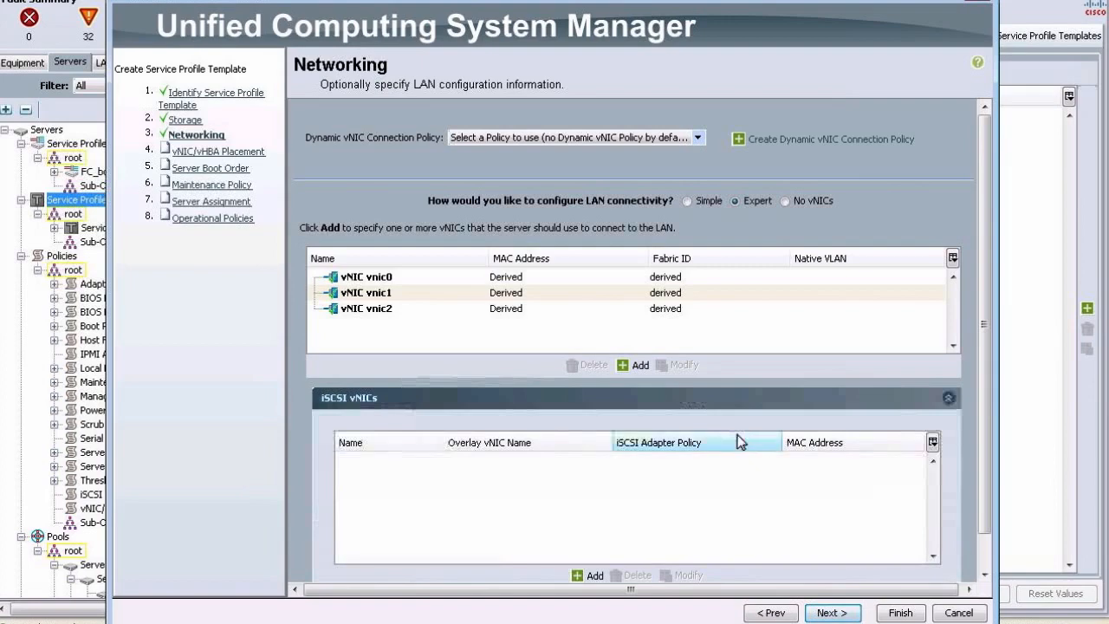
click(574, 577)
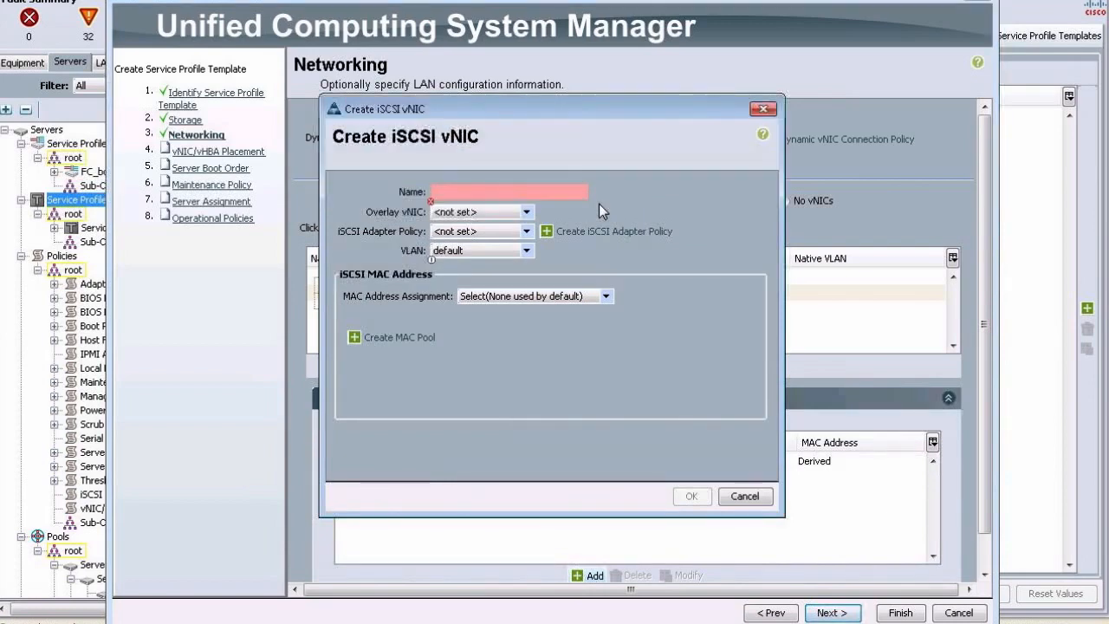
text(iscsi1)
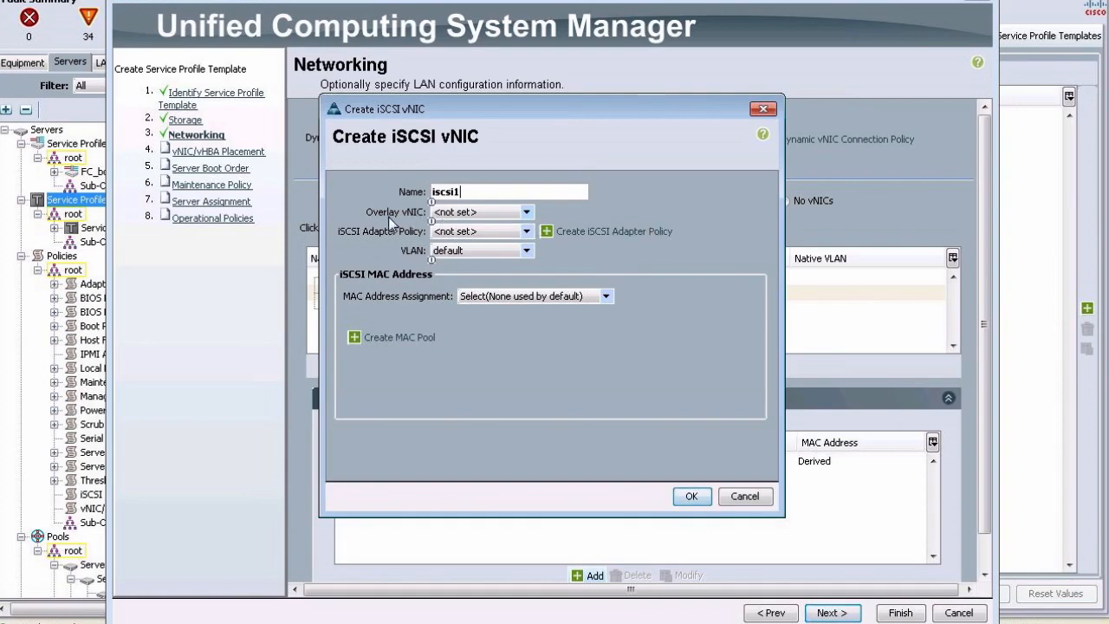
click(460, 211)
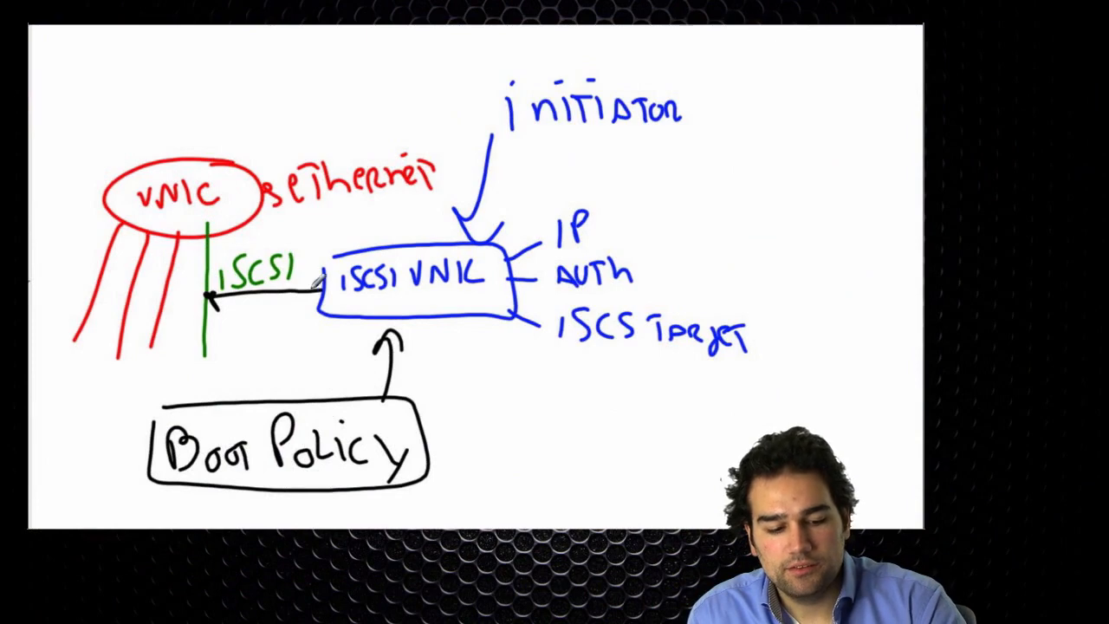
drag(322, 290, 210, 295)
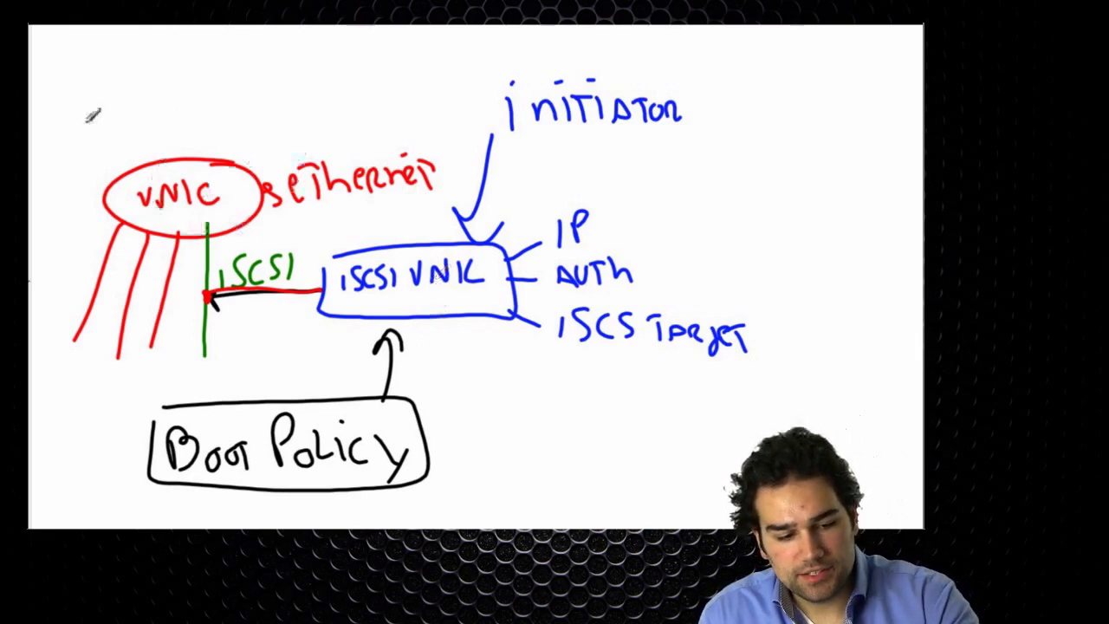
drag(84, 120, 112, 164)
mouse_move(66, 90)
mouse_down()
mouse_move(97, 82)
mouse_move(123, 97)
mouse_up()
mouse_move(137, 75)
mouse_down()
mouse_move(147, 91)
mouse_move(159, 66)
mouse_move(160, 116)
mouse_up()
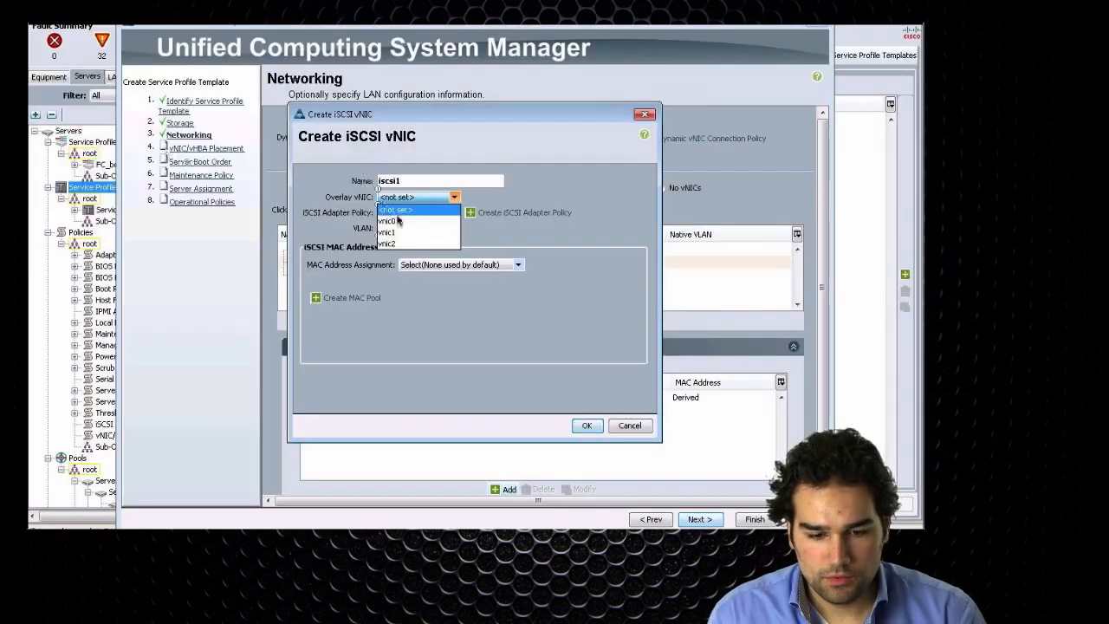
- Set the overlay vNIC of iscsi1 to vnic0 and its VLAN to Data501
click(391, 221)
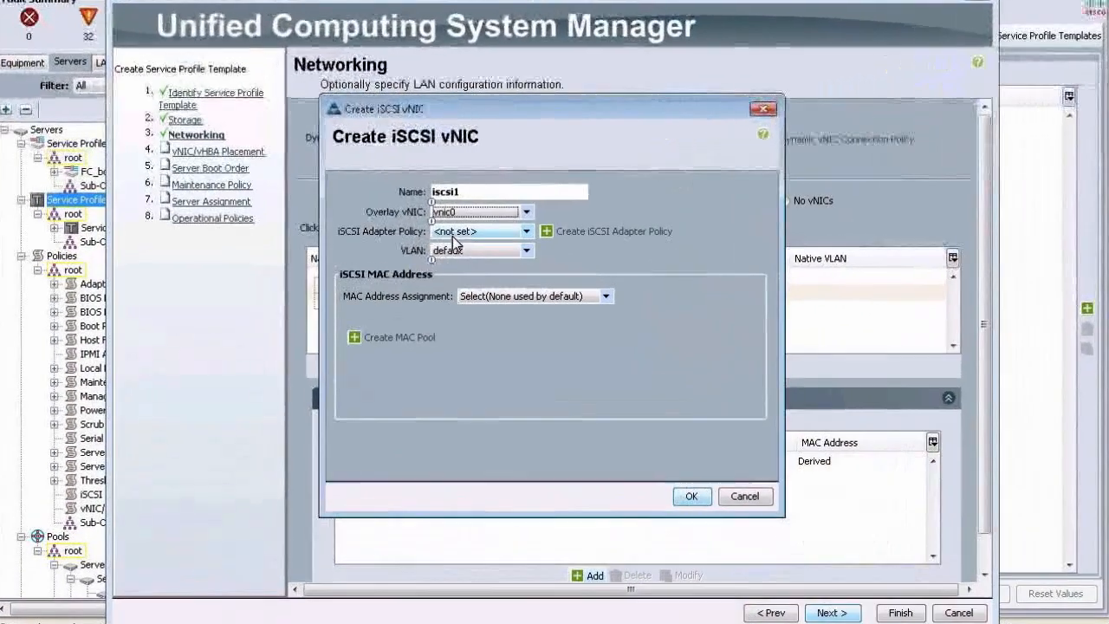
click(460, 251)
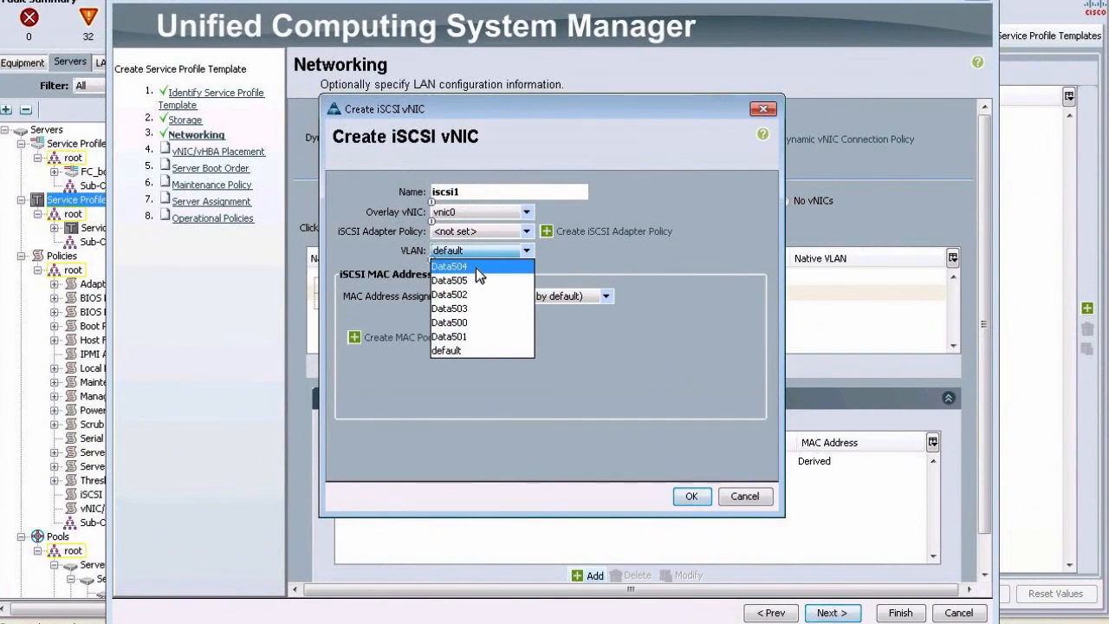
click(460, 338)
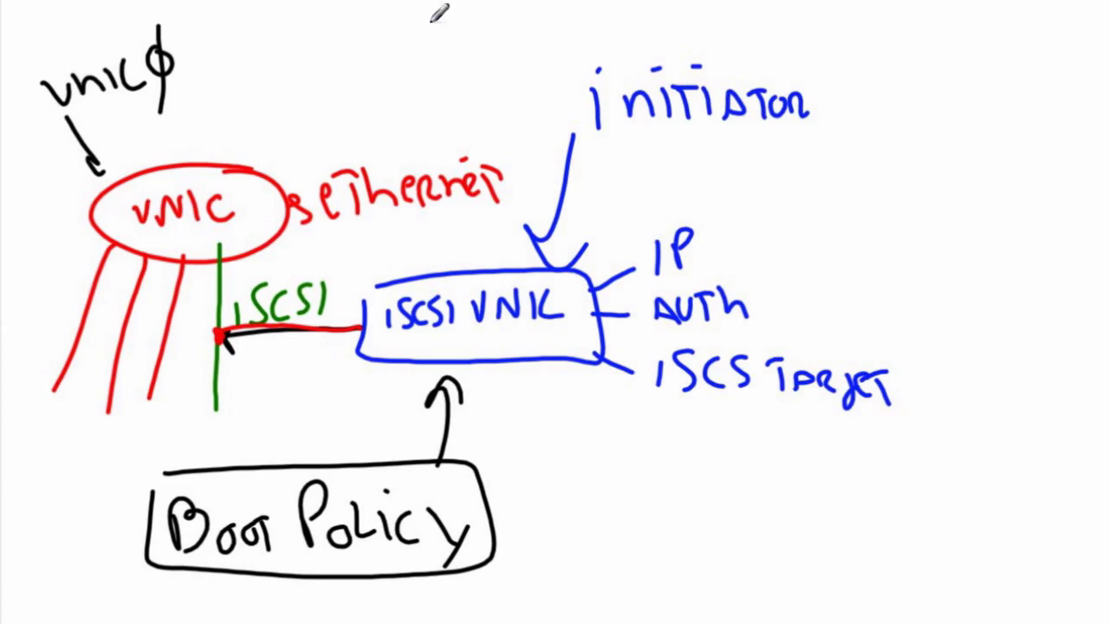
- Cancel the VPN authentication prompt and dismiss the Remote Desktop Services error
mouse_move(336, 371)
mouse_down()
mouse_move(403, 373)
mouse_move(355, 406)
mouse_move(387, 386)
mouse_move(400, 404)
mouse_up()
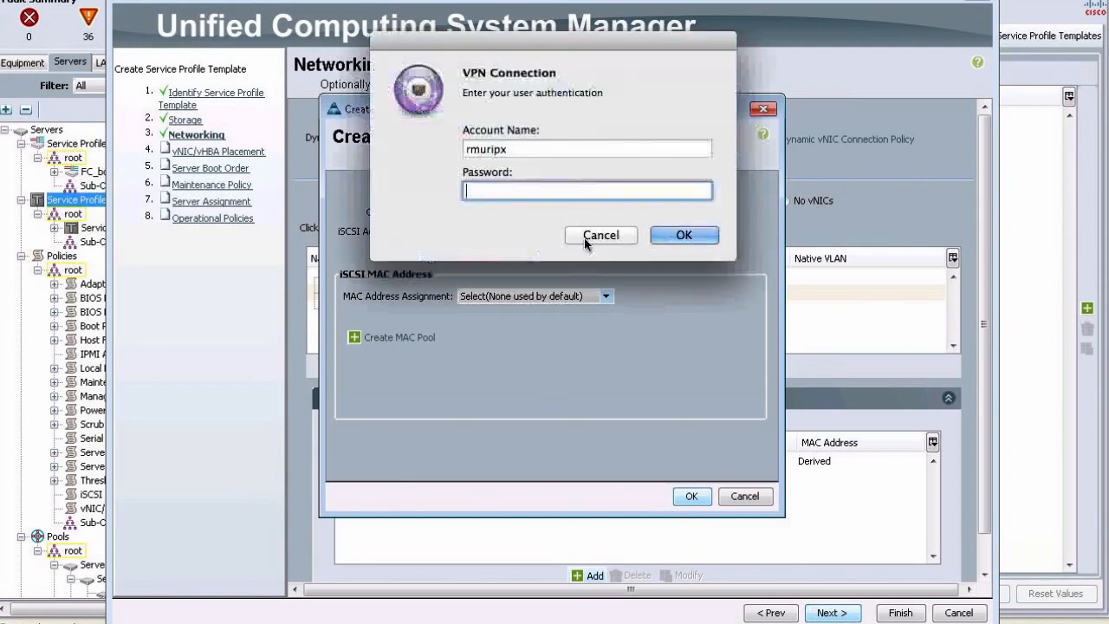
click(586, 238)
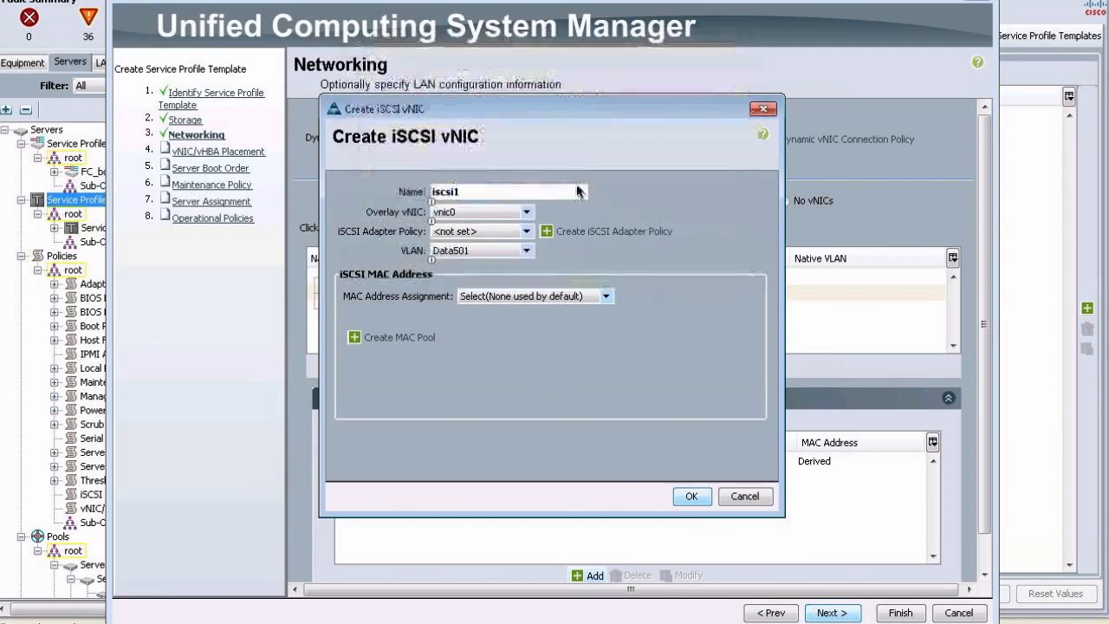
click(688, 498)
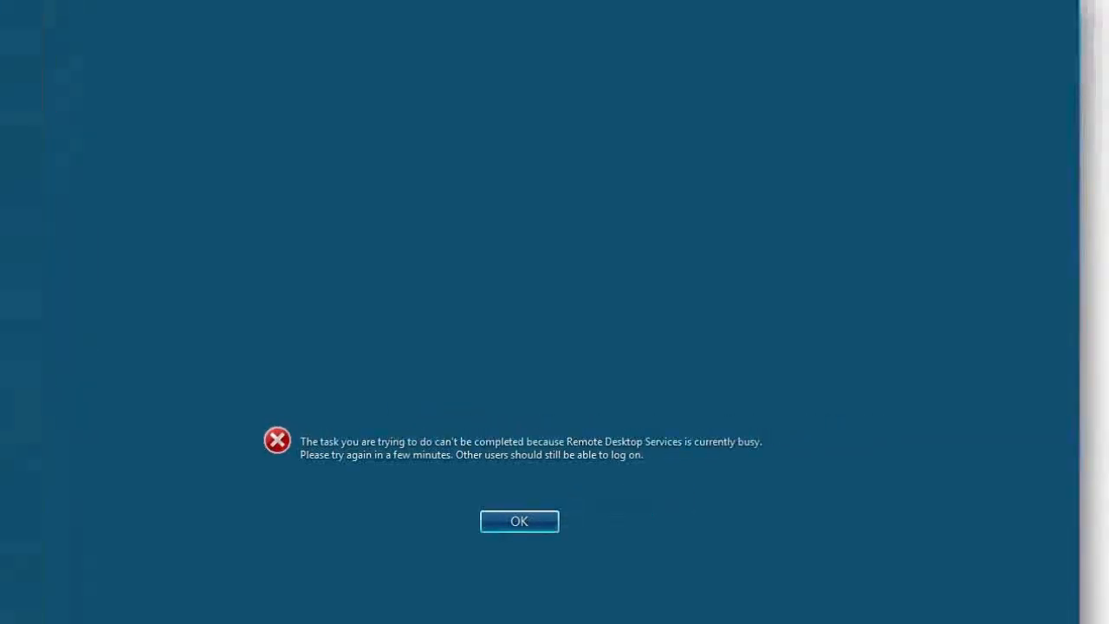
click(524, 520)
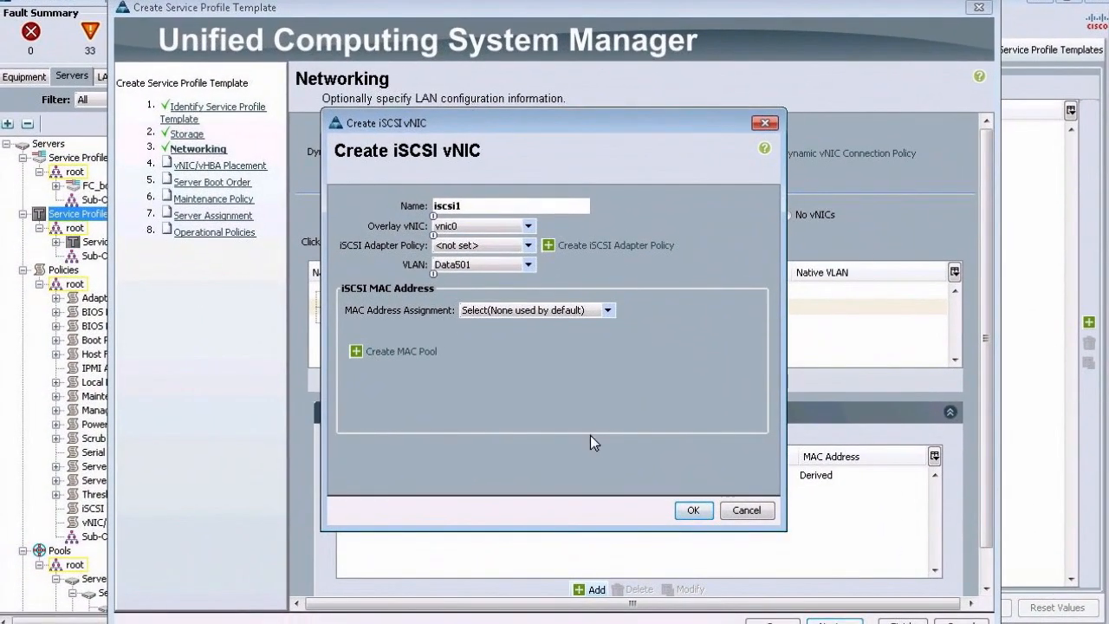
- Reselect vnic0 as the overlay vNIC for iscsi1 and create the iSCSI vNIC
double_click(432, 209)
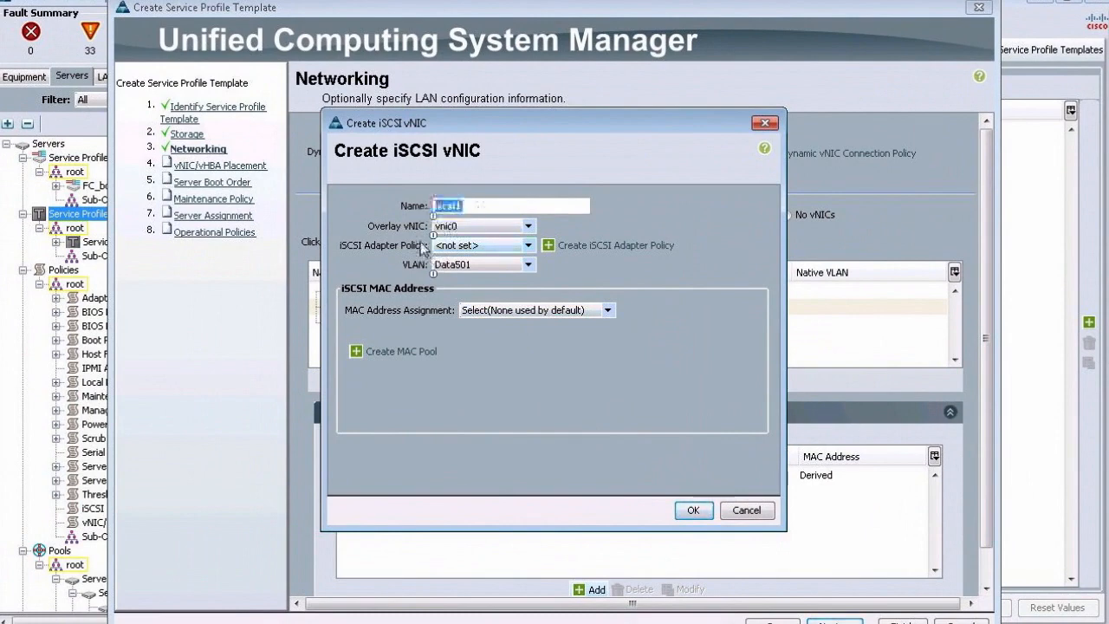
click(447, 227)
click(443, 259)
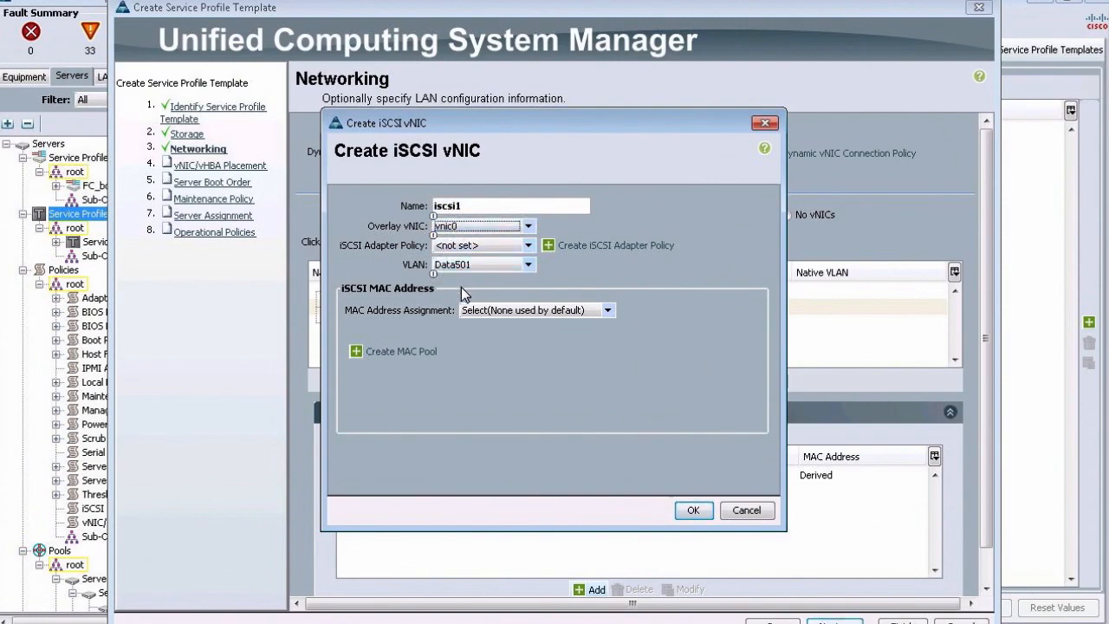
click(694, 510)
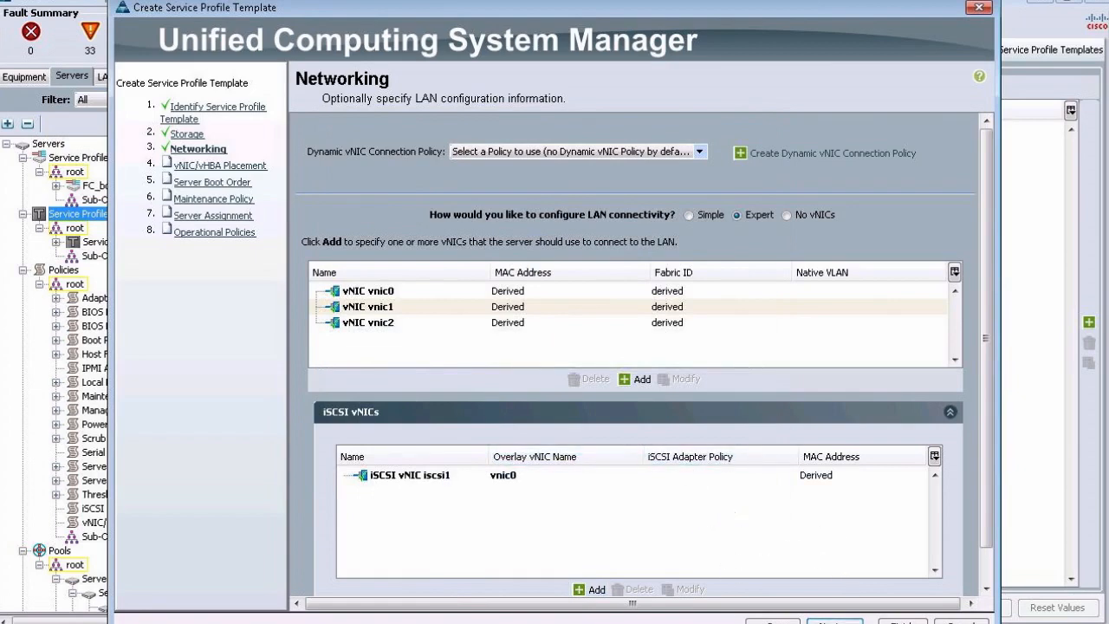
- Accept the system-performed vNIC/vHBA placement and set the template's boot policy to iSCSI_BOOT
click(832, 623)
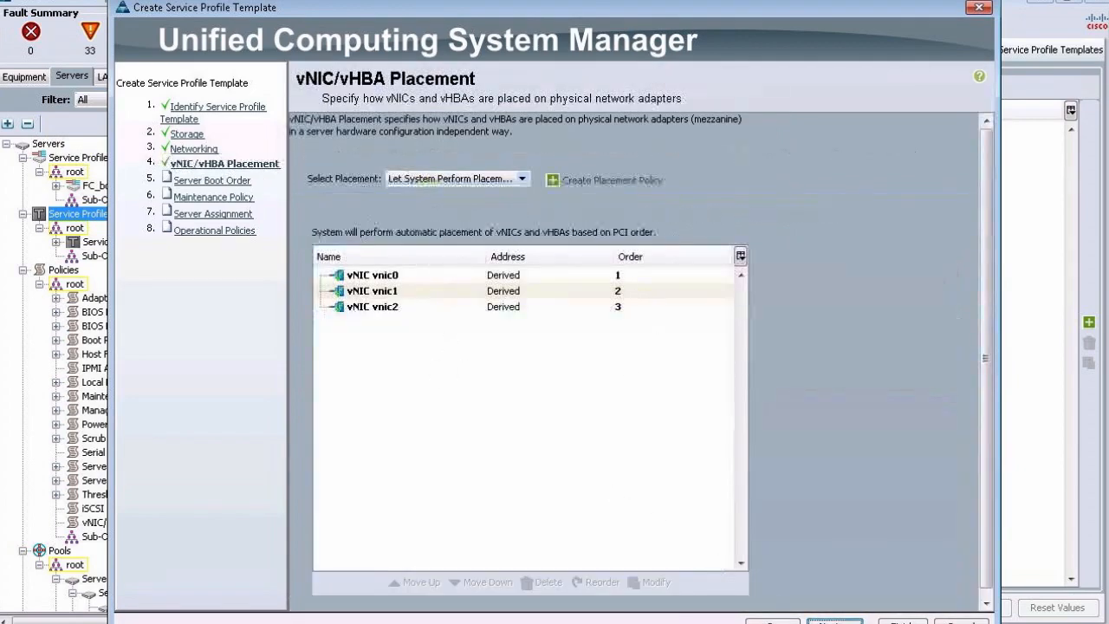
click(834, 622)
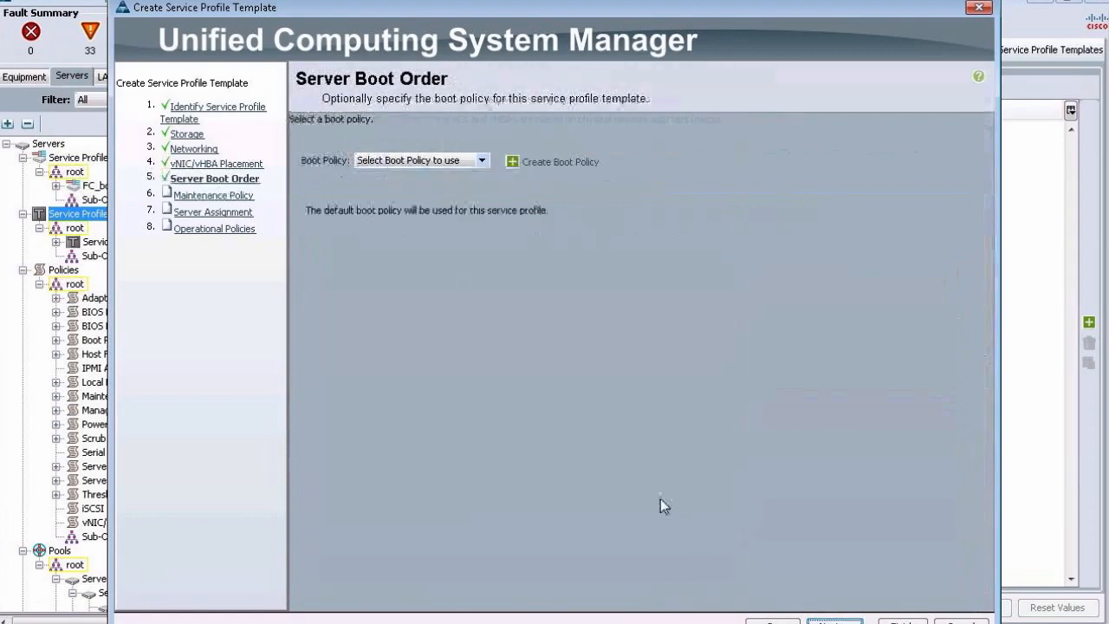
click(391, 163)
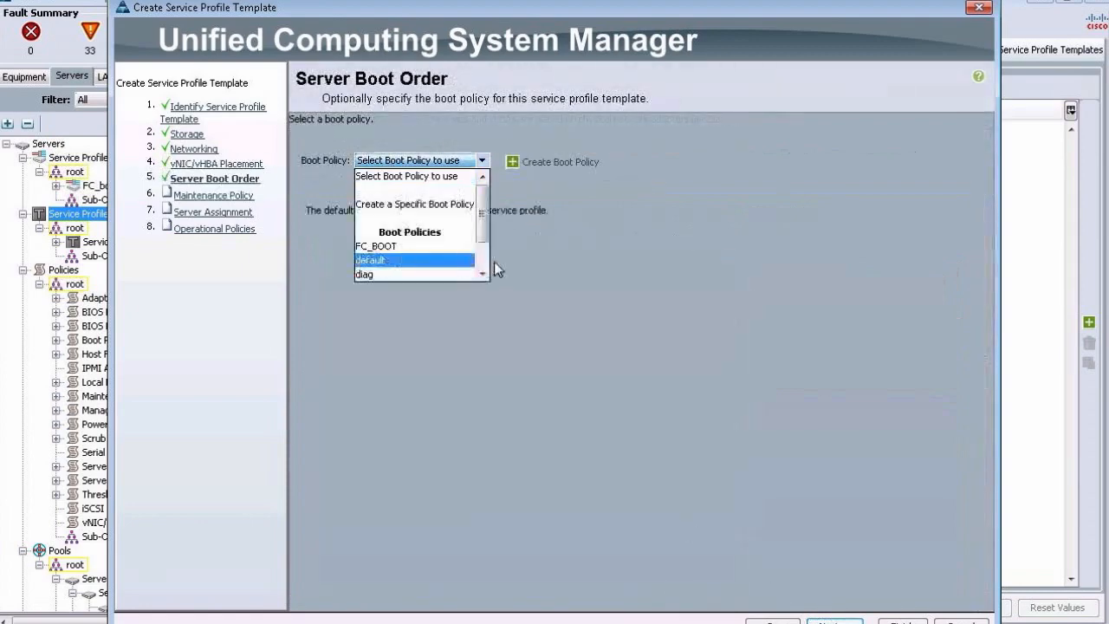
scroll(484, 260, down, 2)
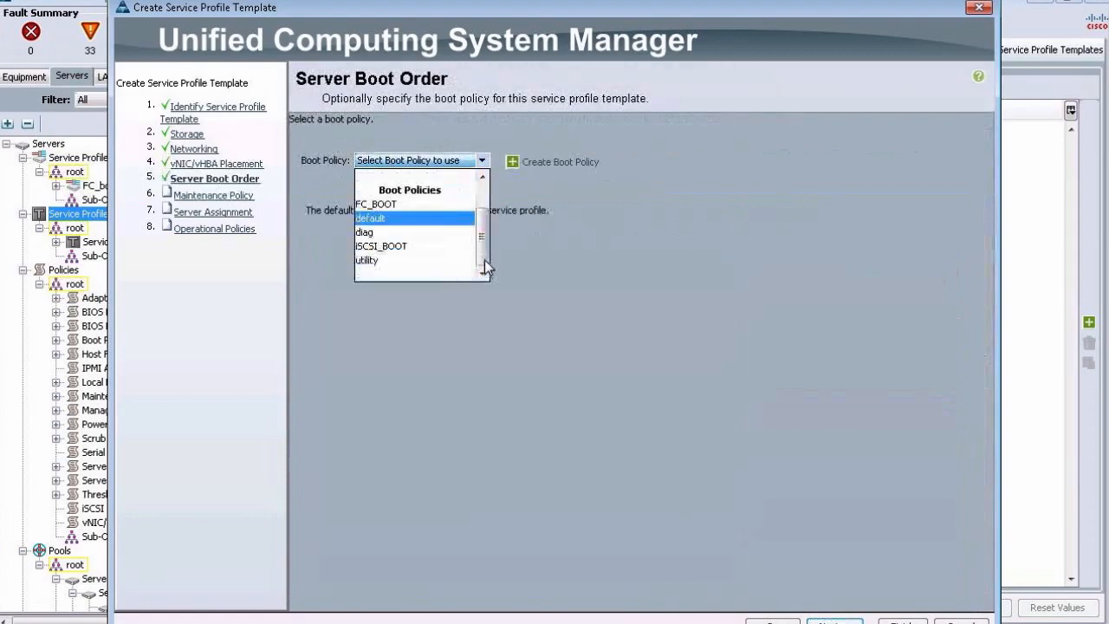
click(405, 247)
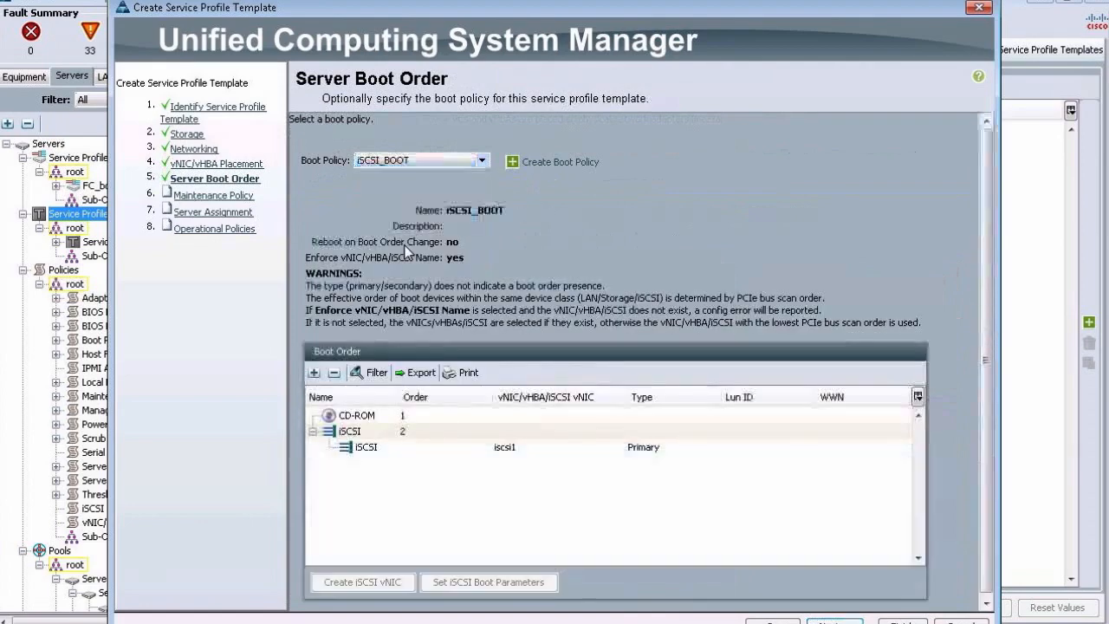
- Open the iSCSI boot parameters of the primary iscsi1 boot entry and assign its initiator name from the IQN pool
click(532, 449)
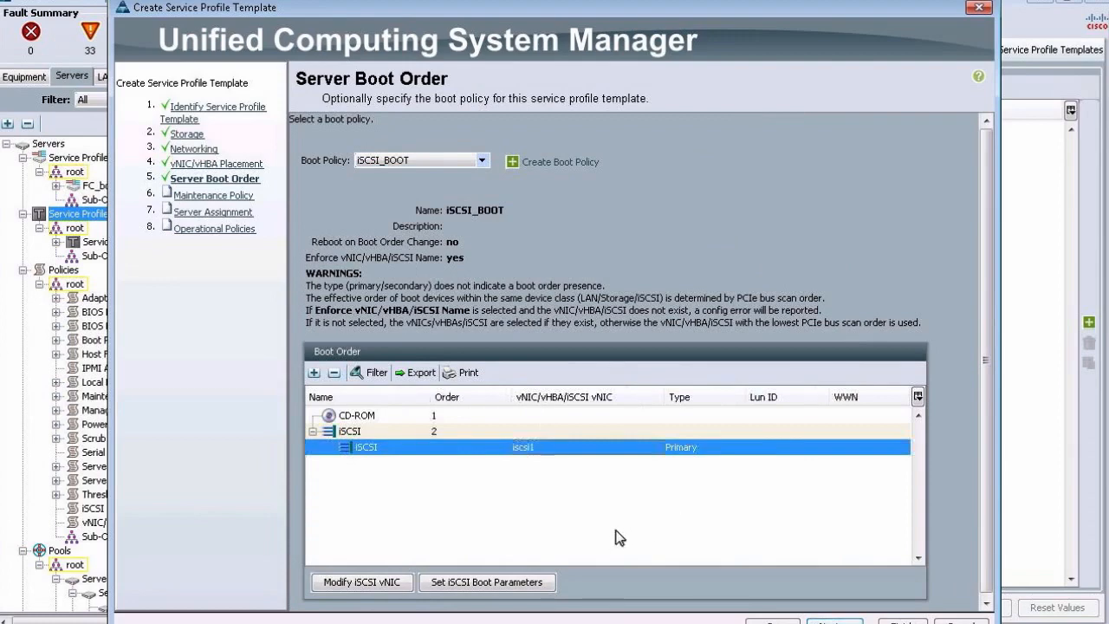
click(511, 590)
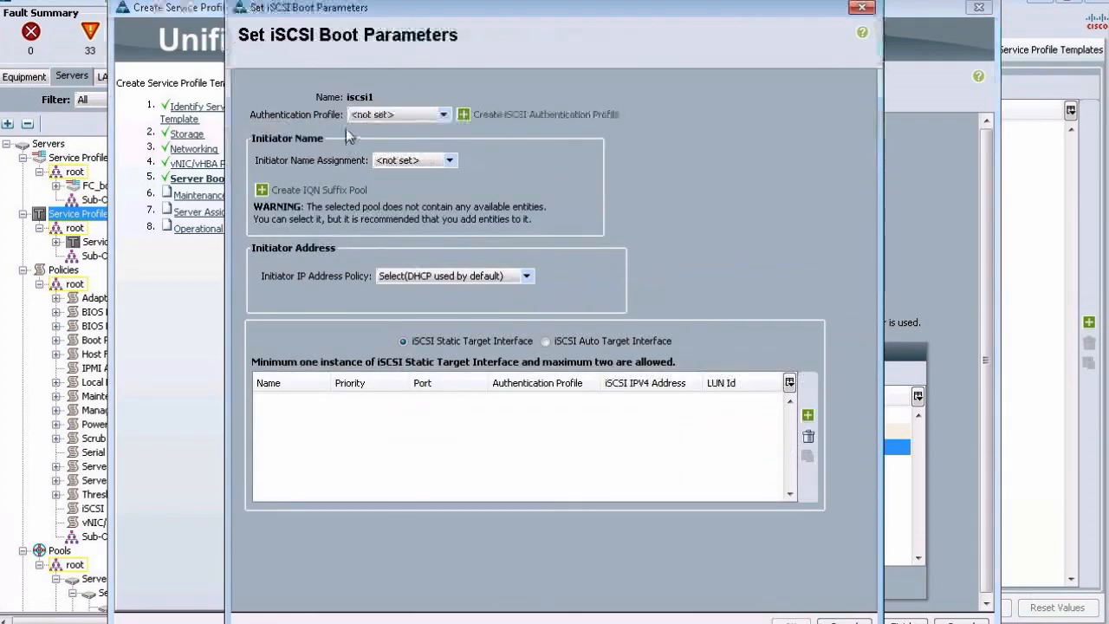
click(375, 115)
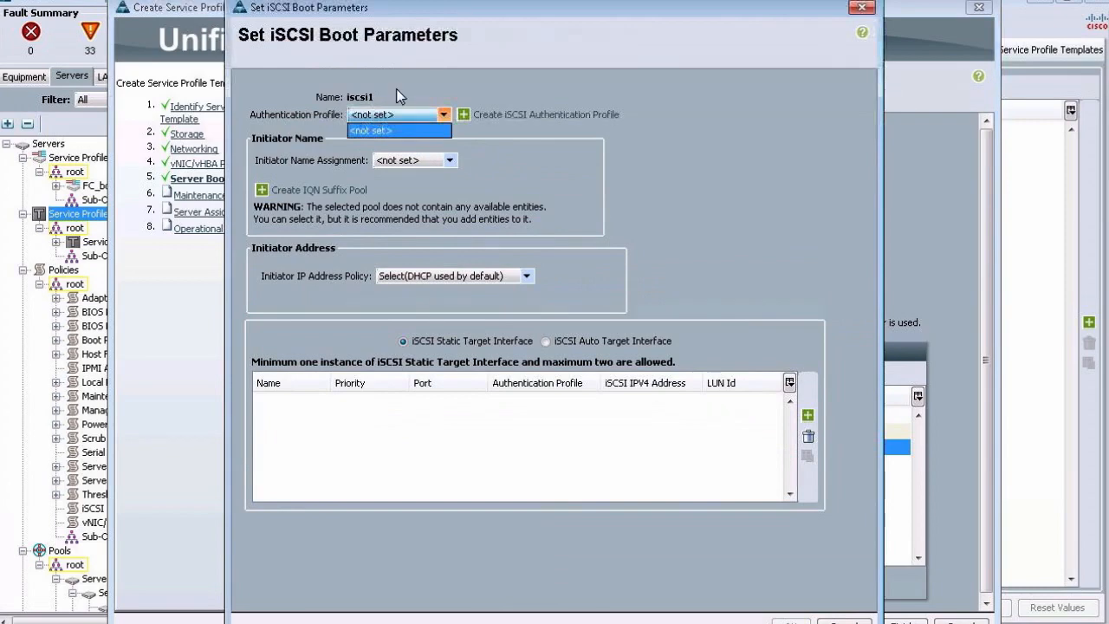
click(397, 90)
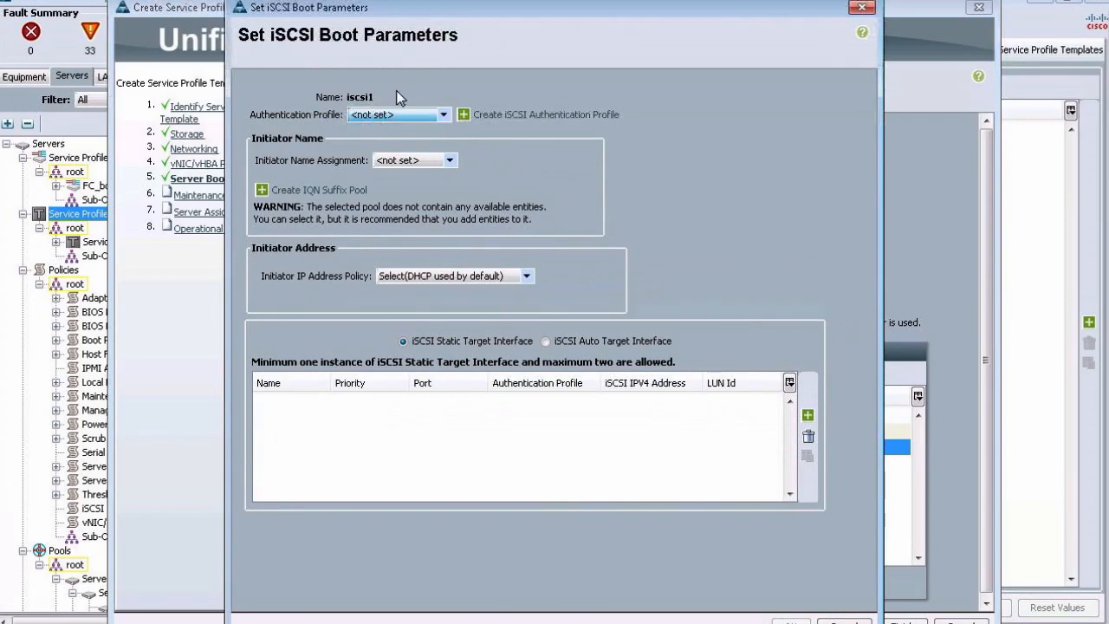
click(404, 161)
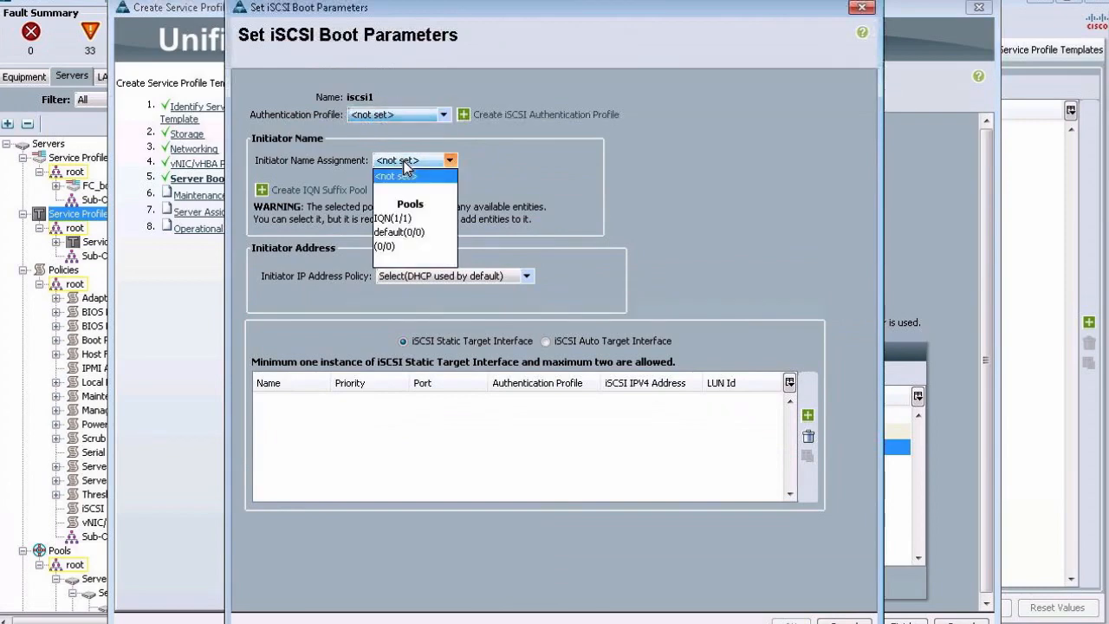
click(401, 220)
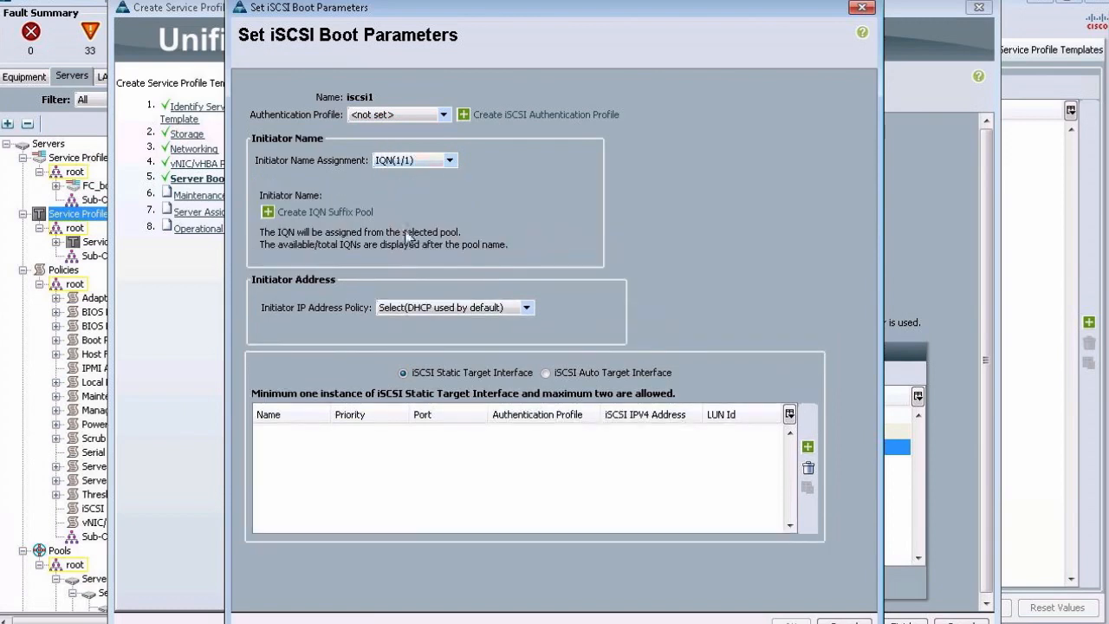
- Set the initiator IP address policy of iscsi1 to Pool
click(415, 307)
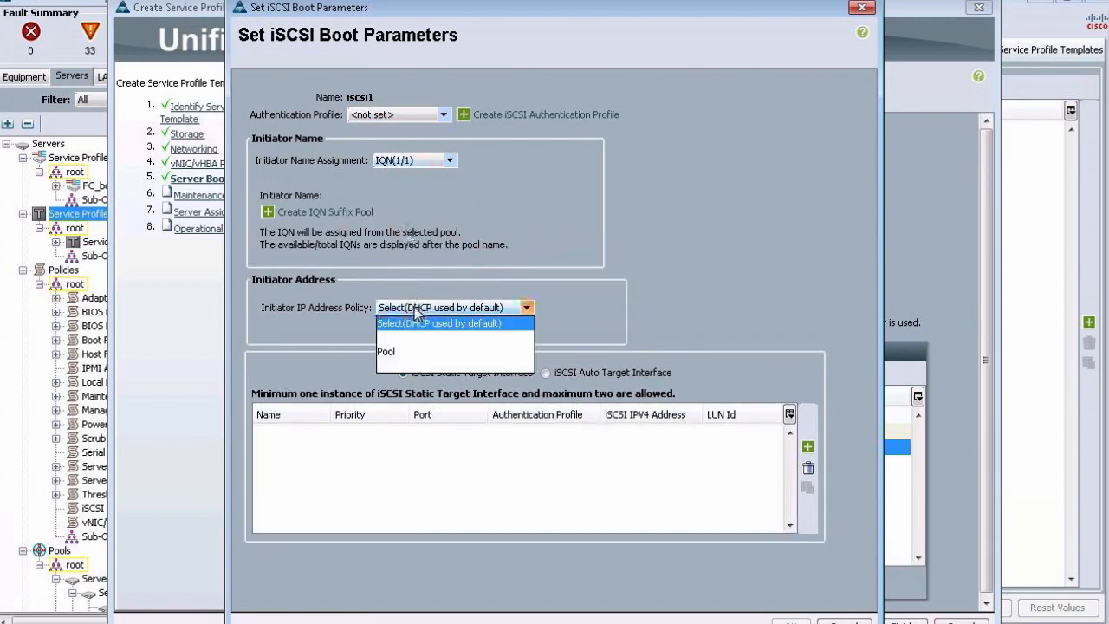
click(389, 352)
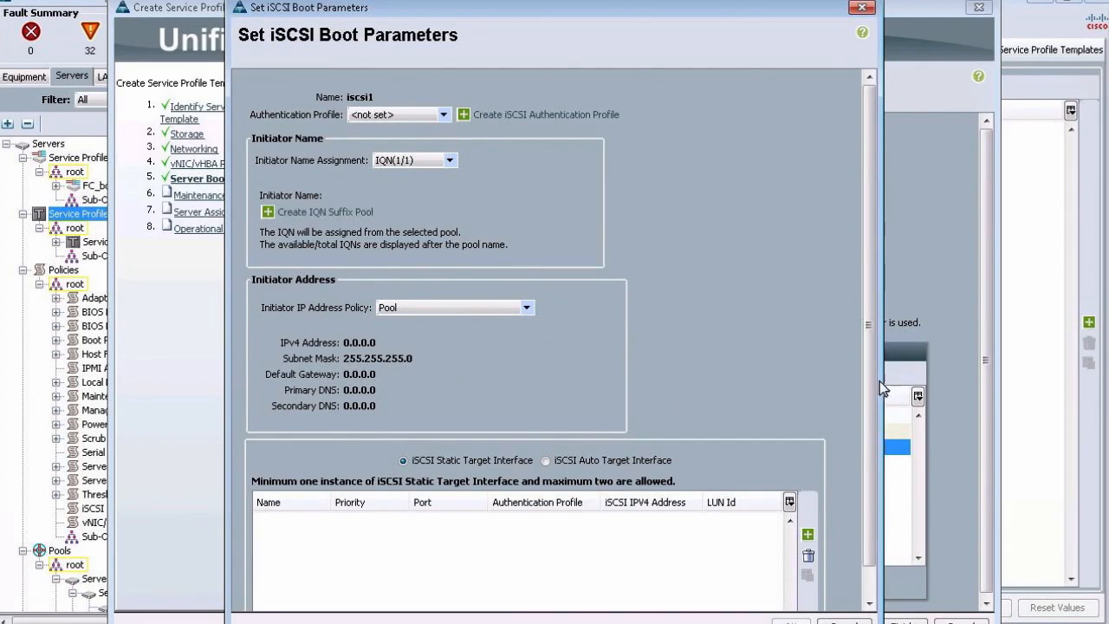
- Start a new iSCSI static target and name it iqn.2013-12-13.bootdisk, copying the name from the notes in the text editor
drag(868, 361, 870, 465)
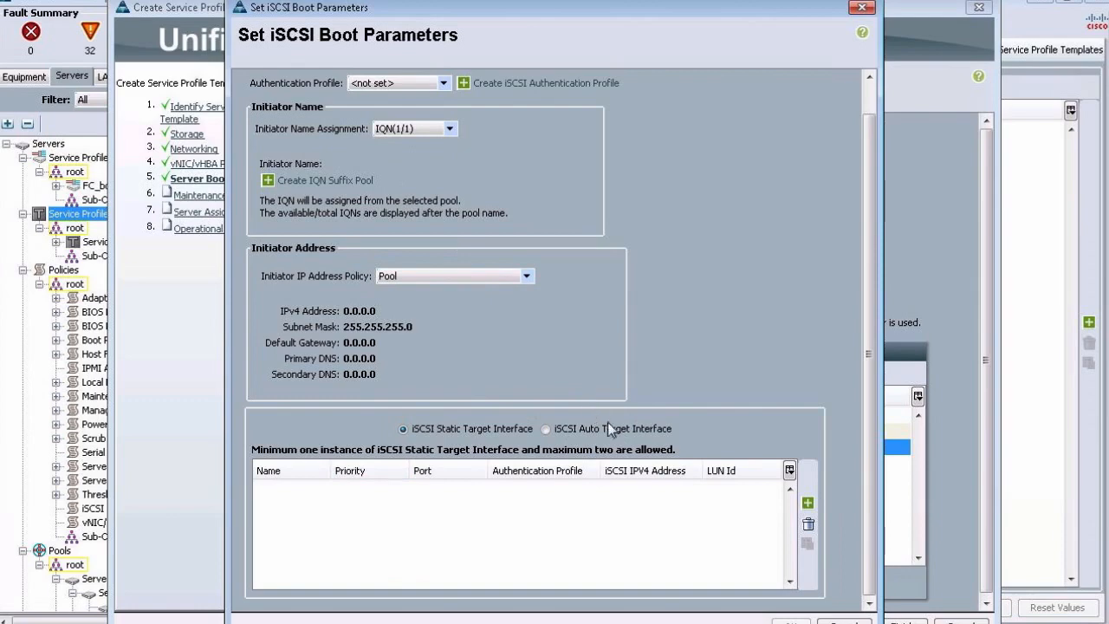
click(807, 503)
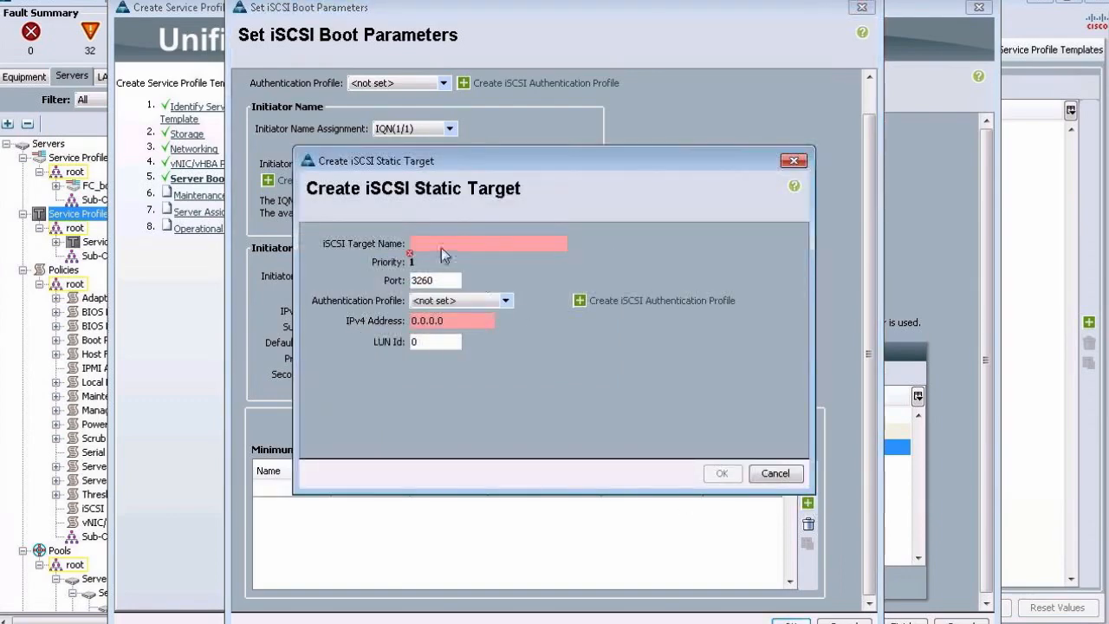
key(super+Tab)
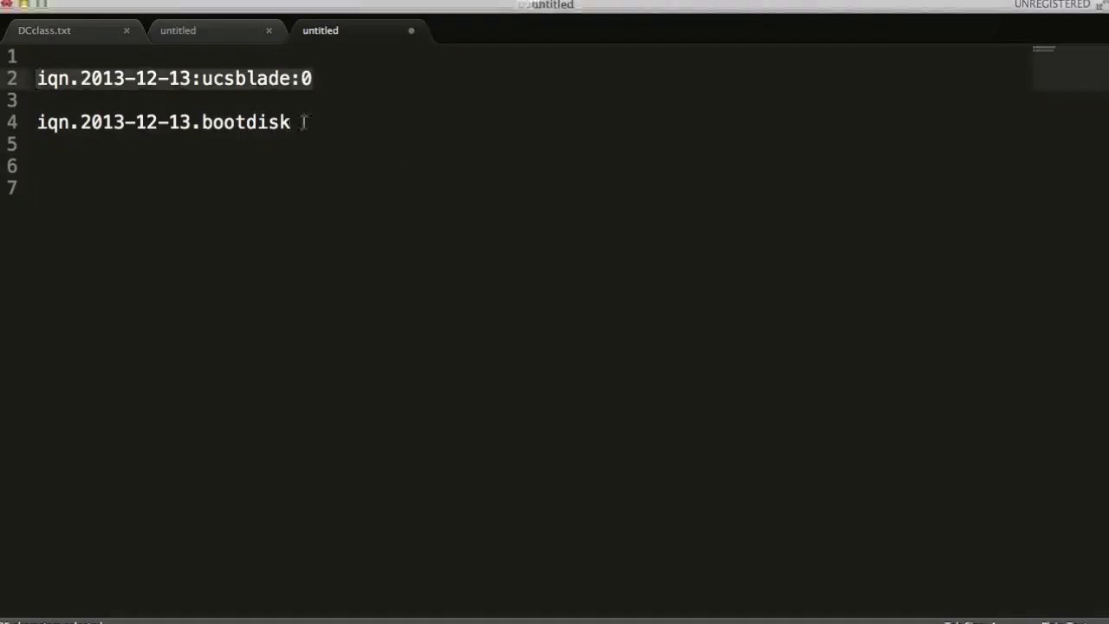
drag(300, 123, 26, 128)
key(ctrl+c)
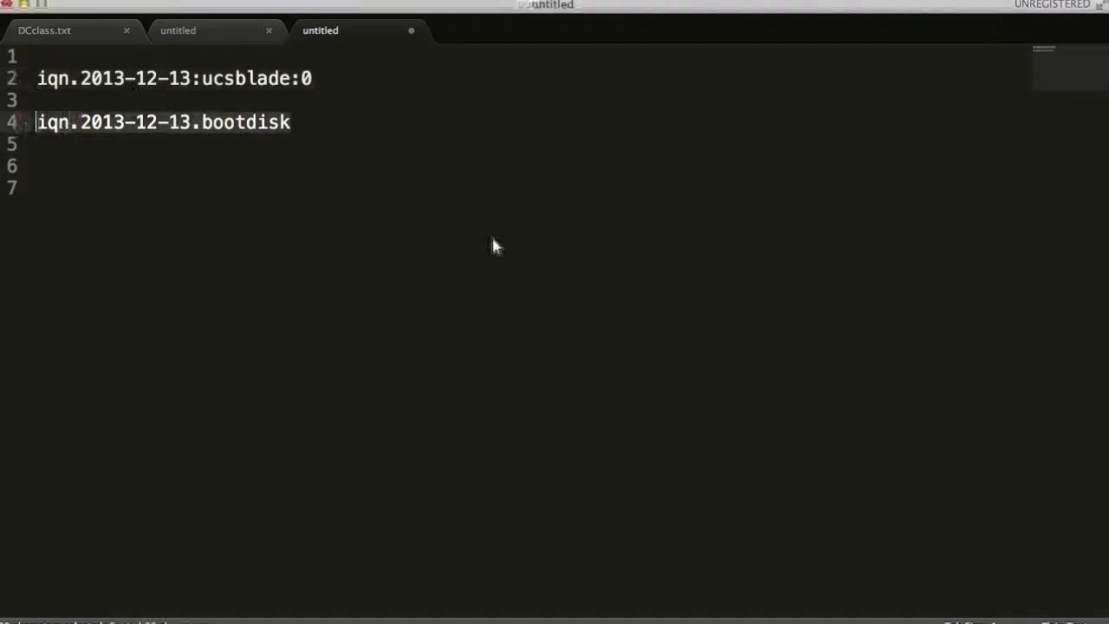
key(super+Tab)
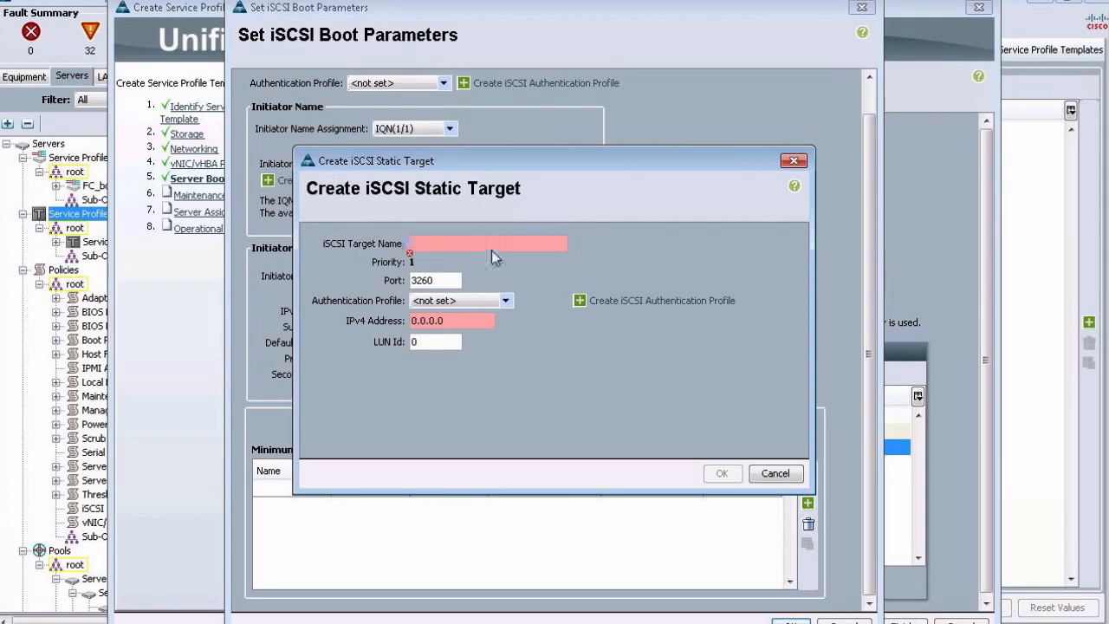
key(ctrl+v)
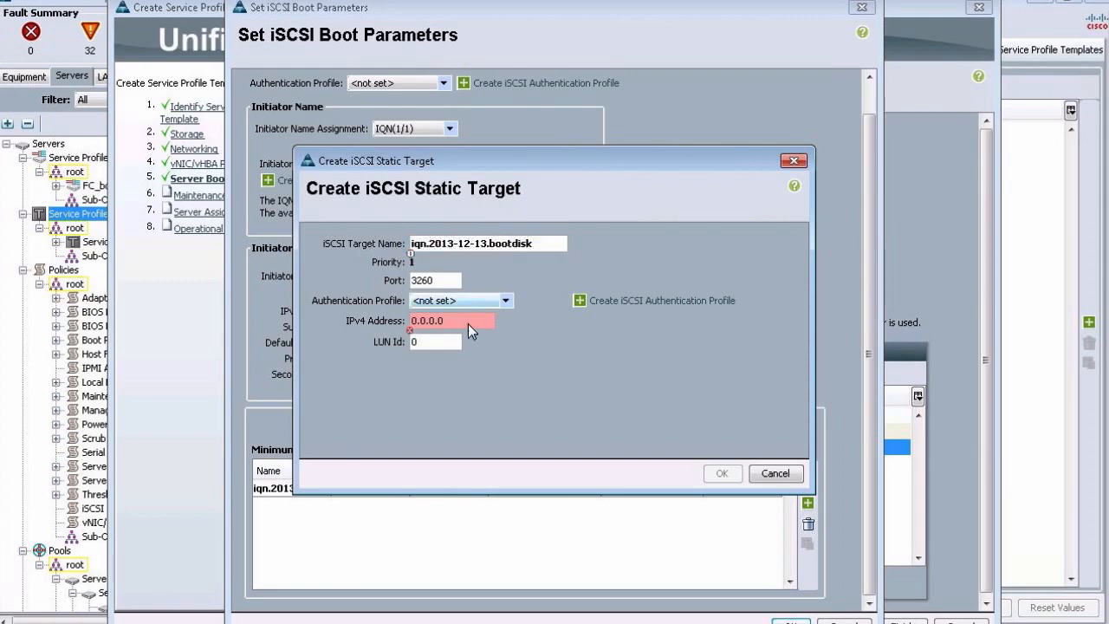
- Set the static target's IPv4 address to 198.18.0.1, create the target and apply the iSCSI boot parameters
drag(468, 323, 398, 314)
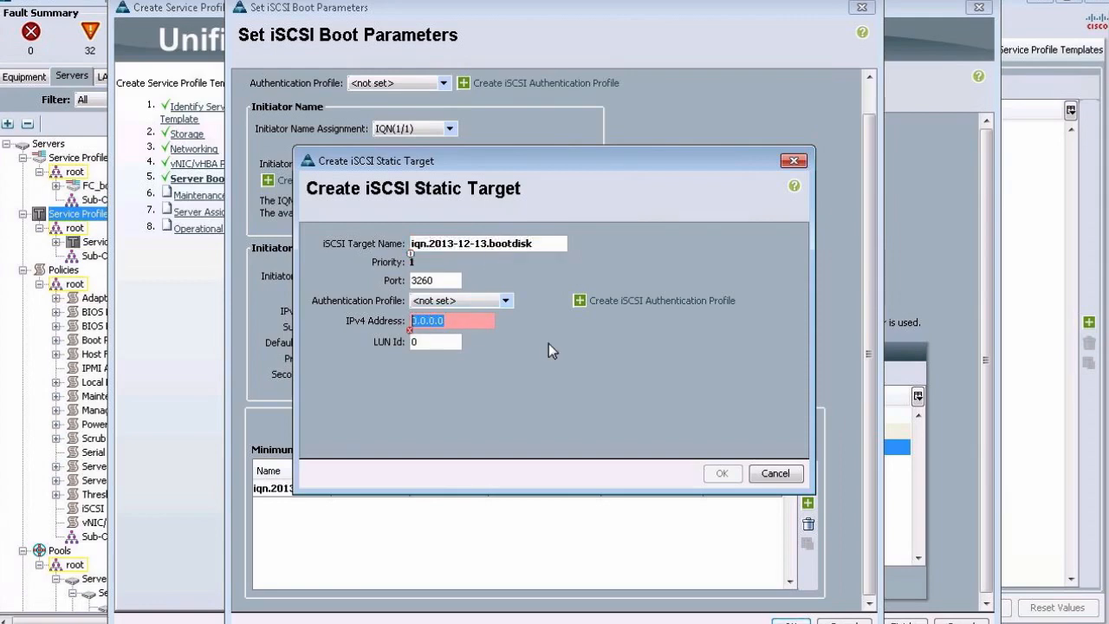
text(198.18.0.1)
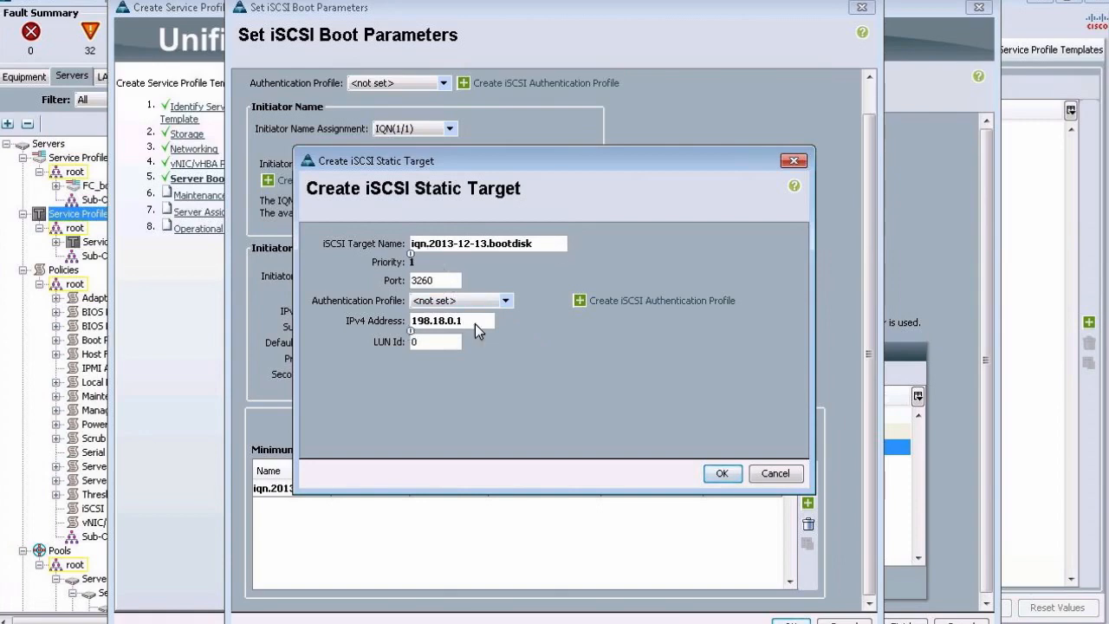
click(722, 473)
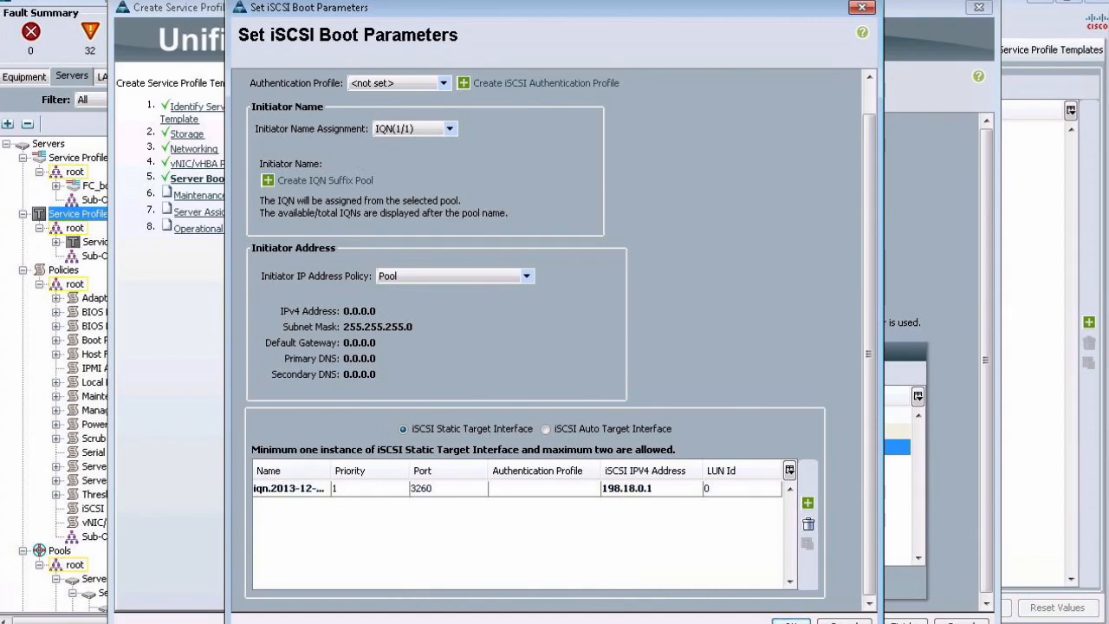
click(790, 620)
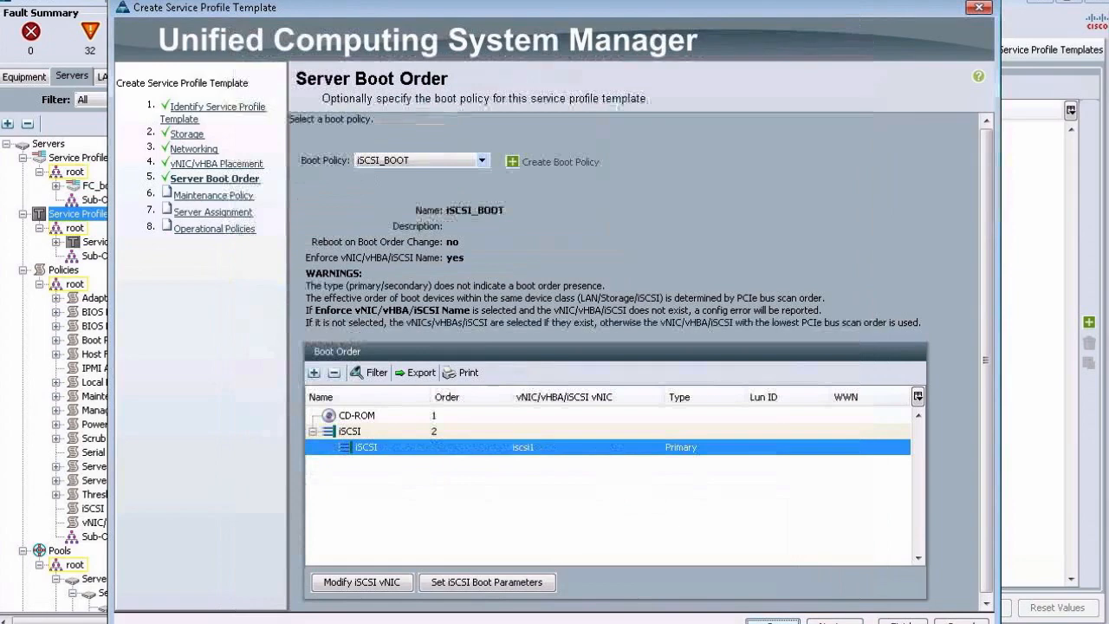
- Proceed to the template's maintenance policy and set it to USER_ACK
click(834, 622)
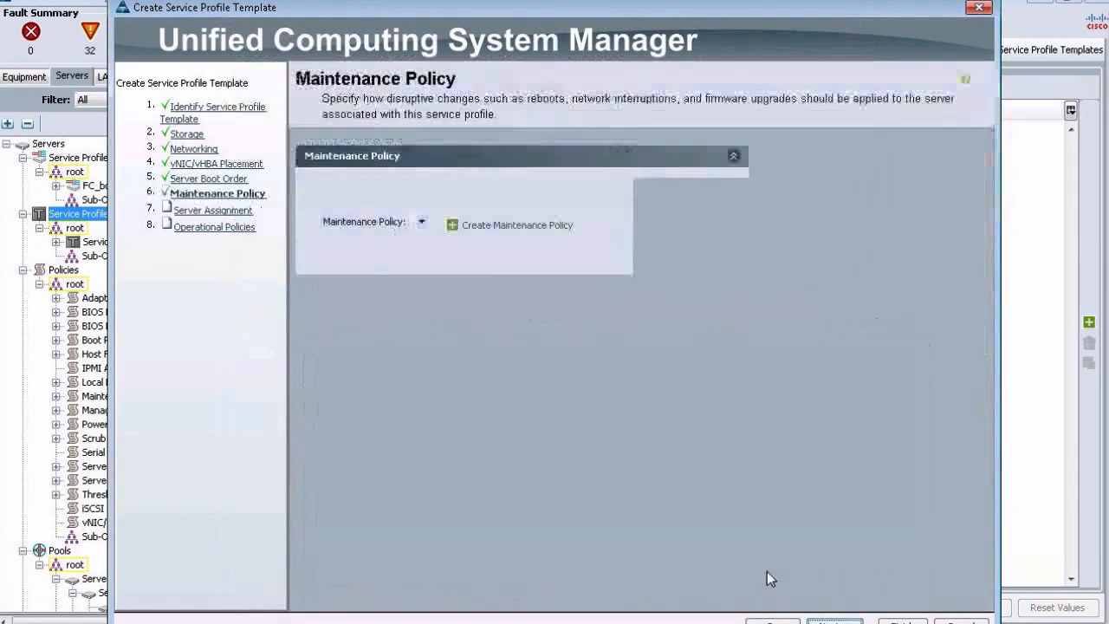
click(492, 258)
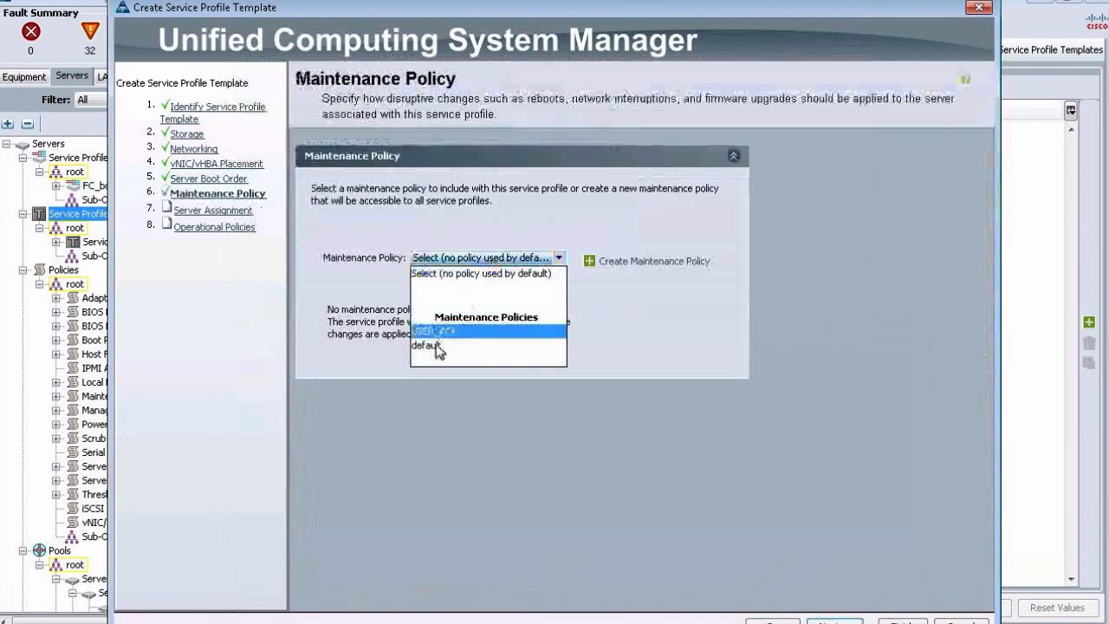
click(432, 332)
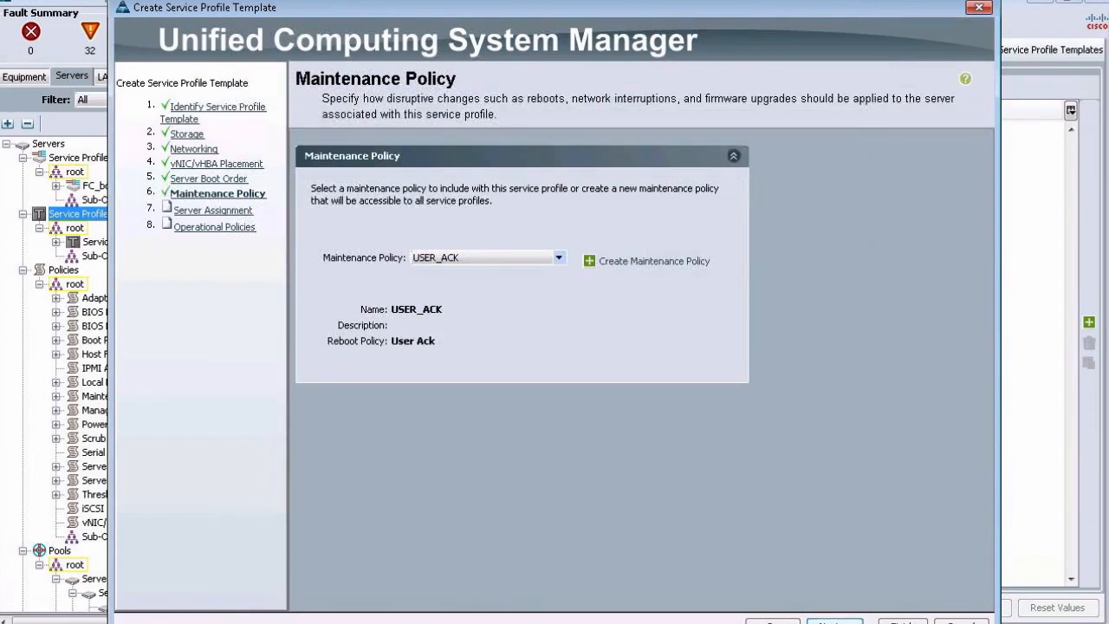
- Keep the default server assignment and operational policies, and finish creating the template SPtemplate_iSCSI
click(833, 622)
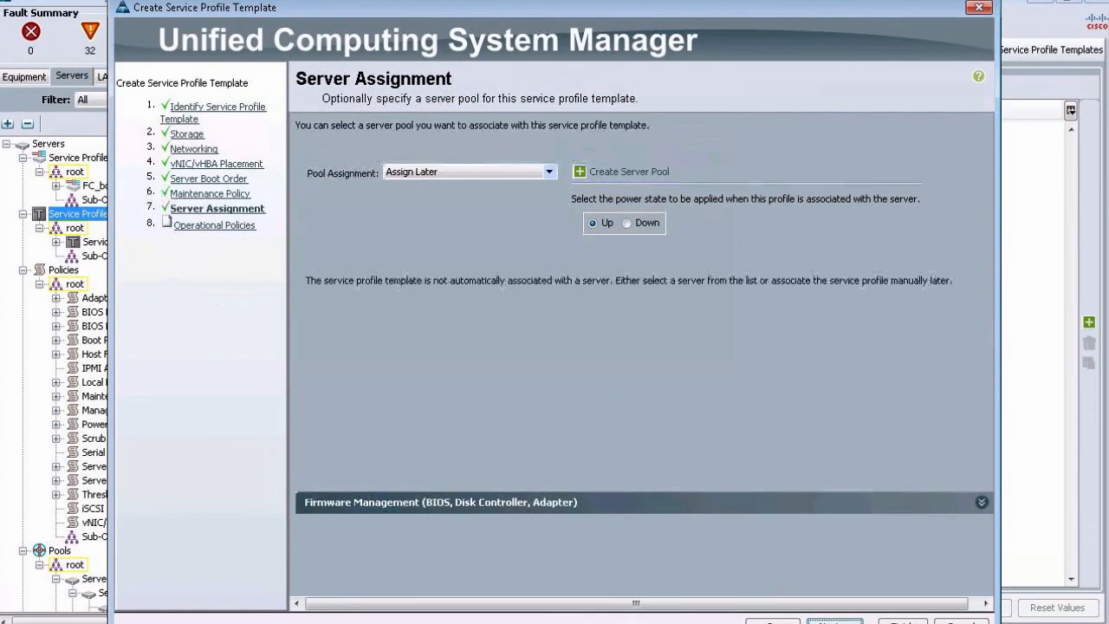
click(833, 621)
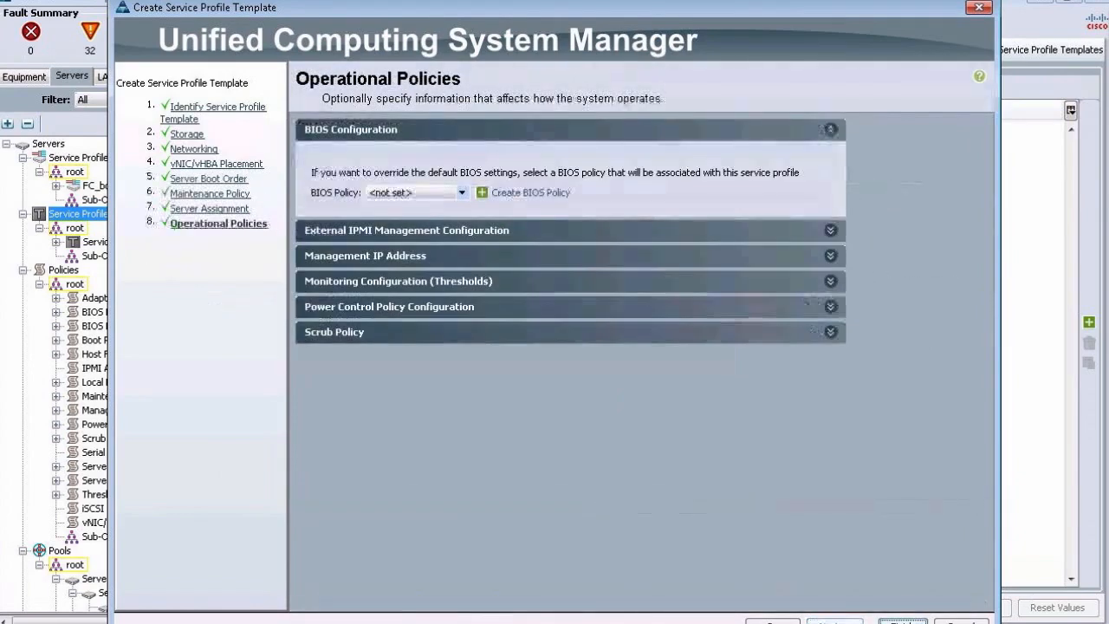
click(902, 621)
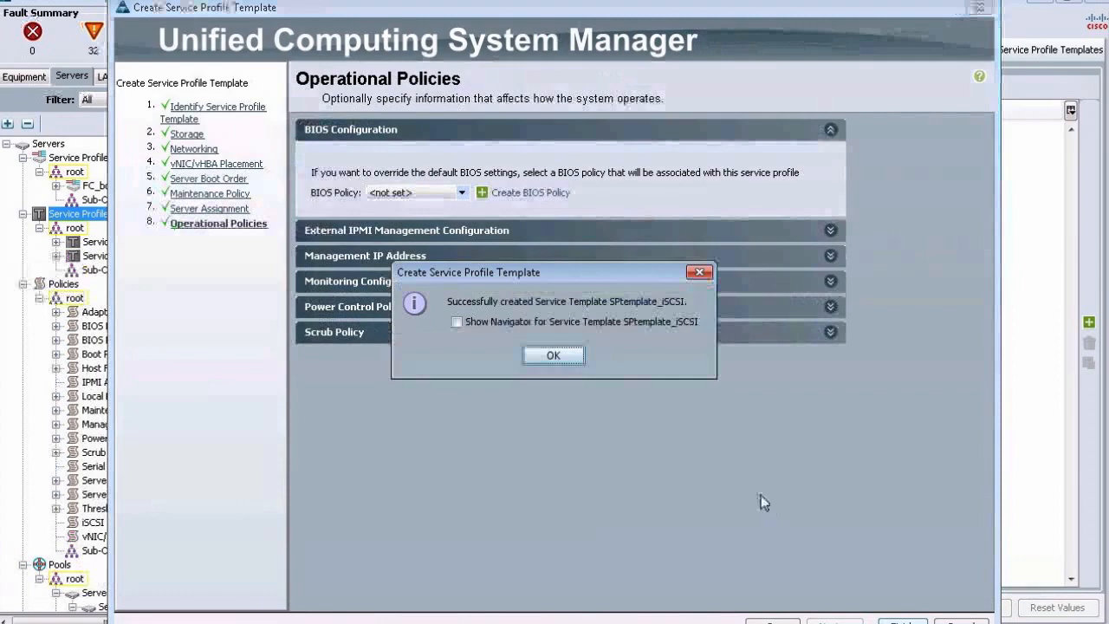
click(554, 355)
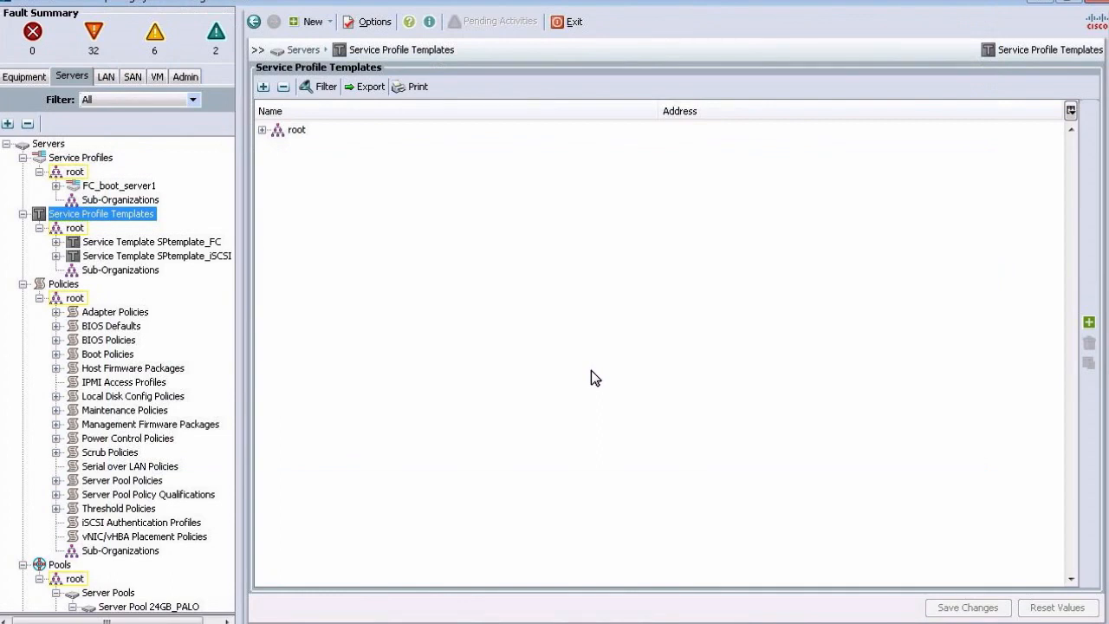
- Open the SPtemplate_iSCSI template and review its iSCSI vNICs and boot order
click(163, 256)
click(403, 72)
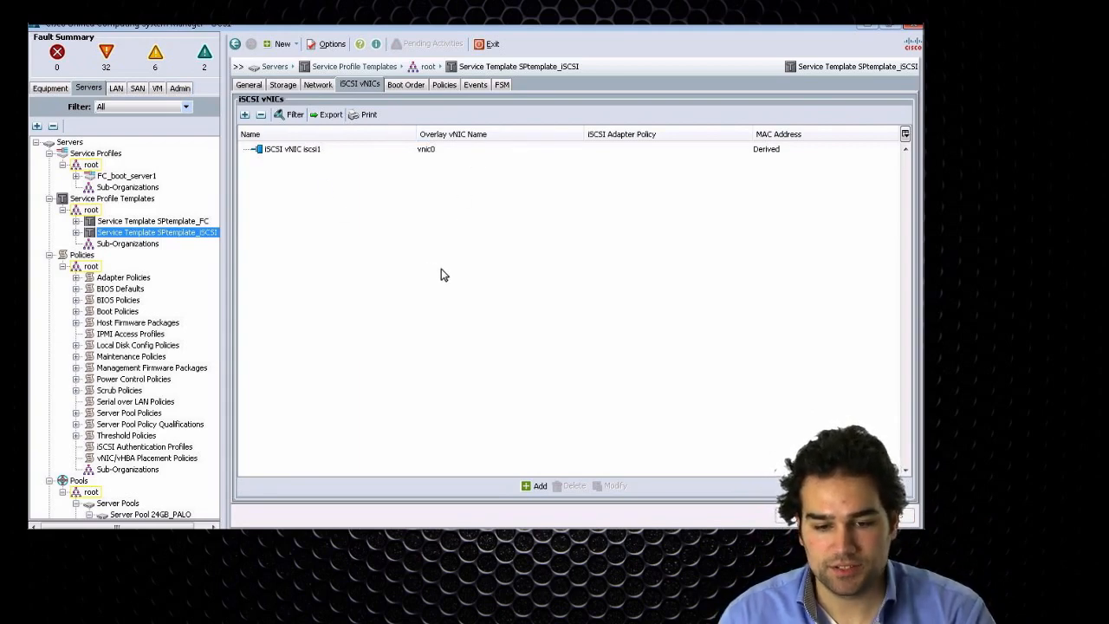
click(409, 85)
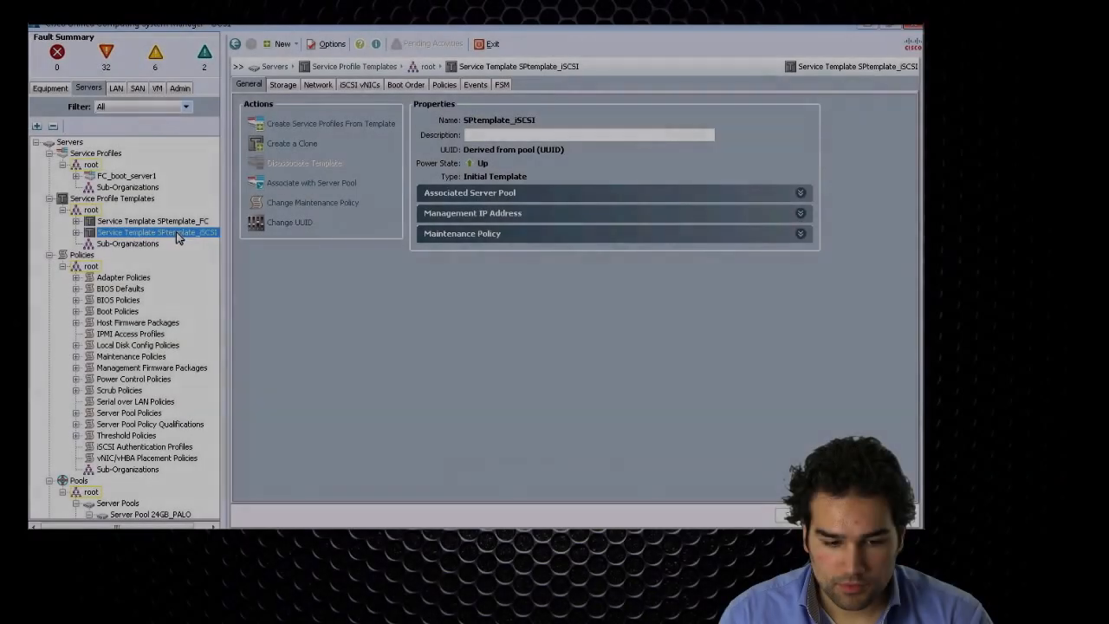
- Create 1 service profile from the SPtemplate_iSCSI template with the naming prefix iSCSI_boot_1
right_click(178, 236)
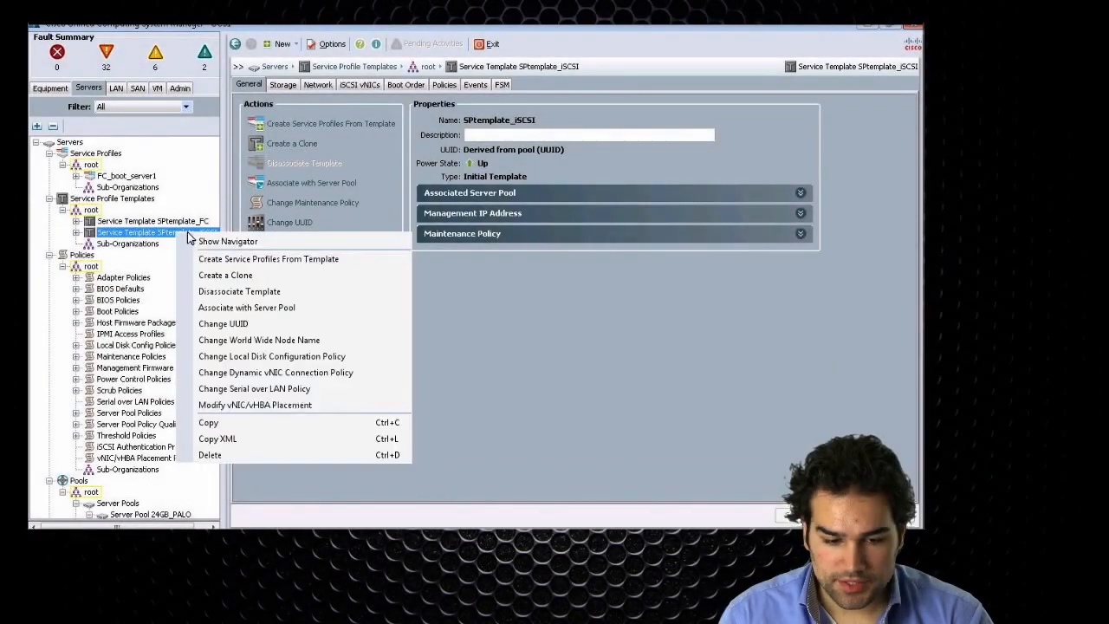
click(223, 260)
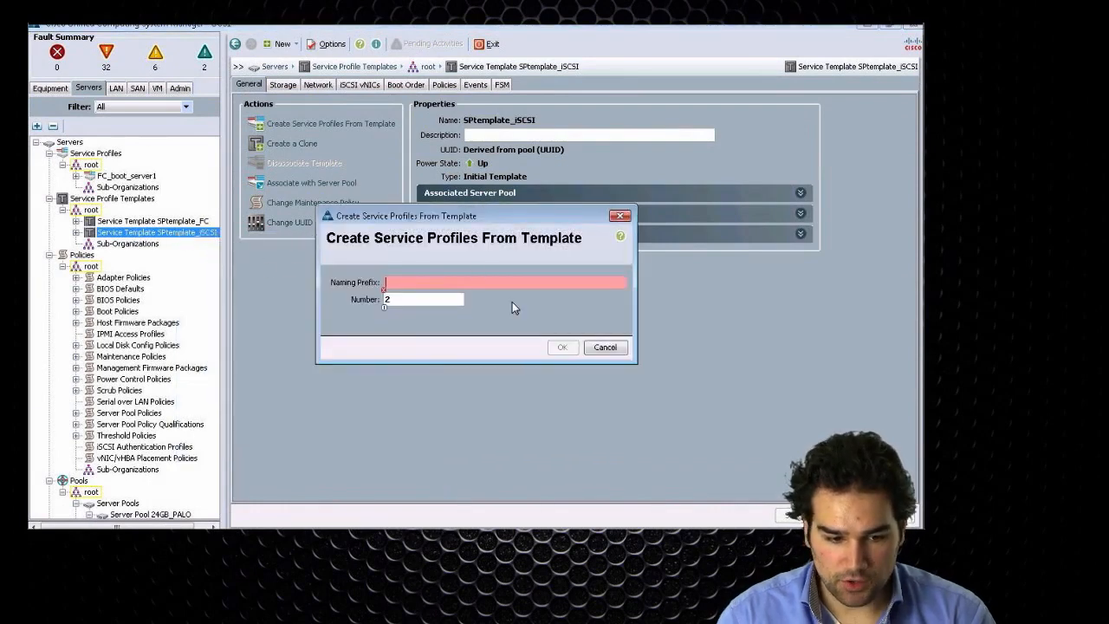
text(iSCSI_bt_)
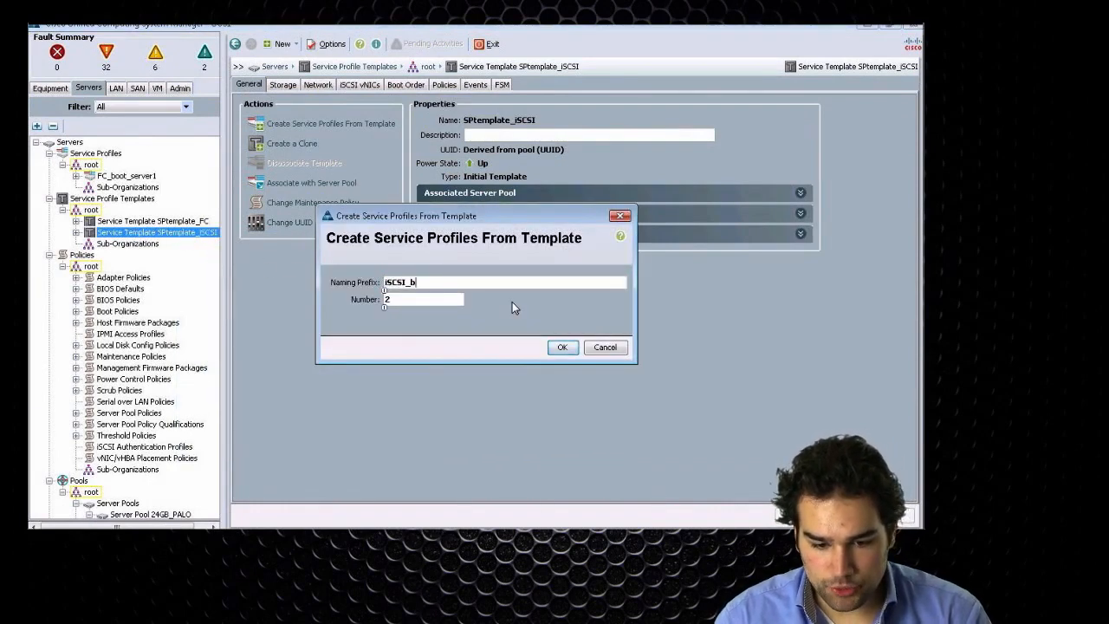
key(BackSpace)
key(BackSpace)
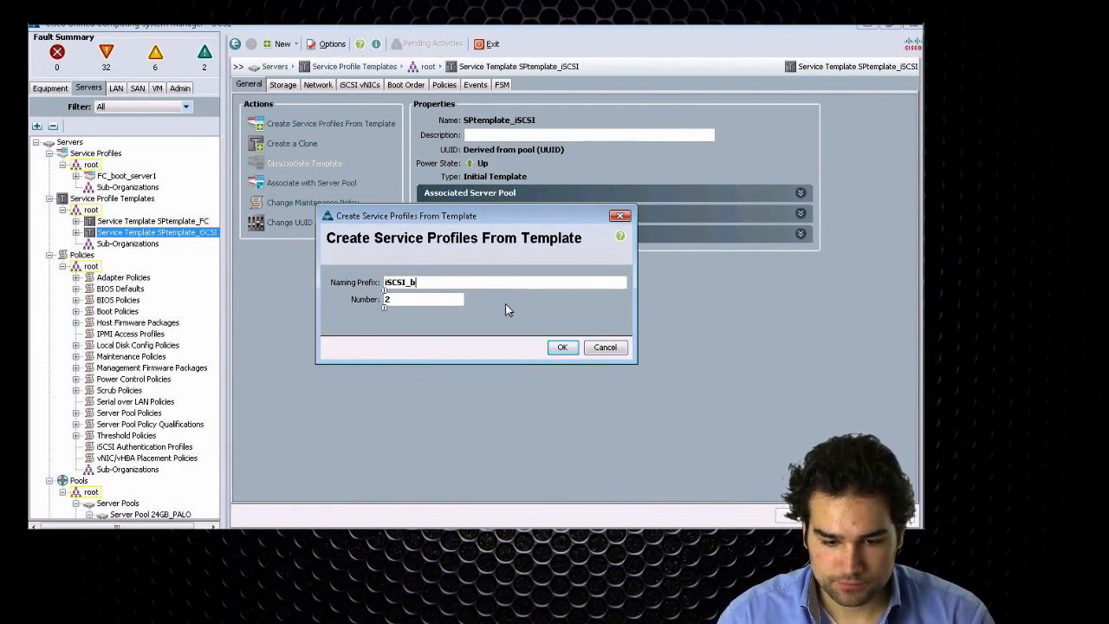
text(oot_1)
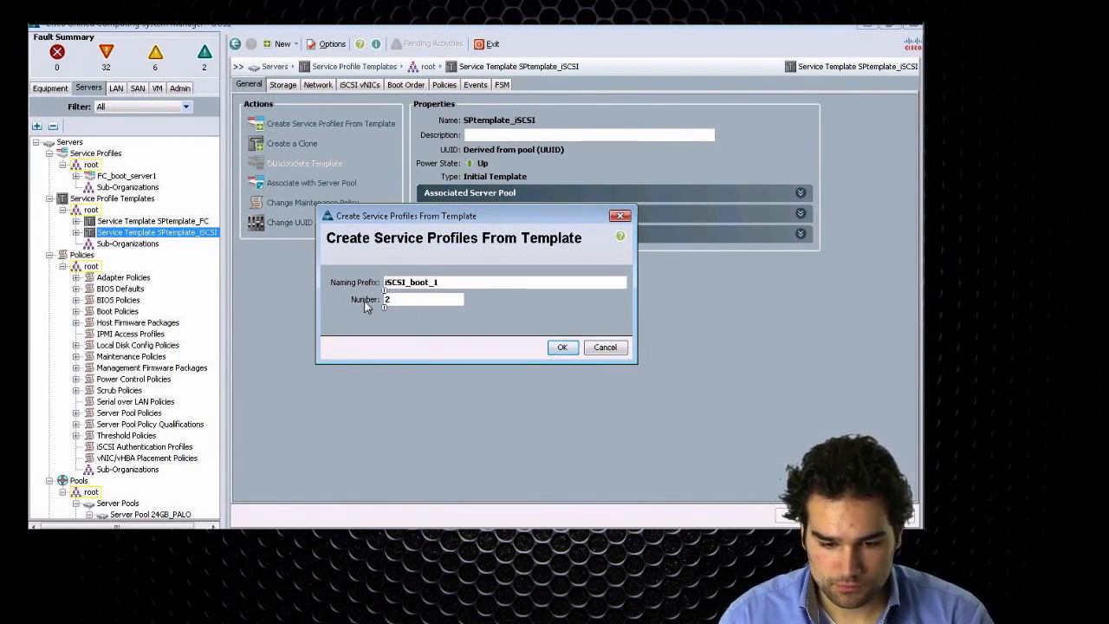
key(Tab)
text(1)
click(562, 347)
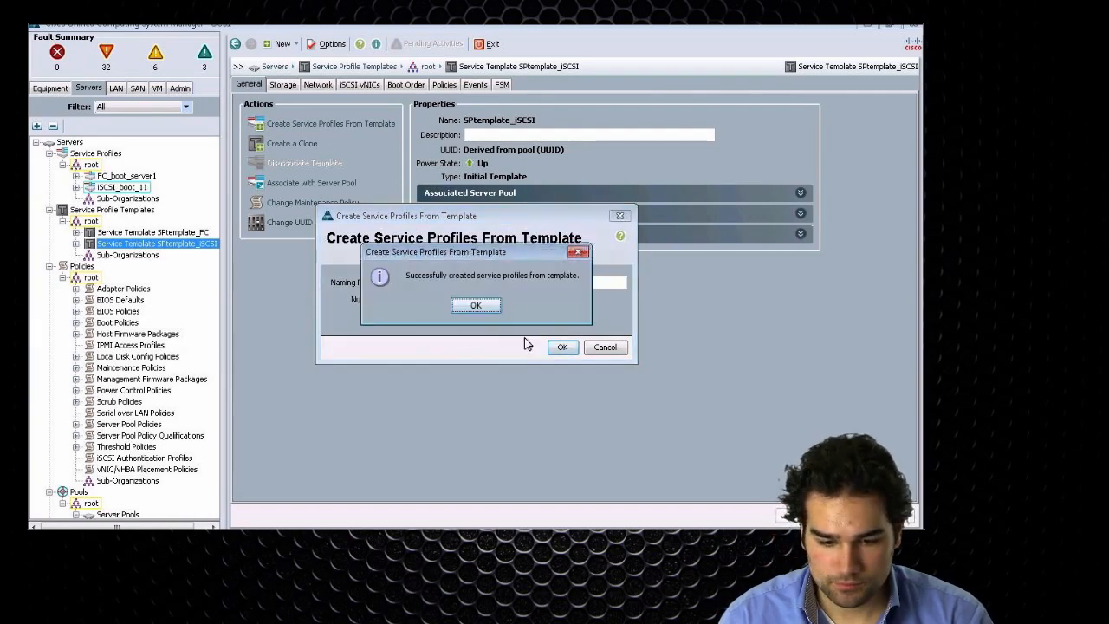
click(476, 306)
- Open the service profile iSCSI_boot_11 and review its iSCSI vNICs, network vNICs and boot order
click(136, 189)
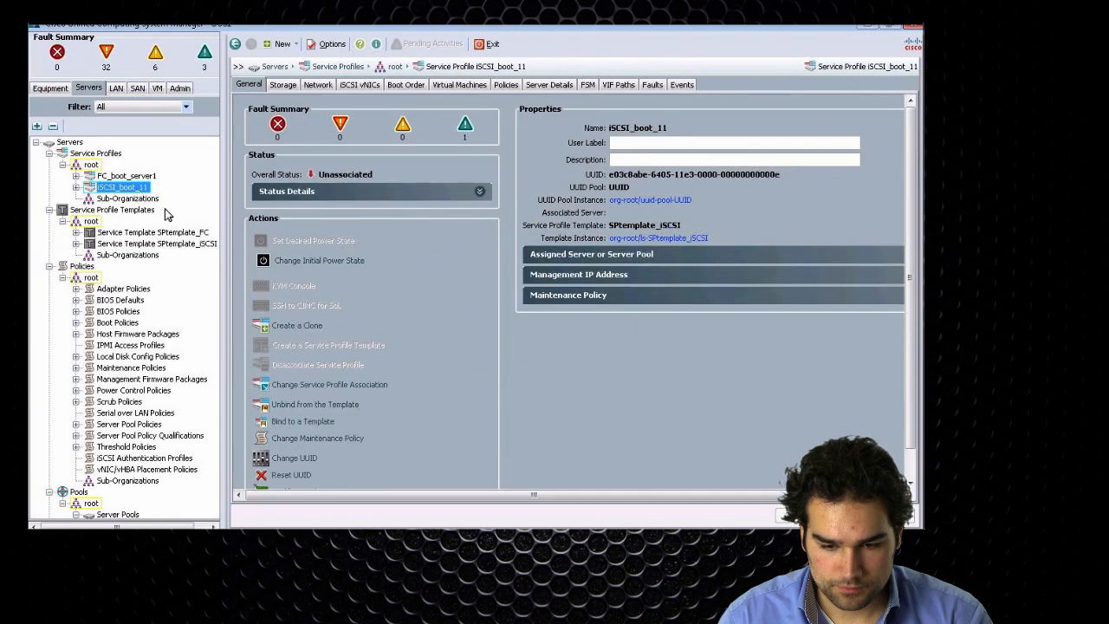
click(360, 84)
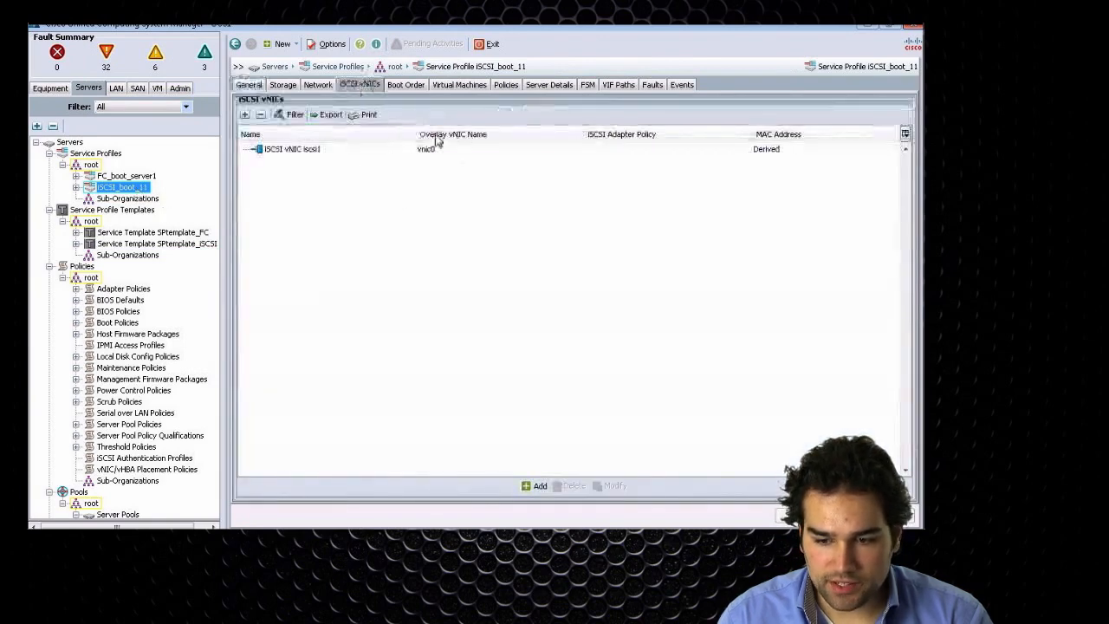
click(317, 84)
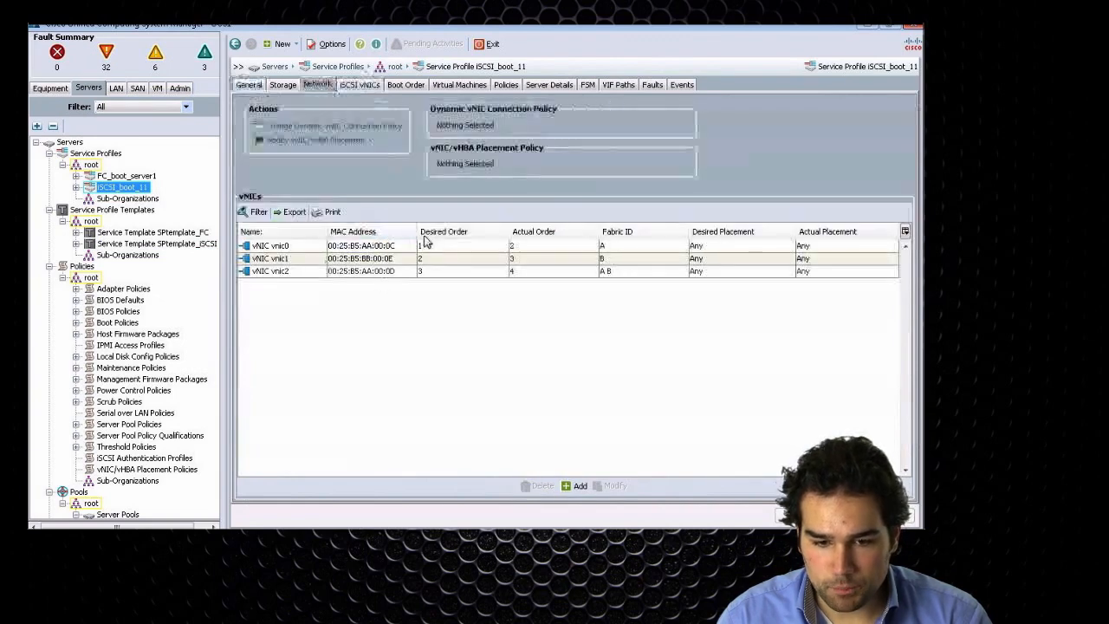
click(358, 86)
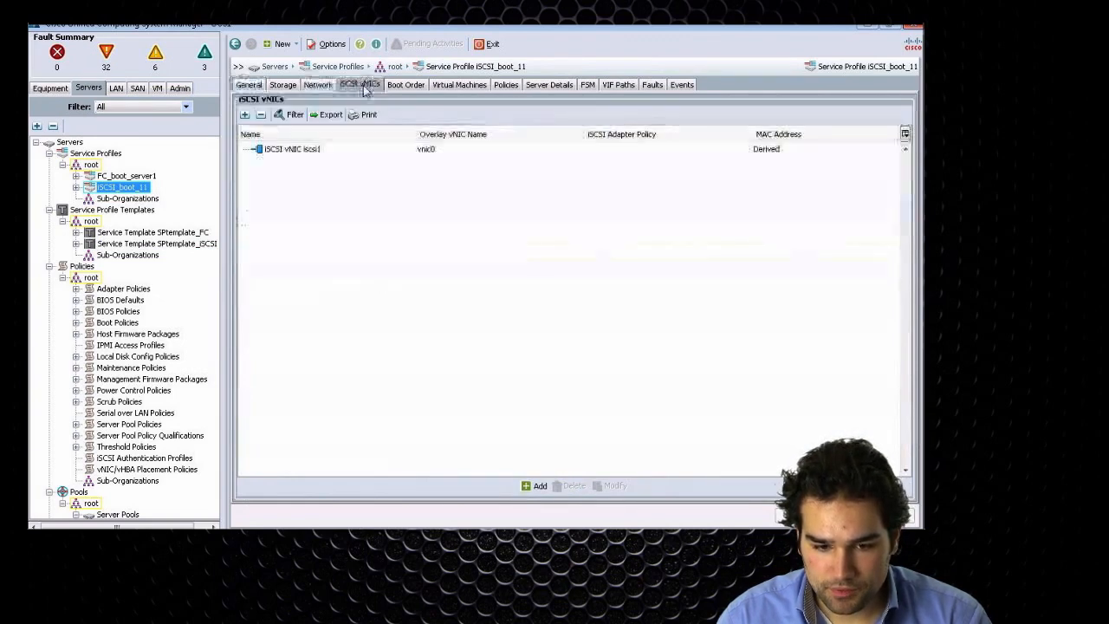
click(401, 86)
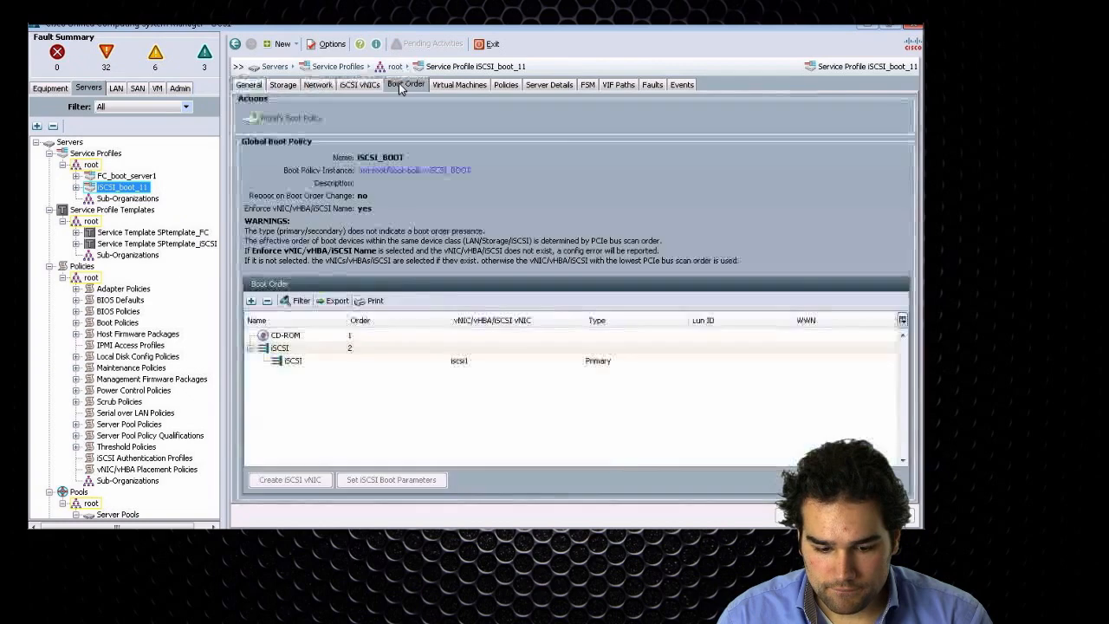
- Open the iSCSI boot parameters of the profile's primary iscsi1 boot entry and compare them with the IQN notes in the text editor
click(330, 362)
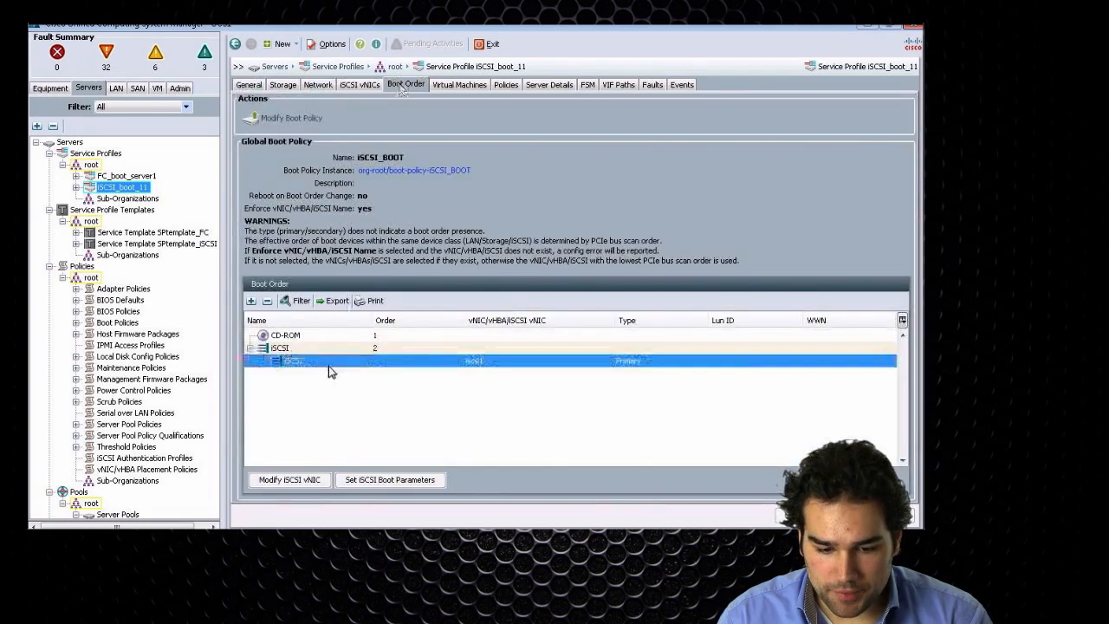
click(390, 480)
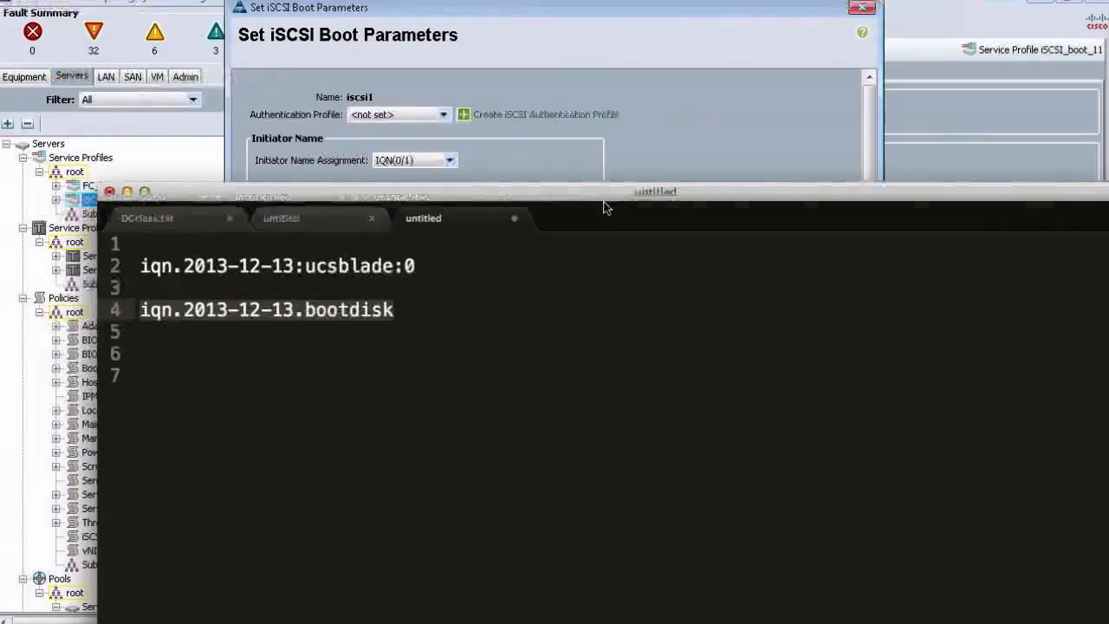
drag(605, 208, 678, 227)
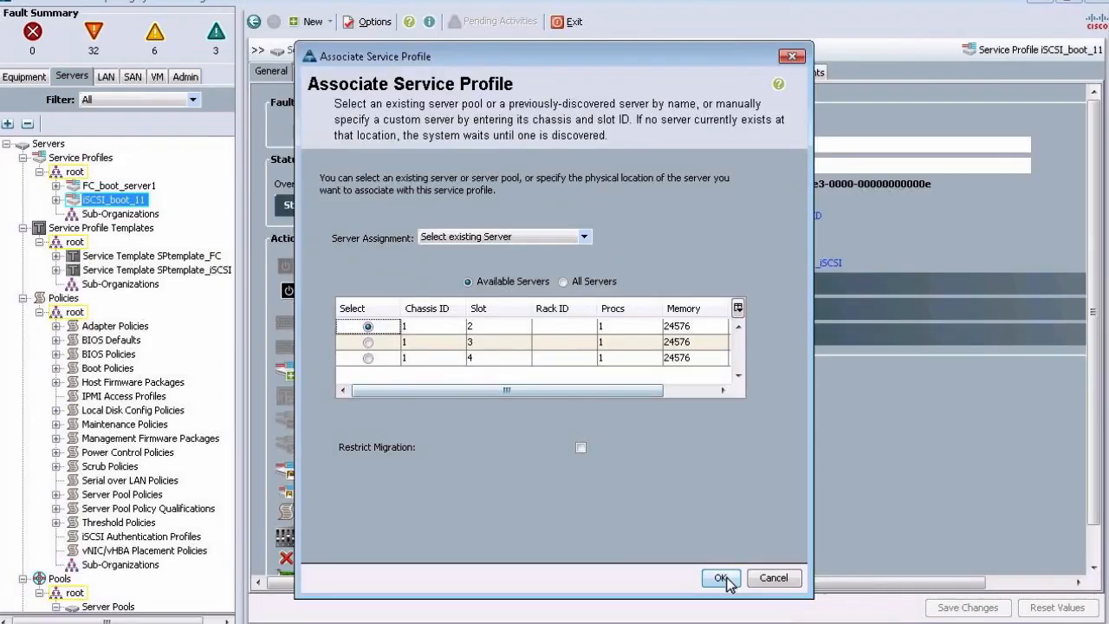
- Try to associate service profile iSCSI_boot_11 with the existing server in chassis 1, slot 2, and discard the uncommitted association
click(725, 582)
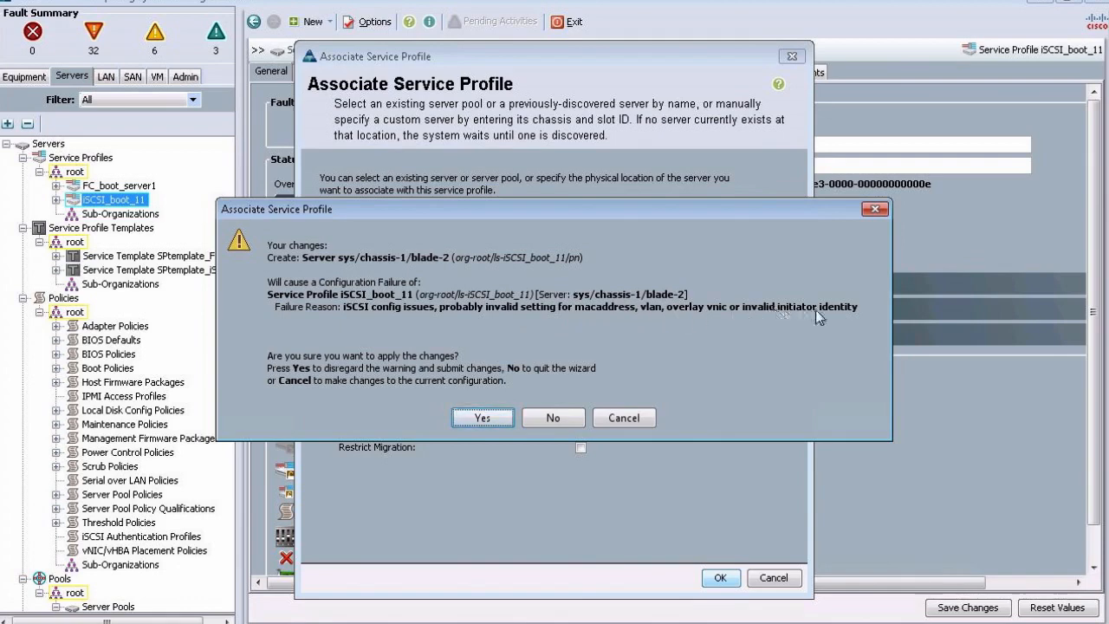
click(638, 418)
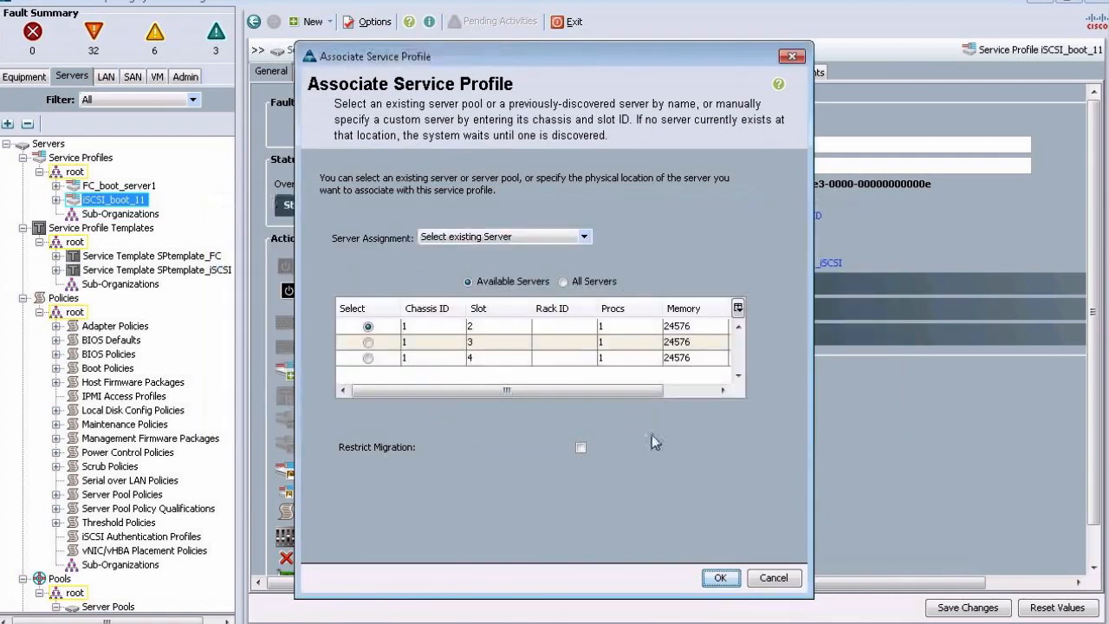
click(785, 580)
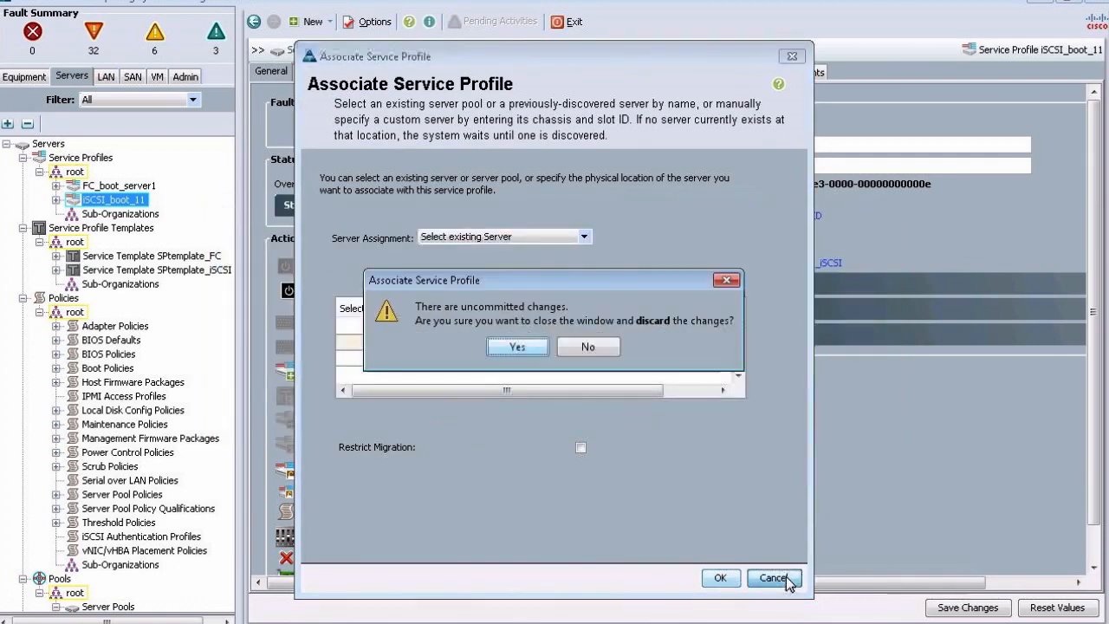
click(516, 349)
- Review the profile's iSCSI vNICs, network vNICs and boot order, including the iSCSI boot parameters of the primary iscsi1 entry
click(395, 73)
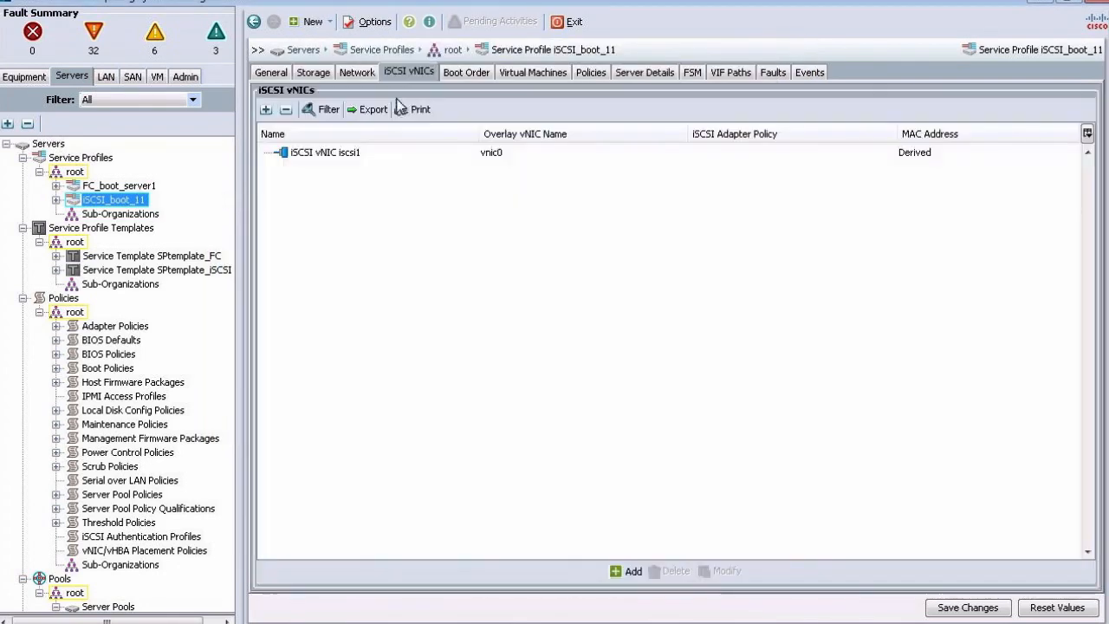
click(469, 153)
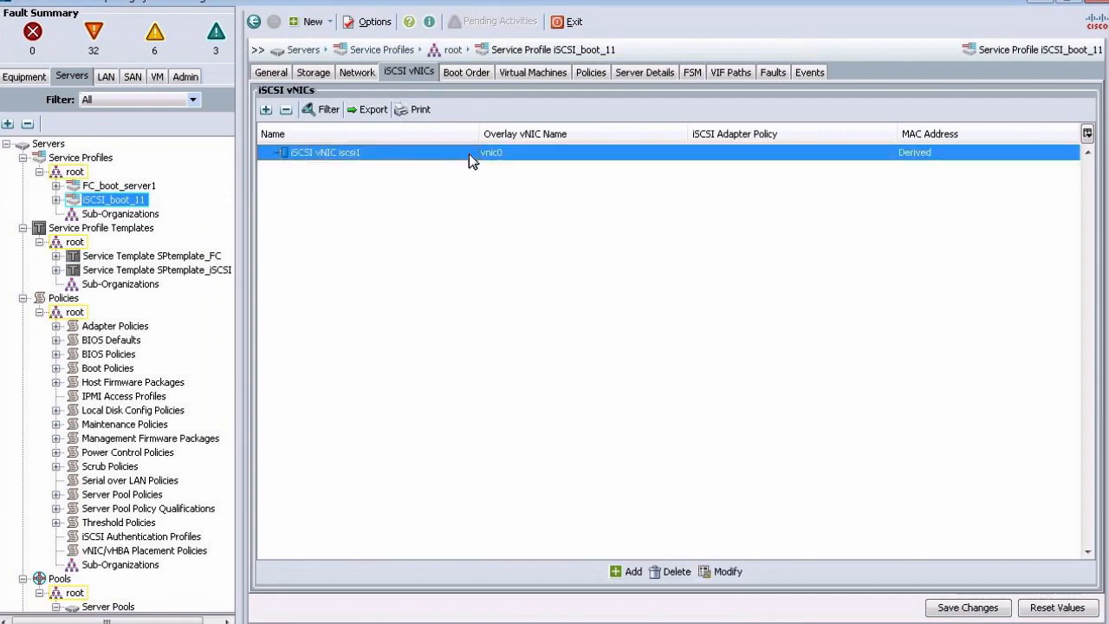
click(353, 75)
click(338, 274)
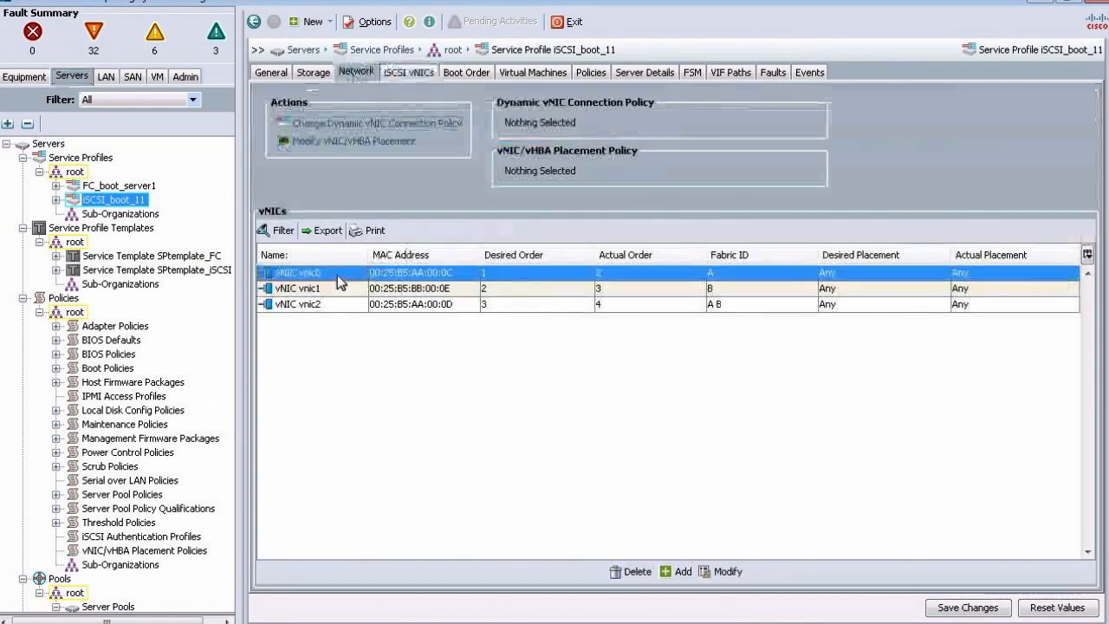
click(471, 73)
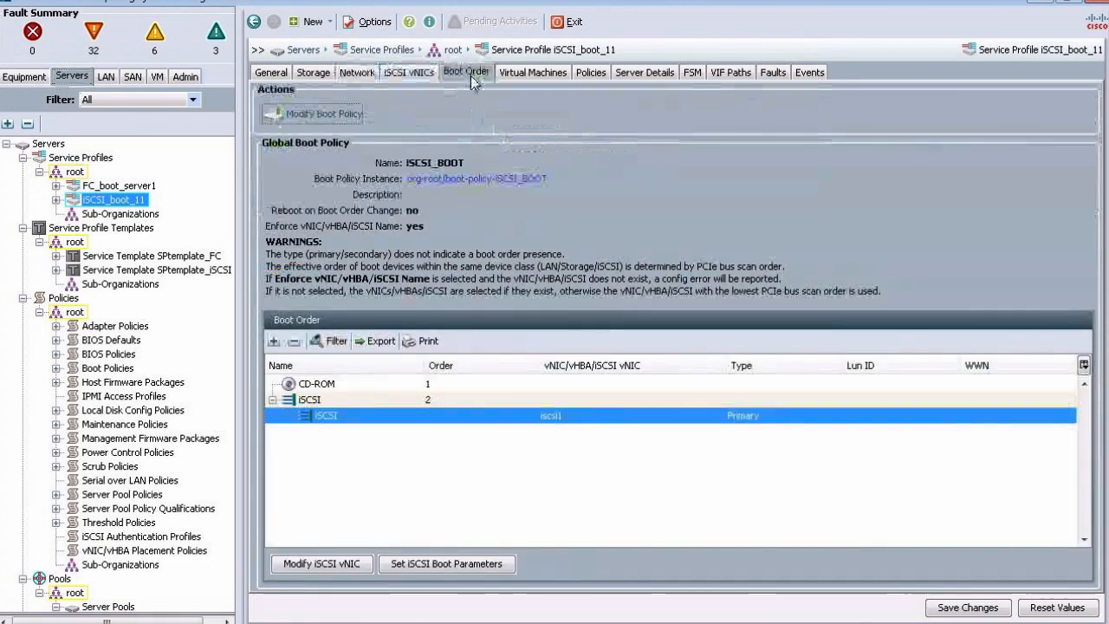
click(460, 564)
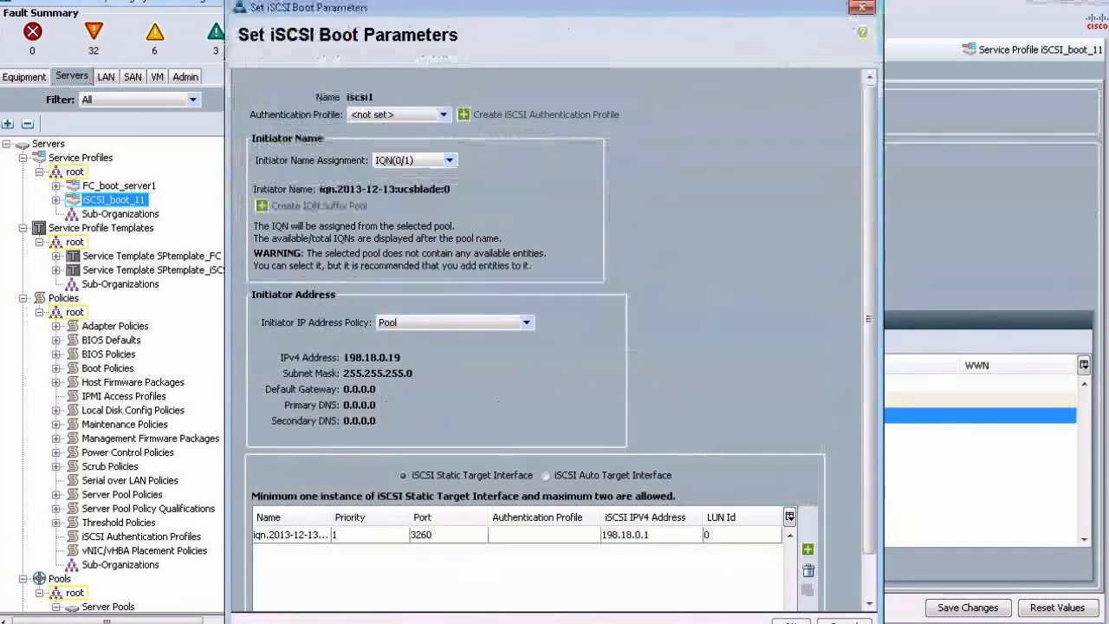
click(862, 8)
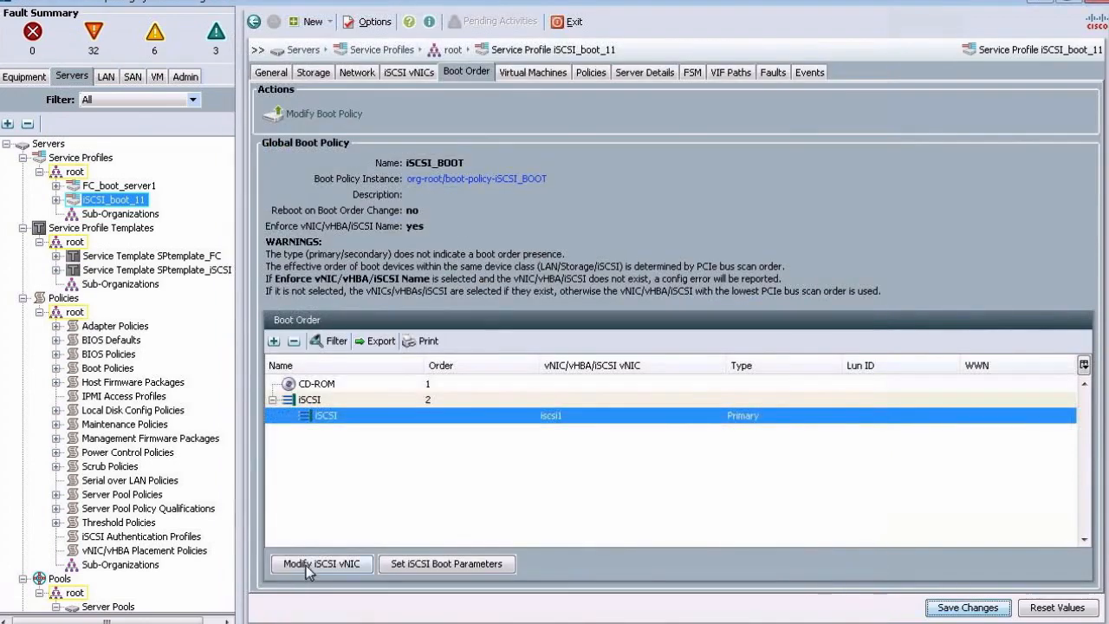
- Modify iSCSI vNIC iscsi1 in the boot order so its MAC address is assigned from the MAC_A pool
click(306, 566)
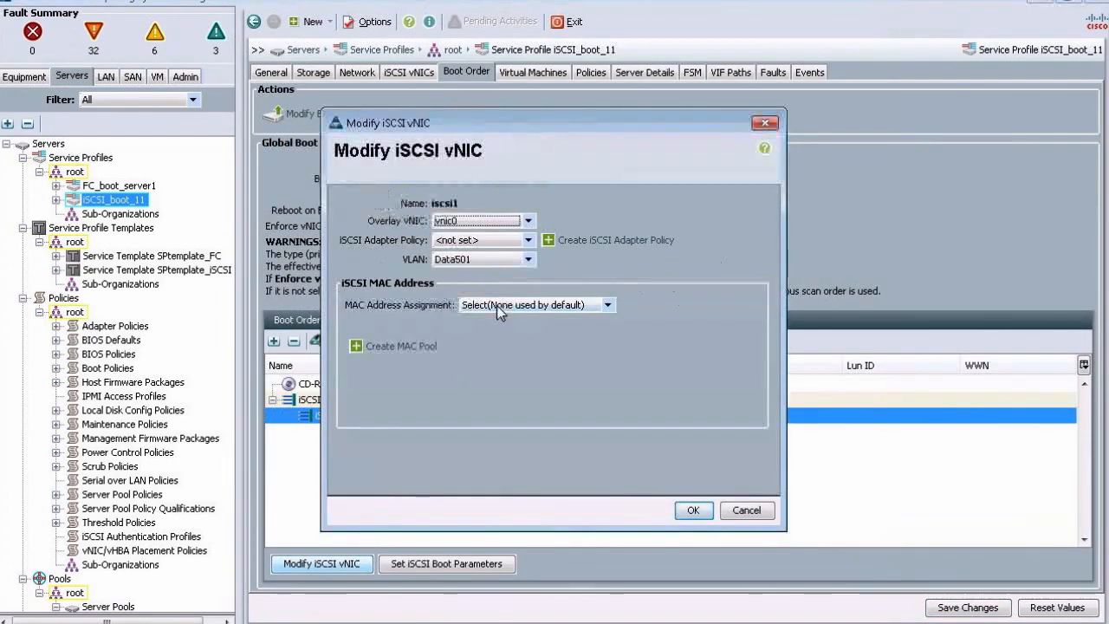
click(498, 305)
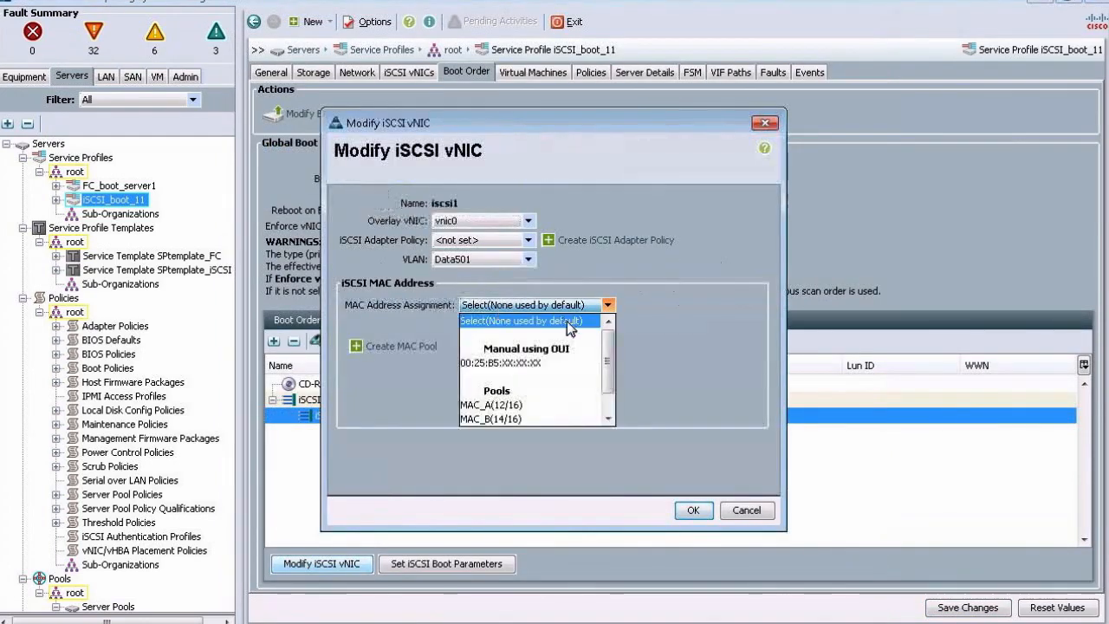
click(514, 414)
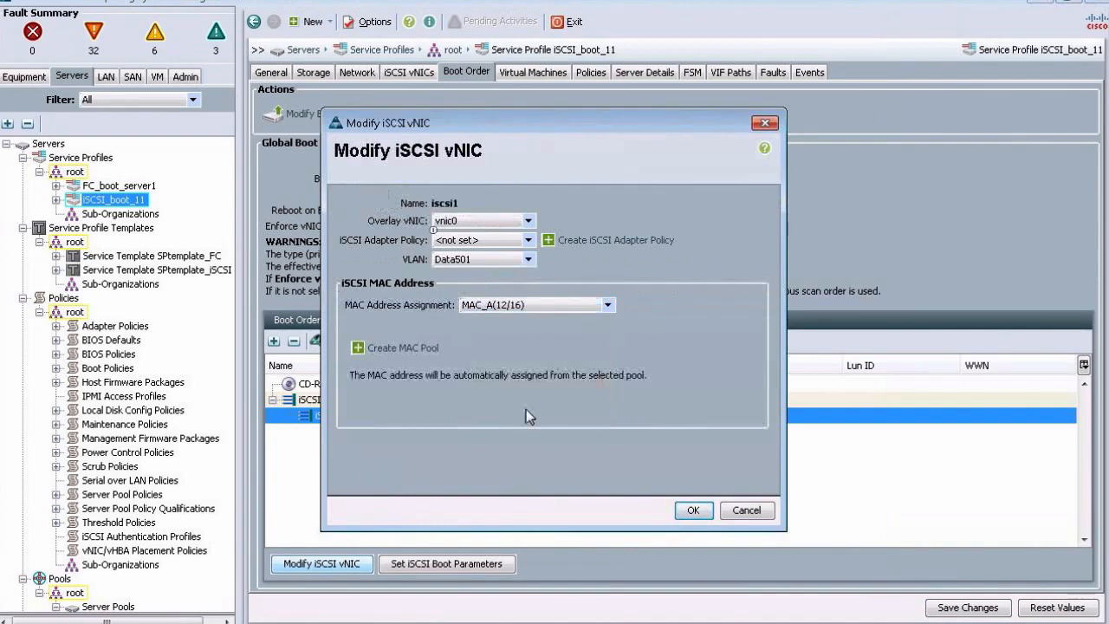
click(691, 511)
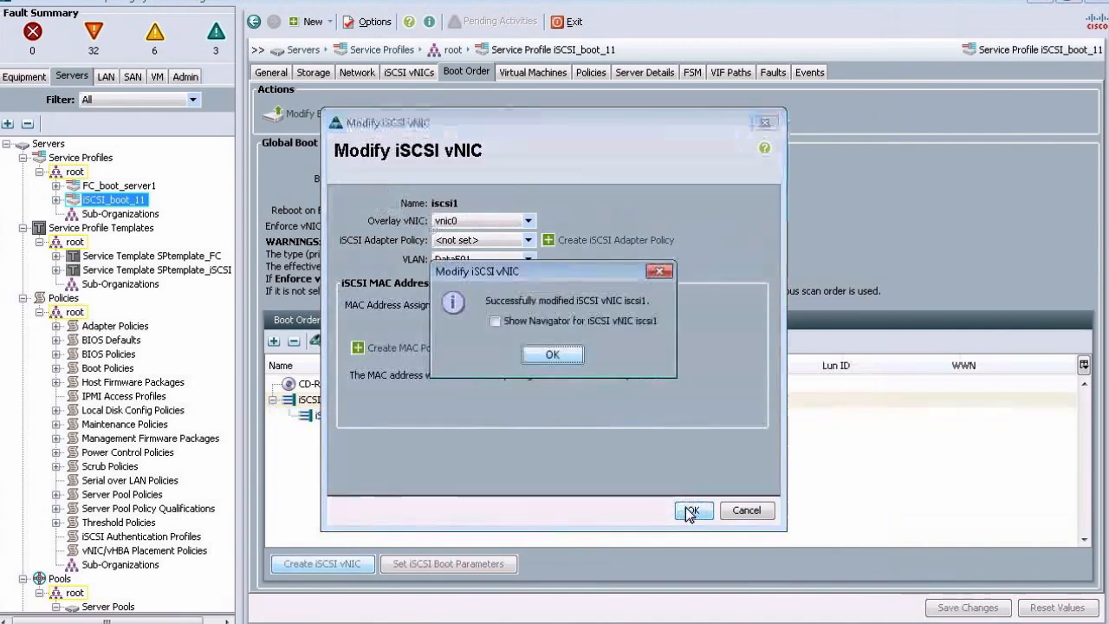
click(556, 354)
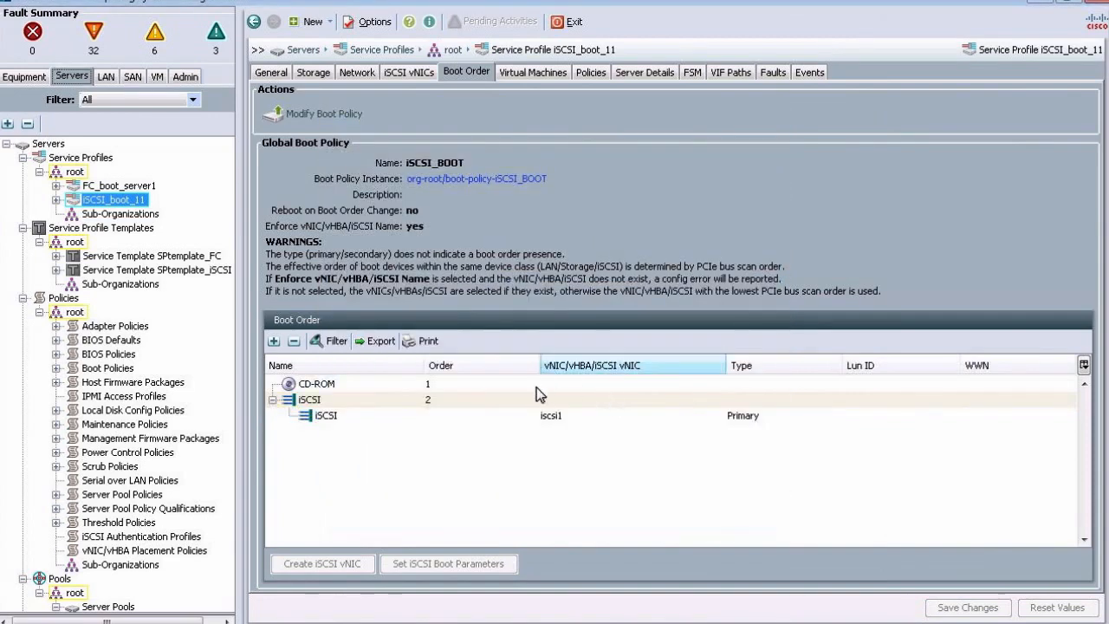
- Retry associating iSCSI_boot_11 with the available server in chassis 1, slot 2, and discard the changes again
click(270, 73)
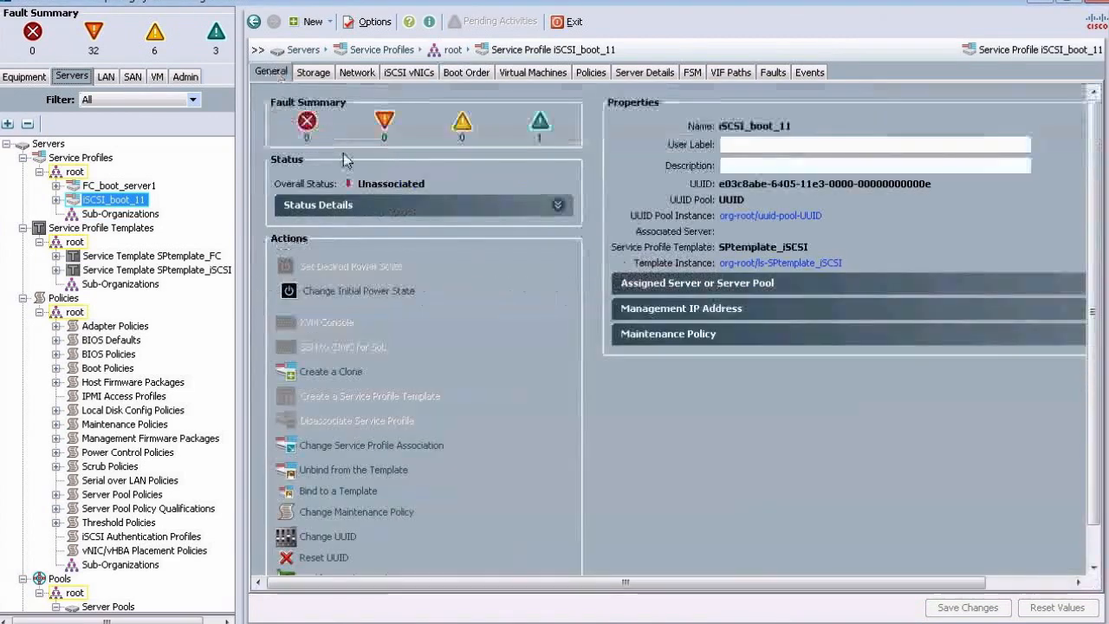
click(398, 447)
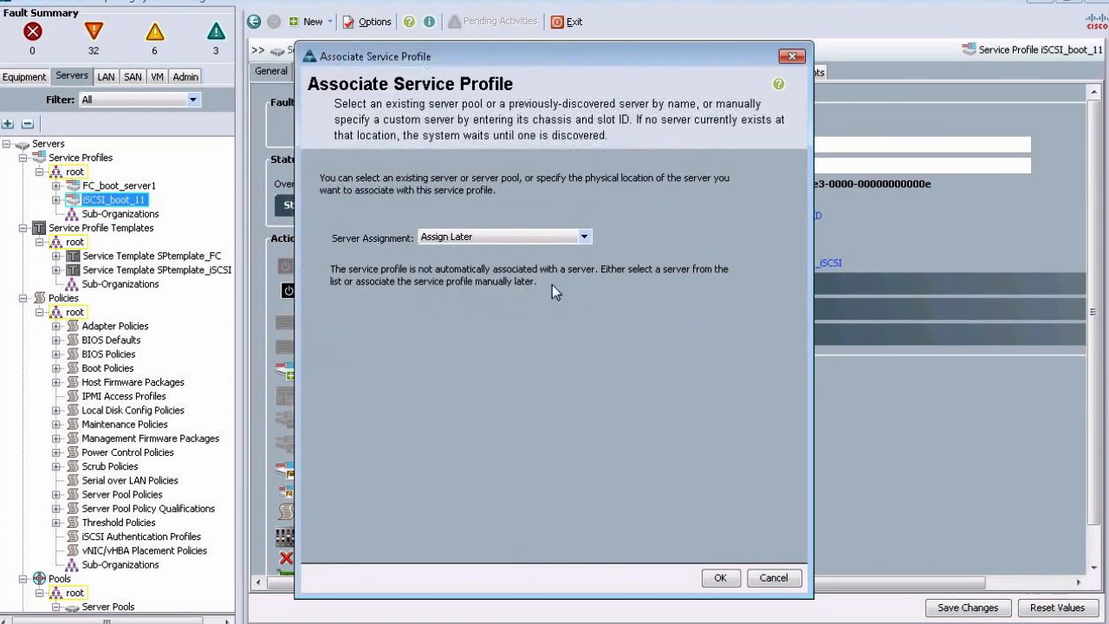
click(502, 238)
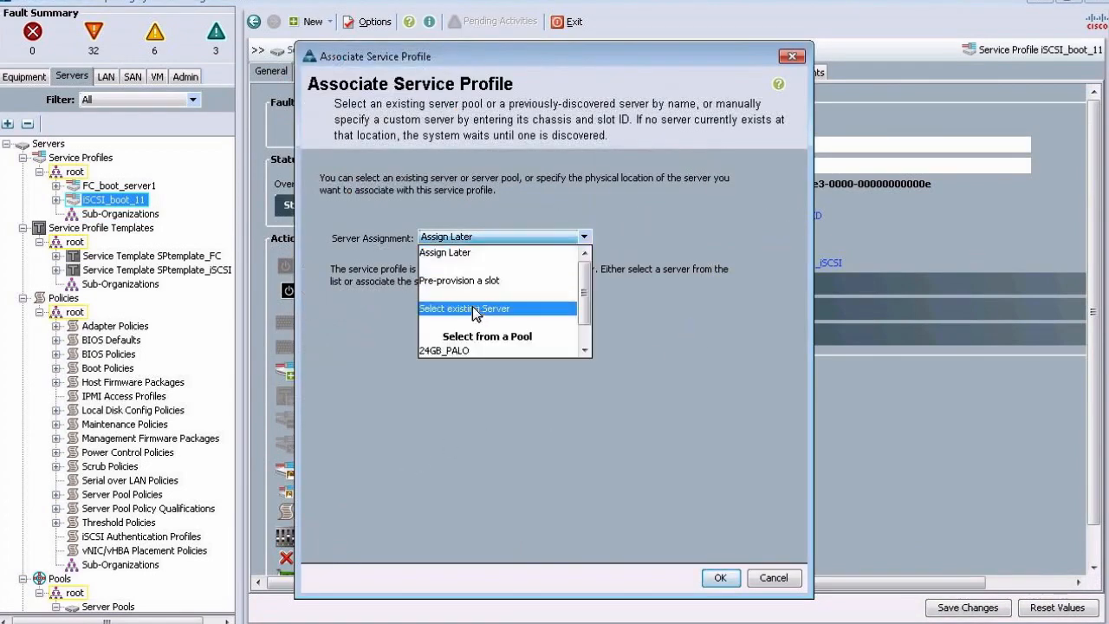
click(479, 308)
click(368, 328)
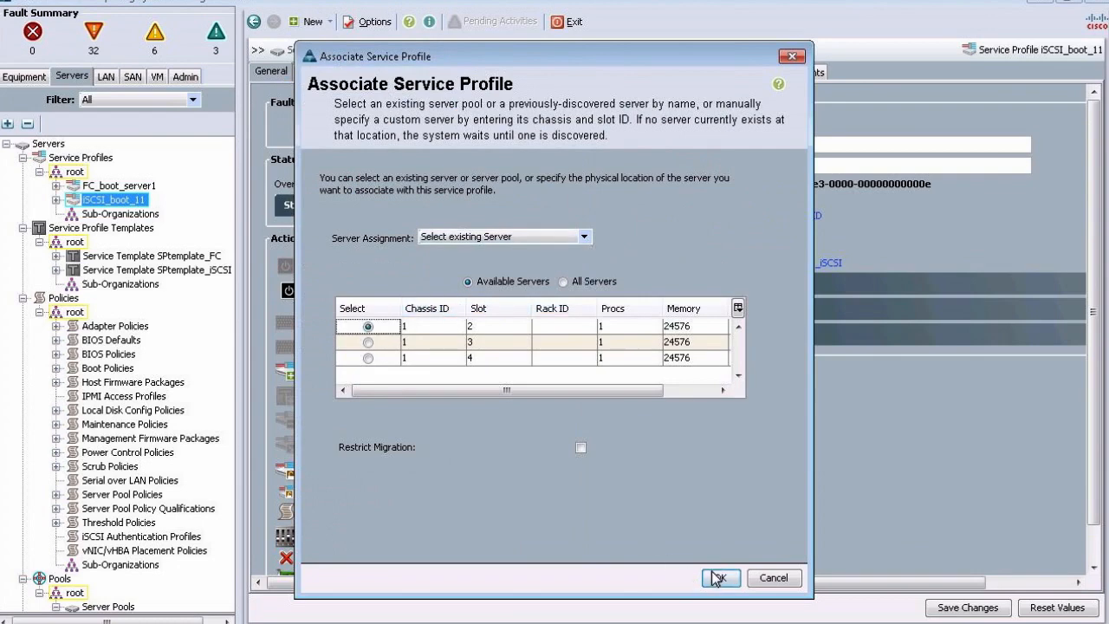
click(718, 578)
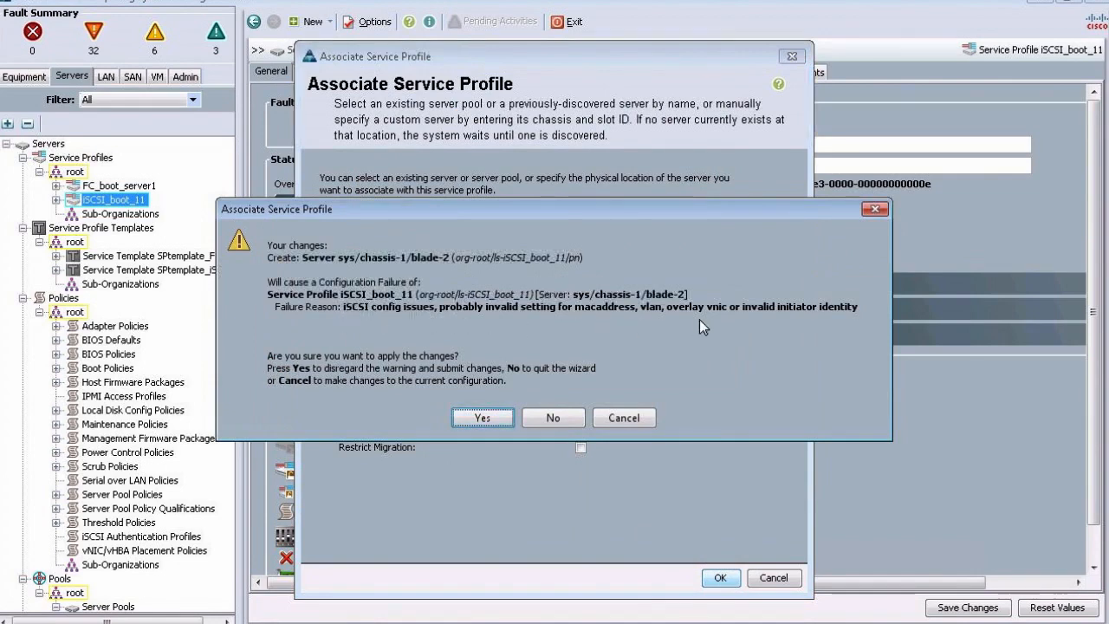
click(638, 417)
click(774, 578)
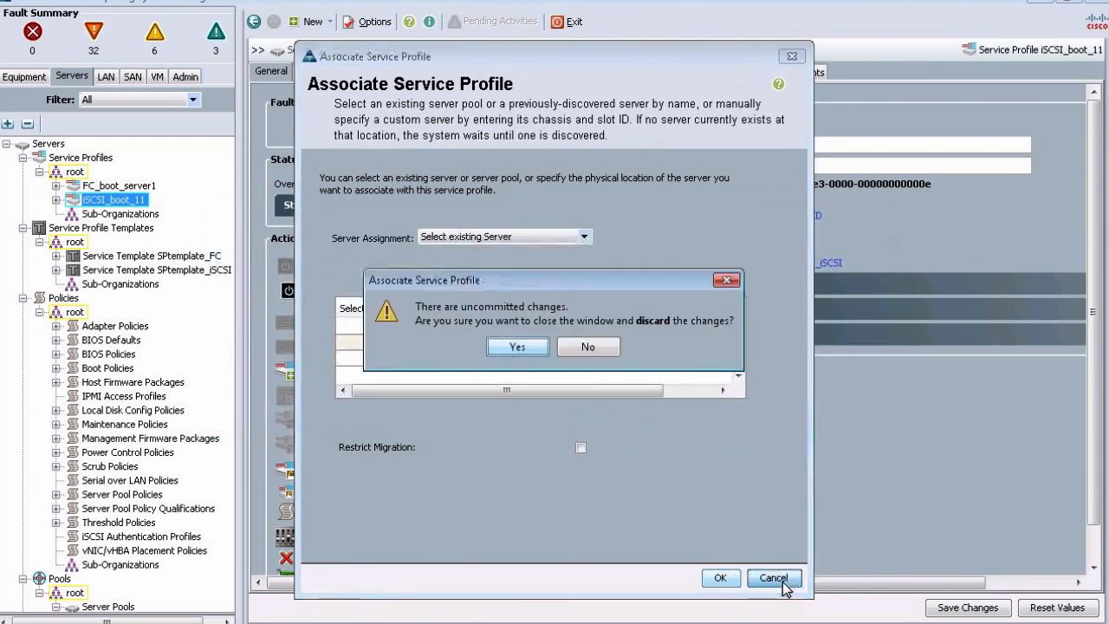
click(518, 347)
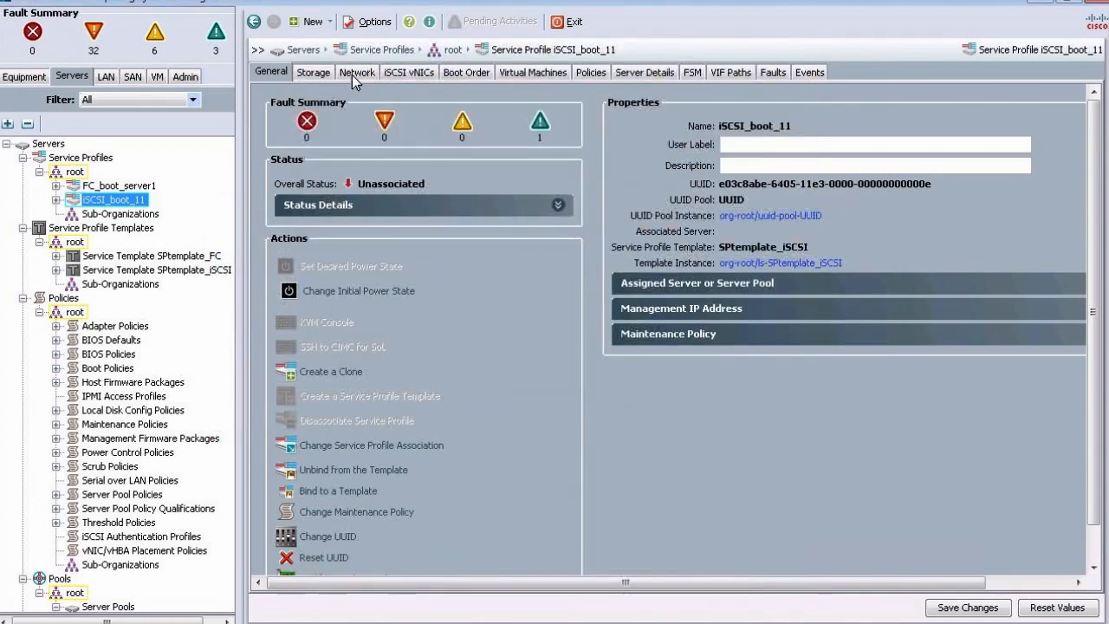
- Compare the profile's iSCSI vNICs with its network vNICs, and examine the VLAN options in the iscsi1 vNIC's properties
click(403, 74)
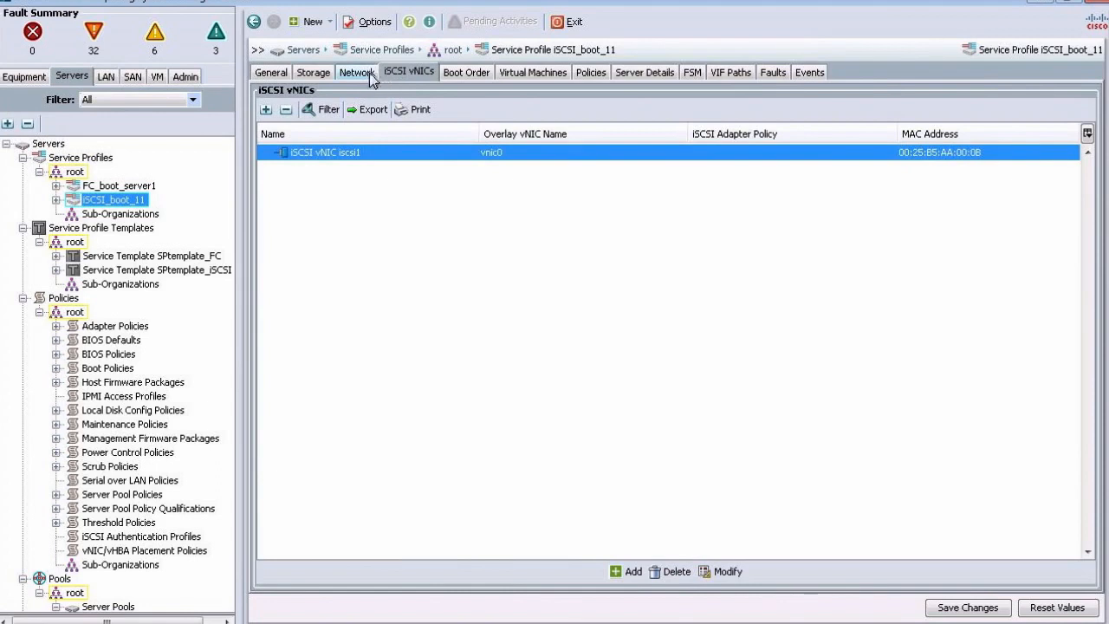
click(370, 74)
click(350, 273)
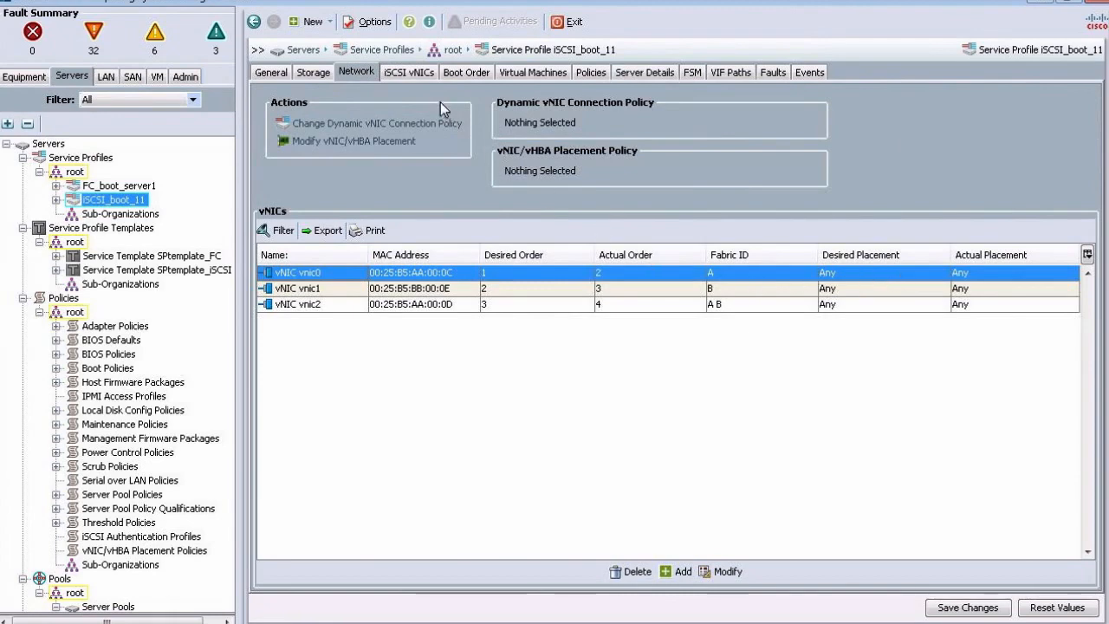
click(395, 72)
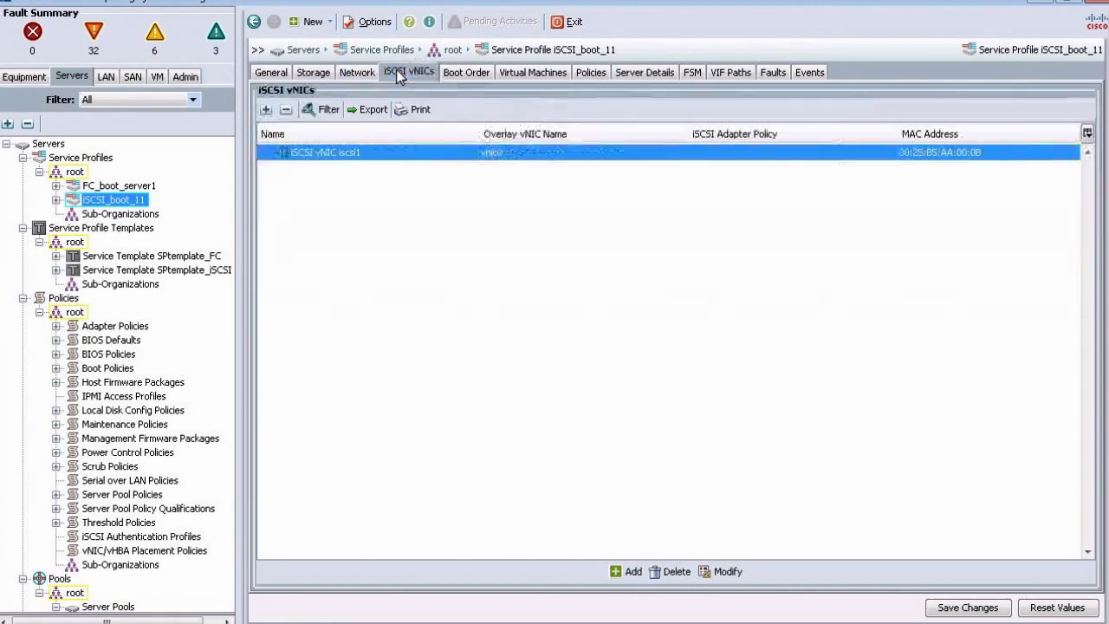
double_click(422, 156)
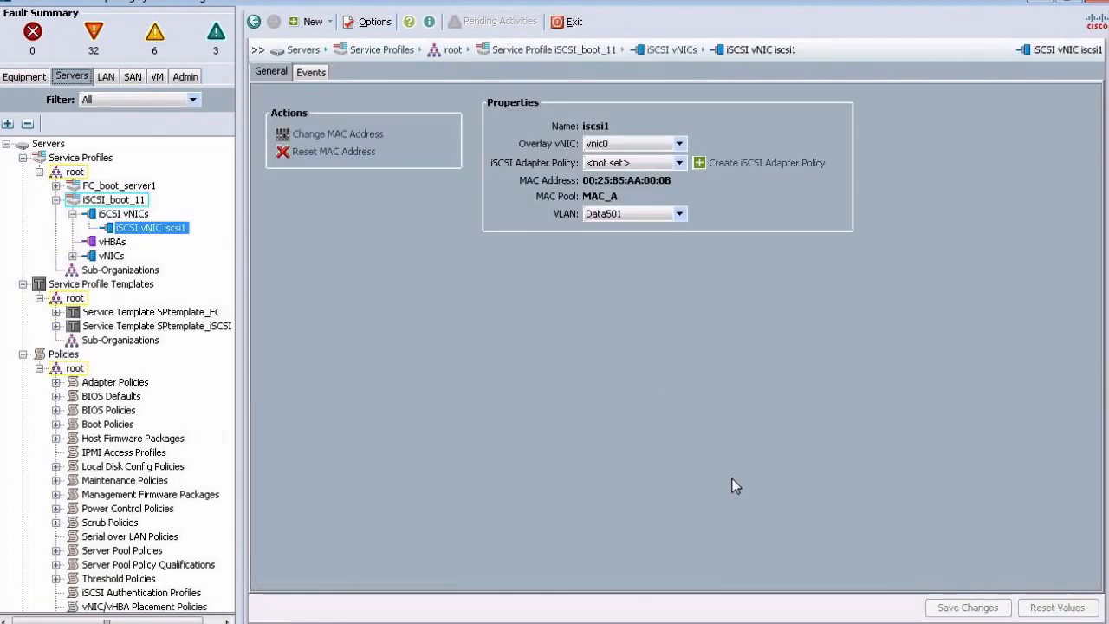
click(604, 215)
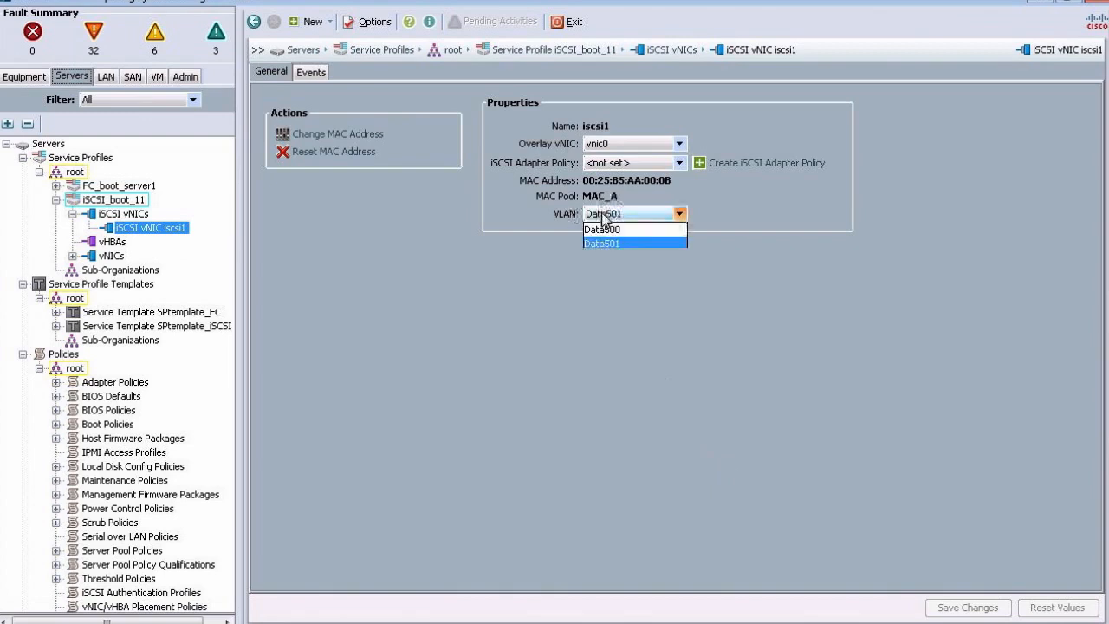
click(610, 245)
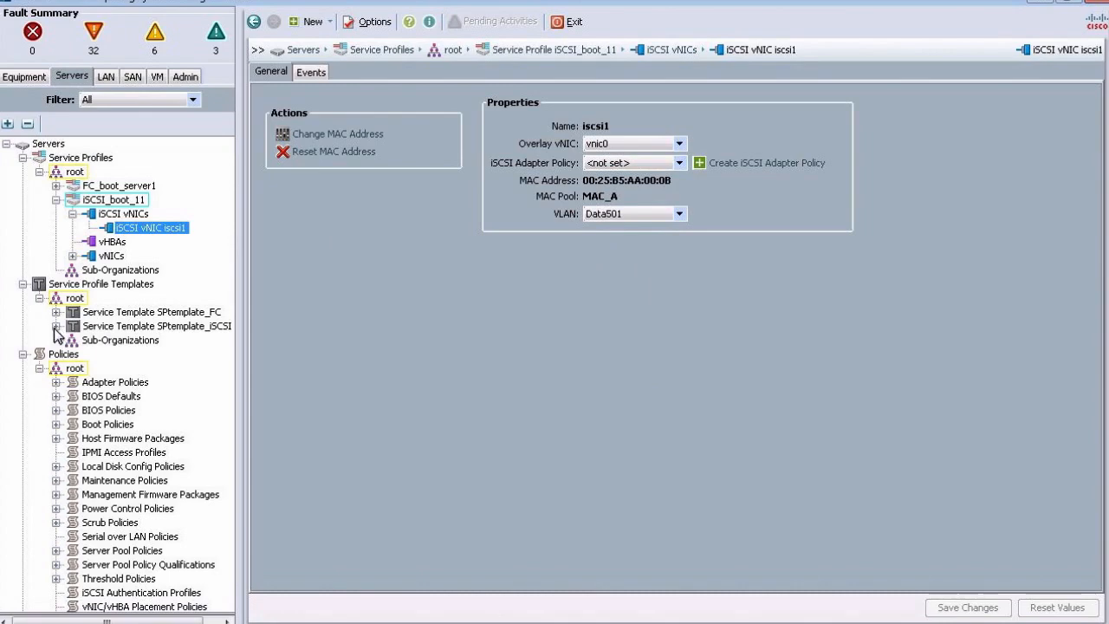
- Set Data501 as the native VLAN in the DataA vNIC template and return to the iscsi1 vNIC's properties
click(106, 77)
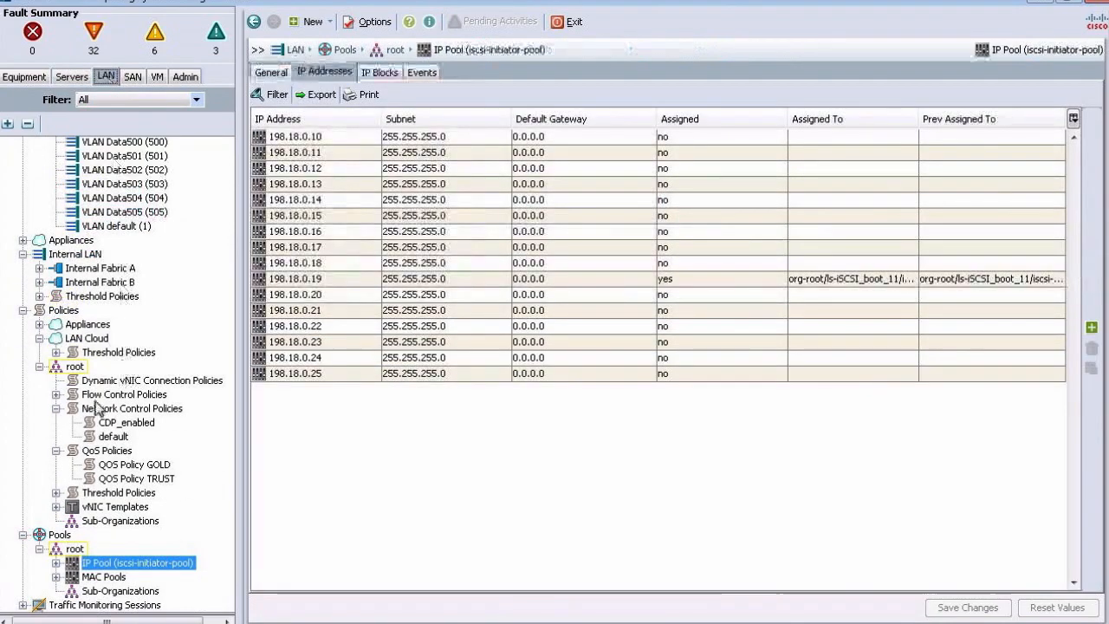
click(56, 507)
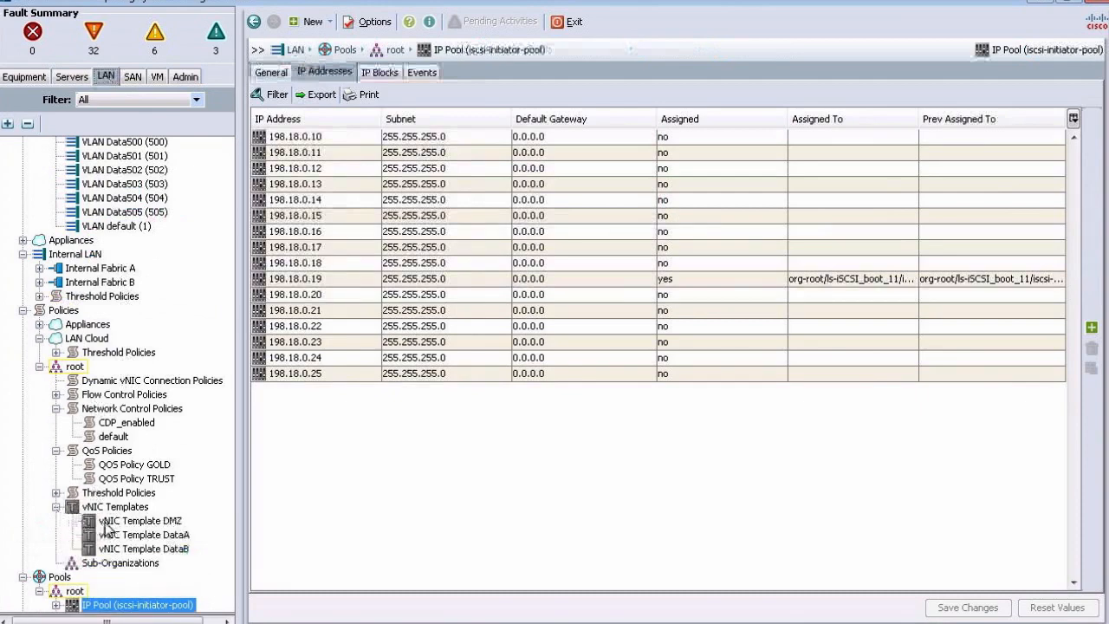
click(130, 534)
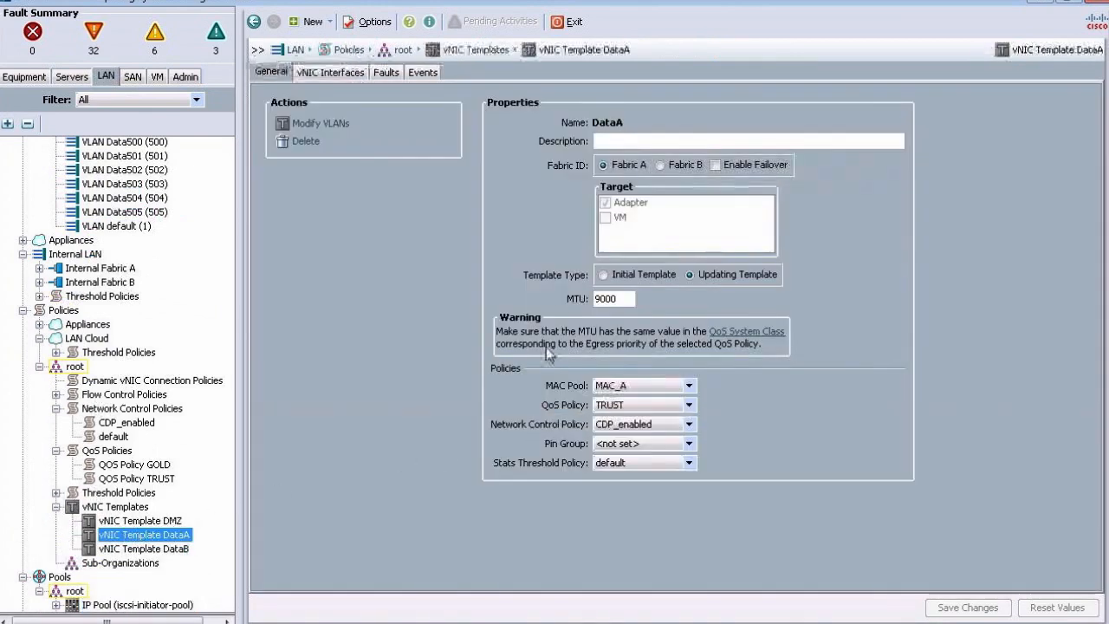
click(329, 124)
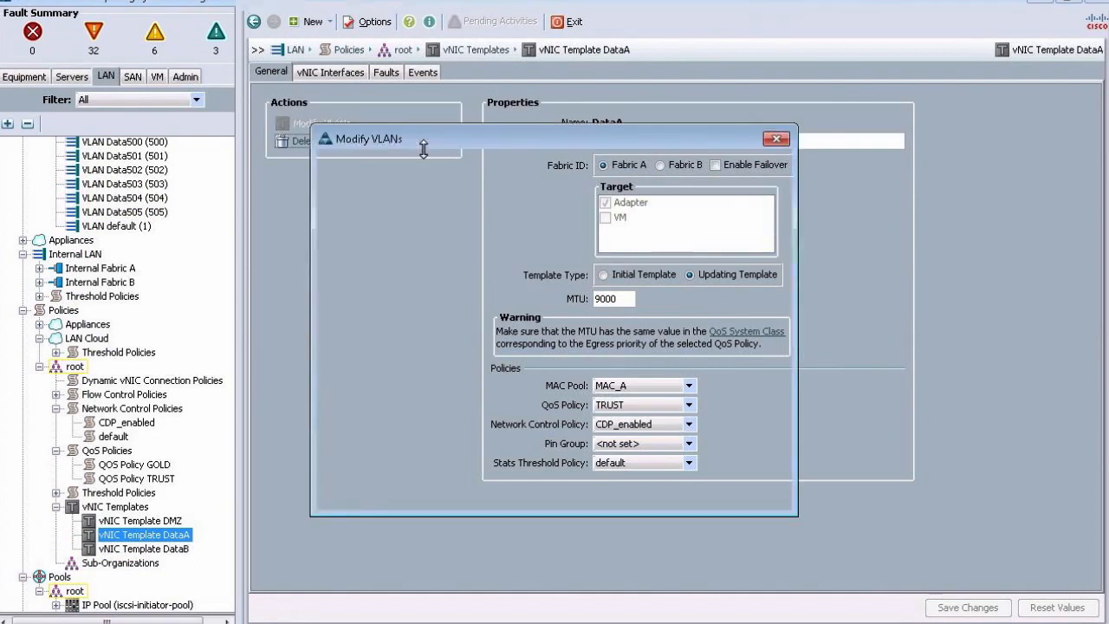
click(683, 378)
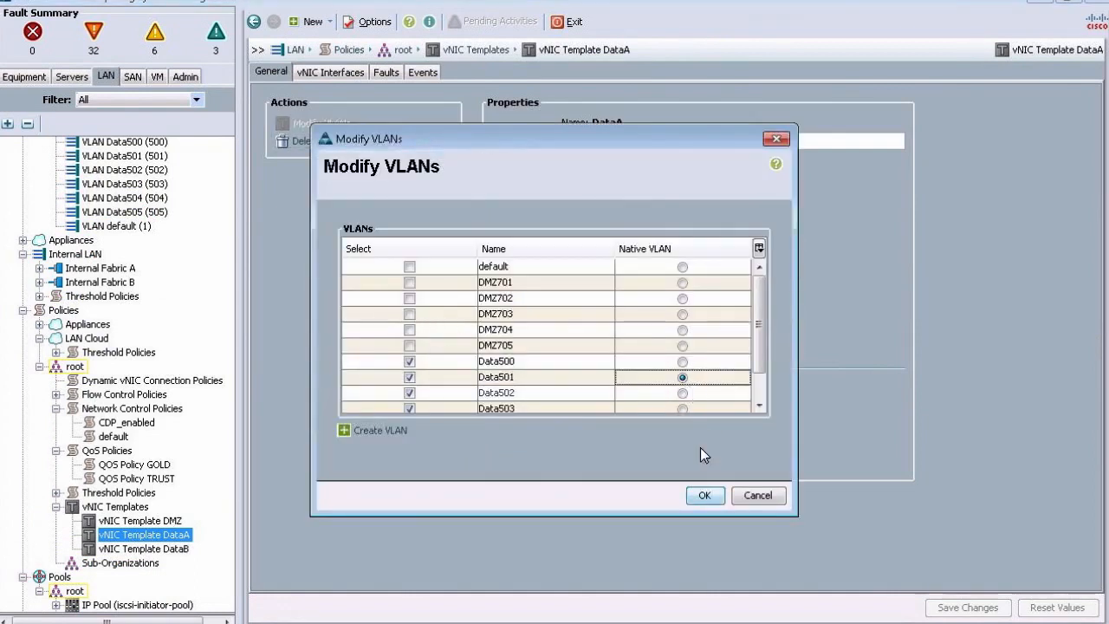
click(704, 495)
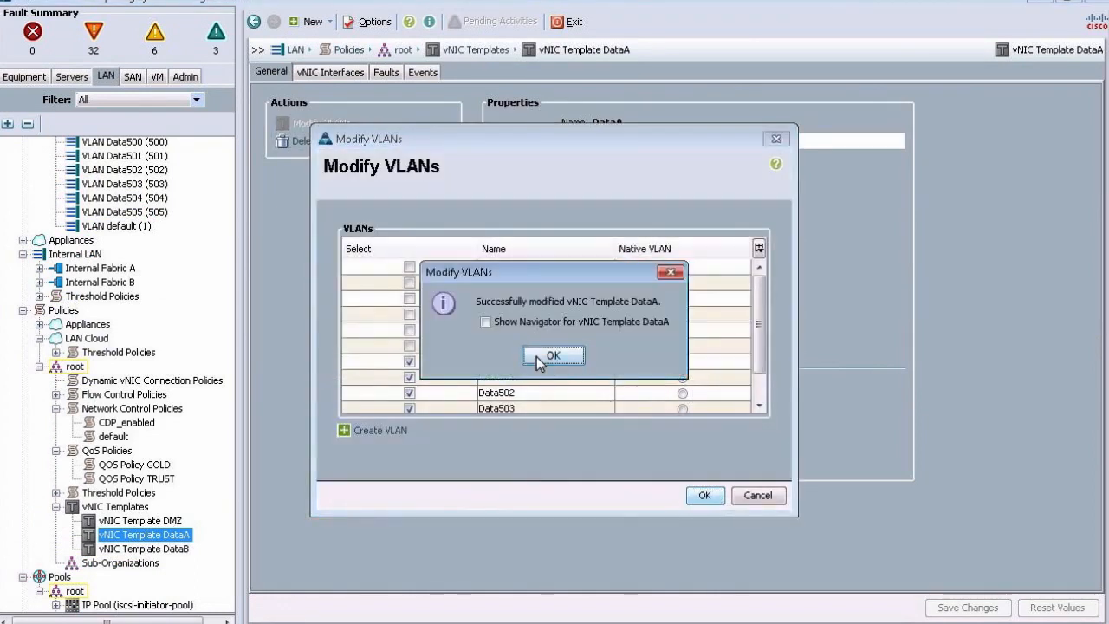
click(551, 355)
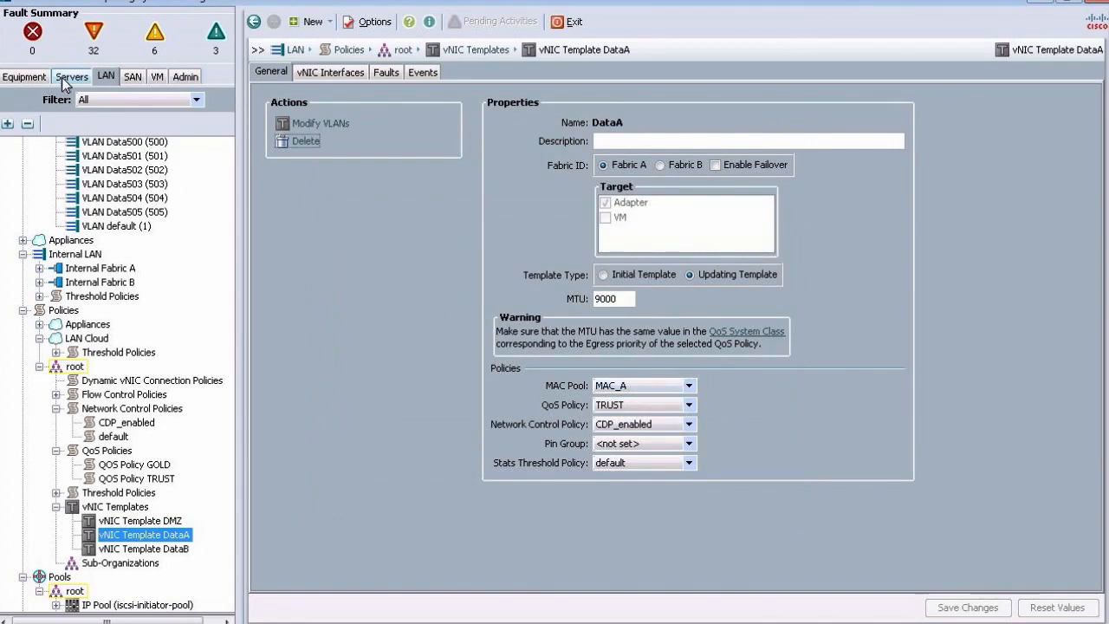
click(71, 77)
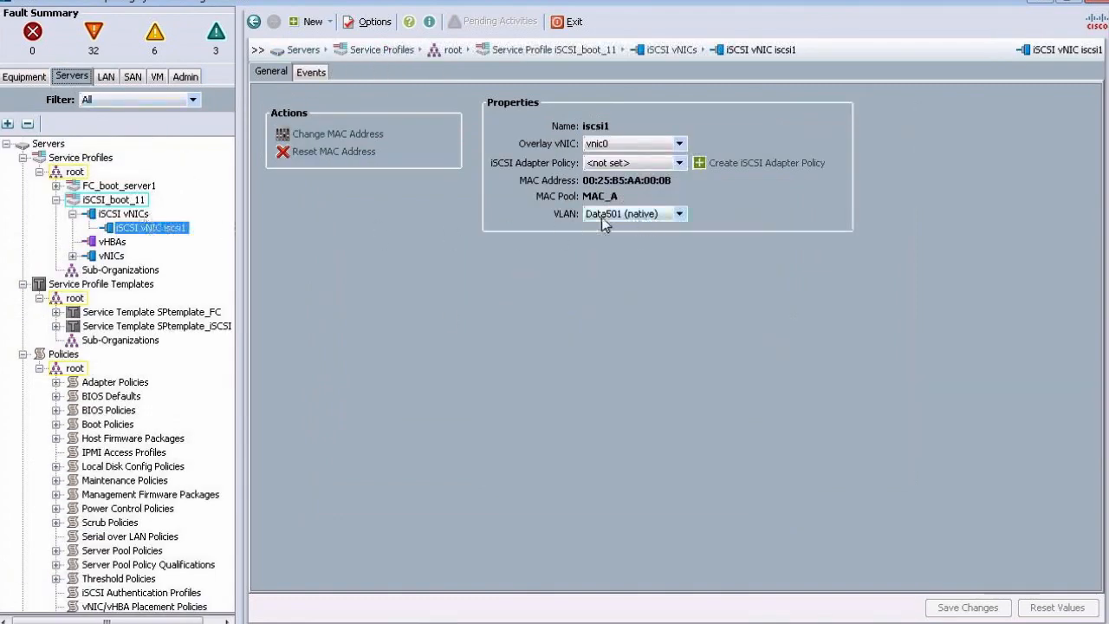
- Try again to associate service profile iSCSI_boot_11 with the available server in chassis 1, slot 2, and cancel the assignment
click(121, 202)
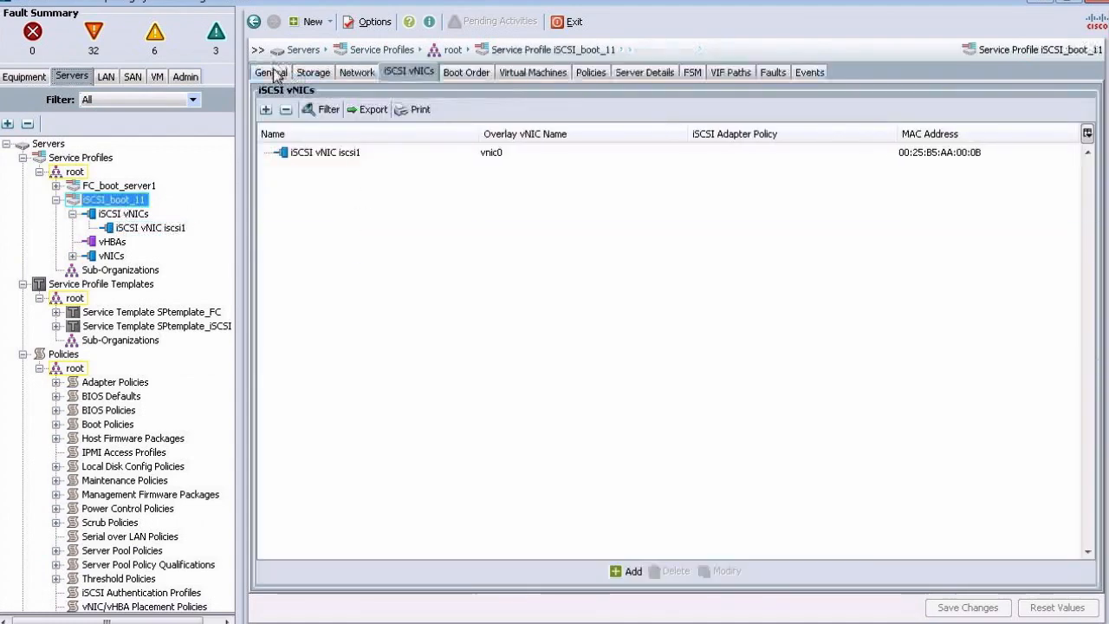
click(276, 72)
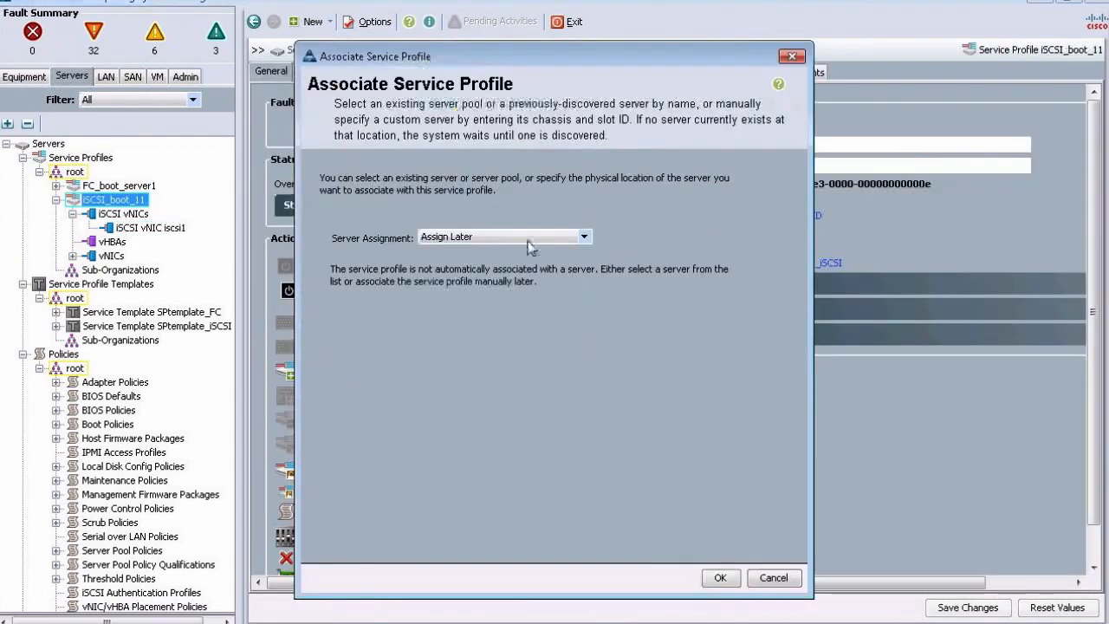
click(494, 236)
click(491, 309)
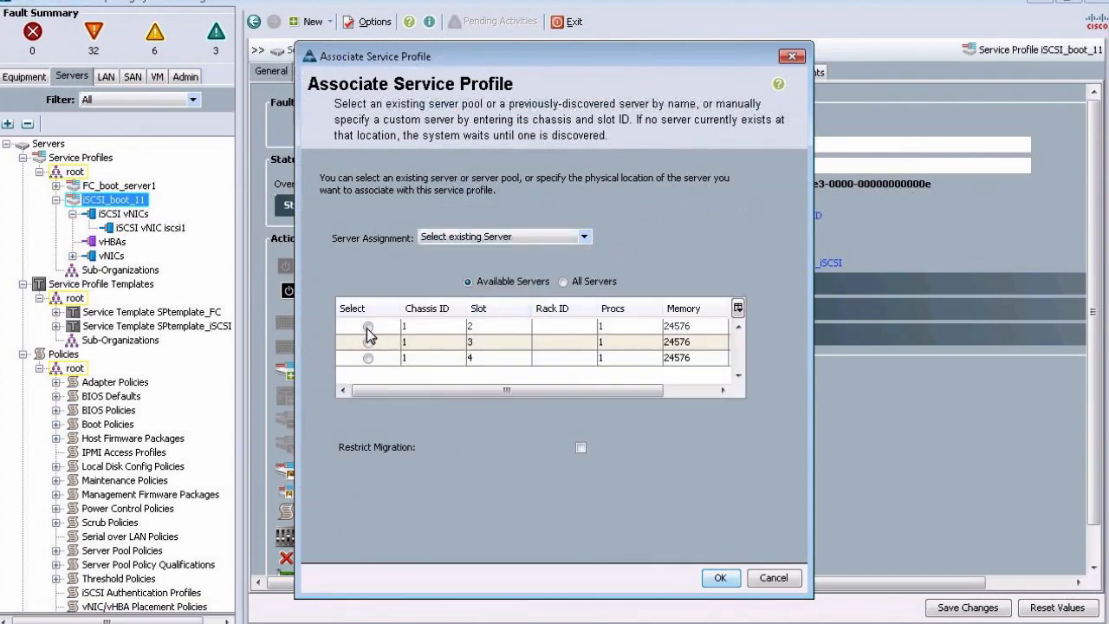
click(368, 326)
click(722, 577)
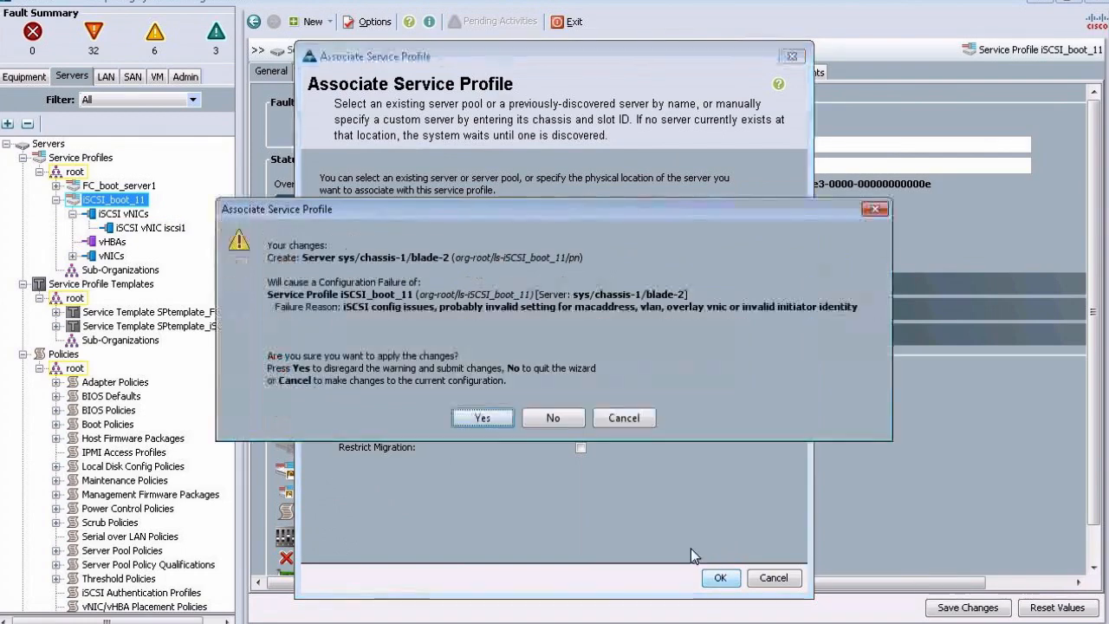
click(641, 418)
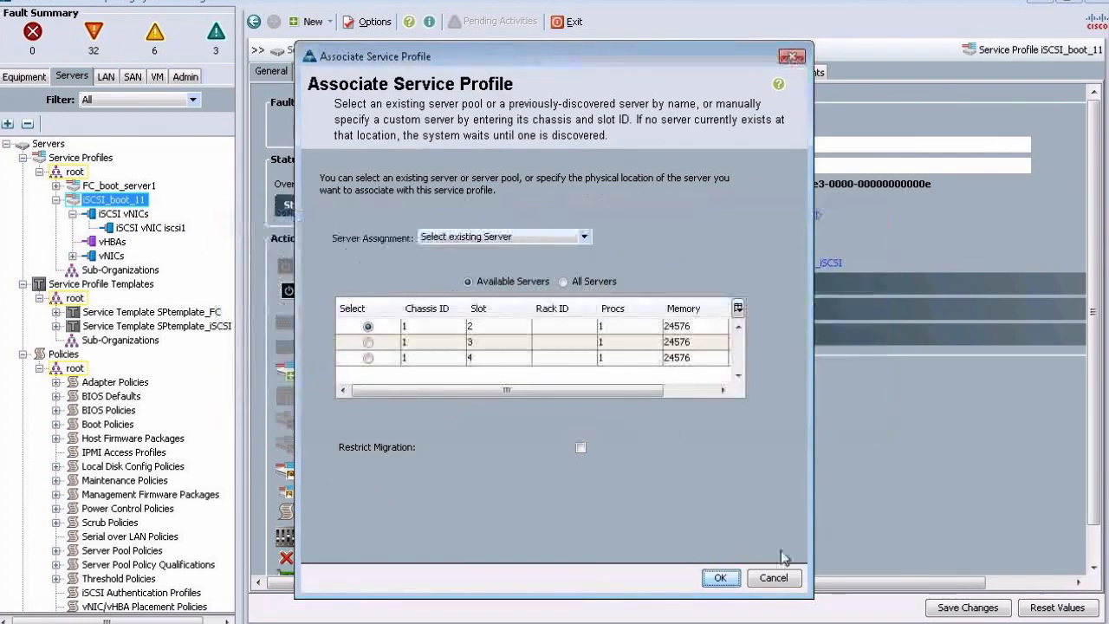
click(774, 577)
click(517, 347)
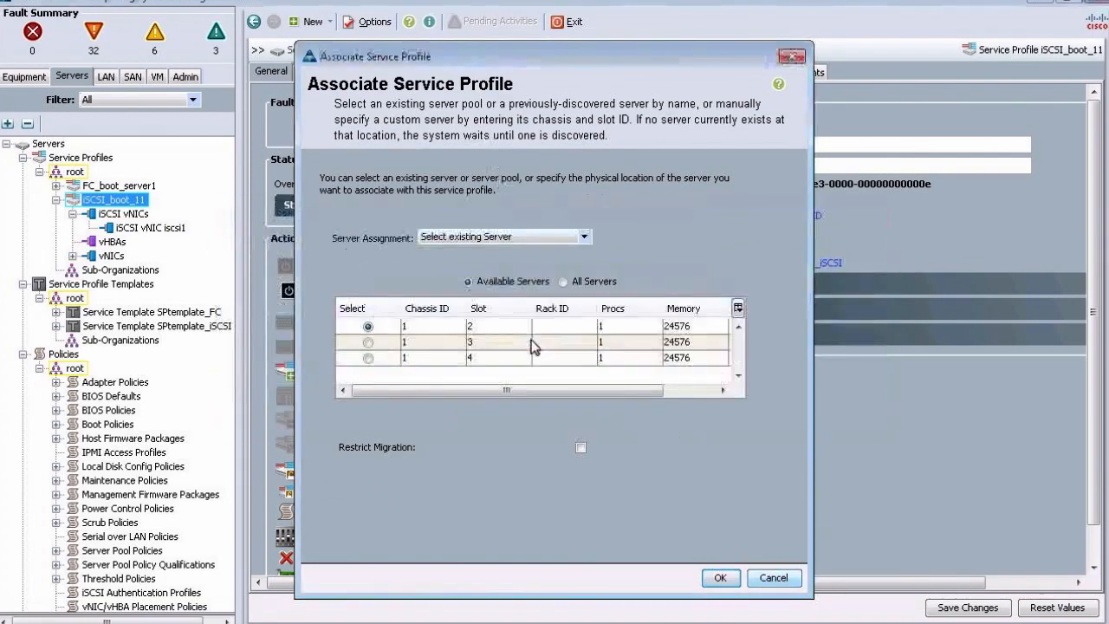
- Modify iSCSI vNIC iscsi1 to use no MAC address assignment (None used by default) and VLAN Data501 (native), and save the changes
click(407, 75)
click(386, 153)
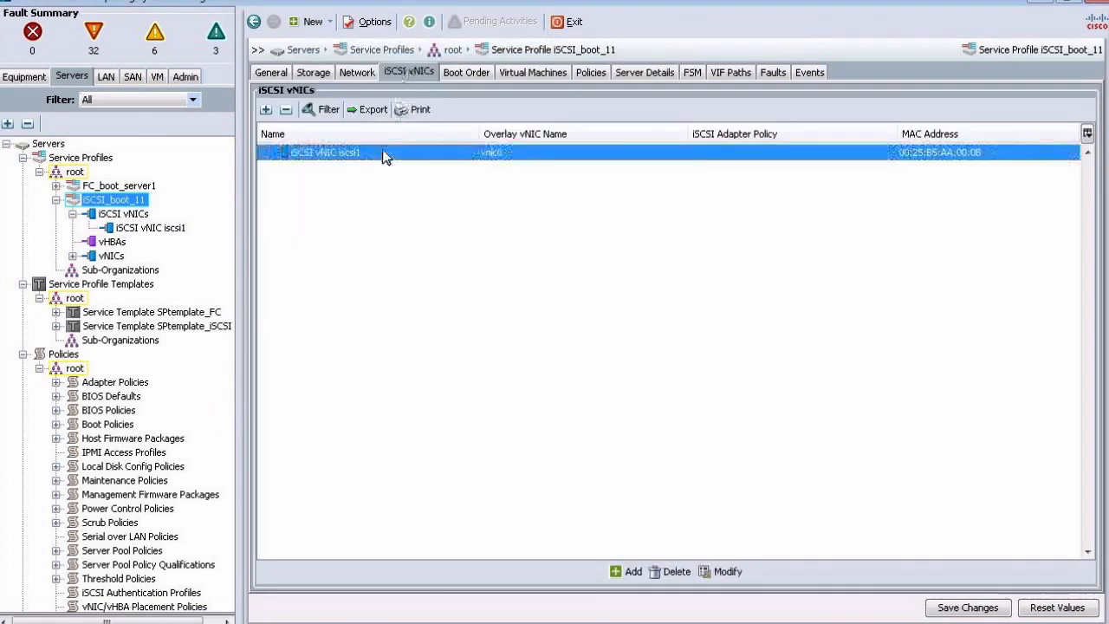
click(724, 572)
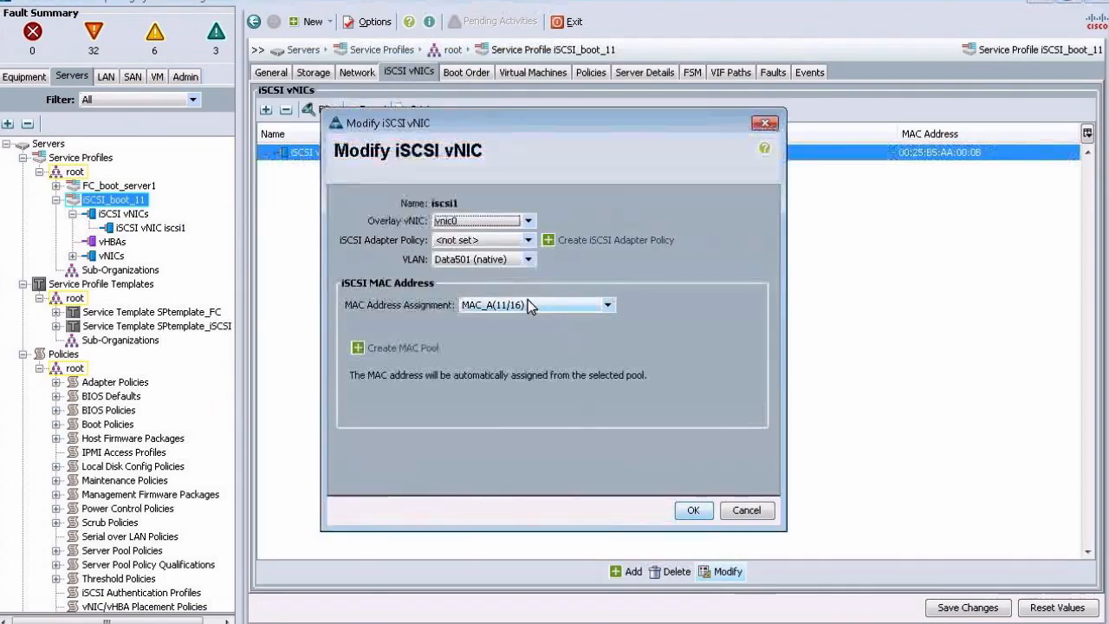
click(528, 304)
scroll(530, 330, up, 2)
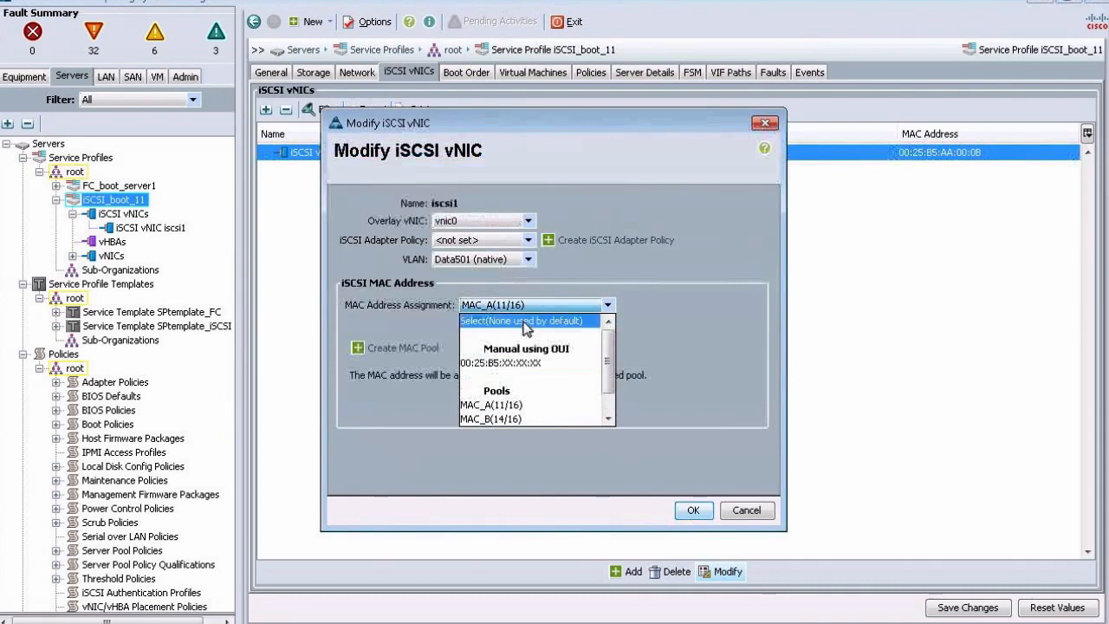
click(534, 322)
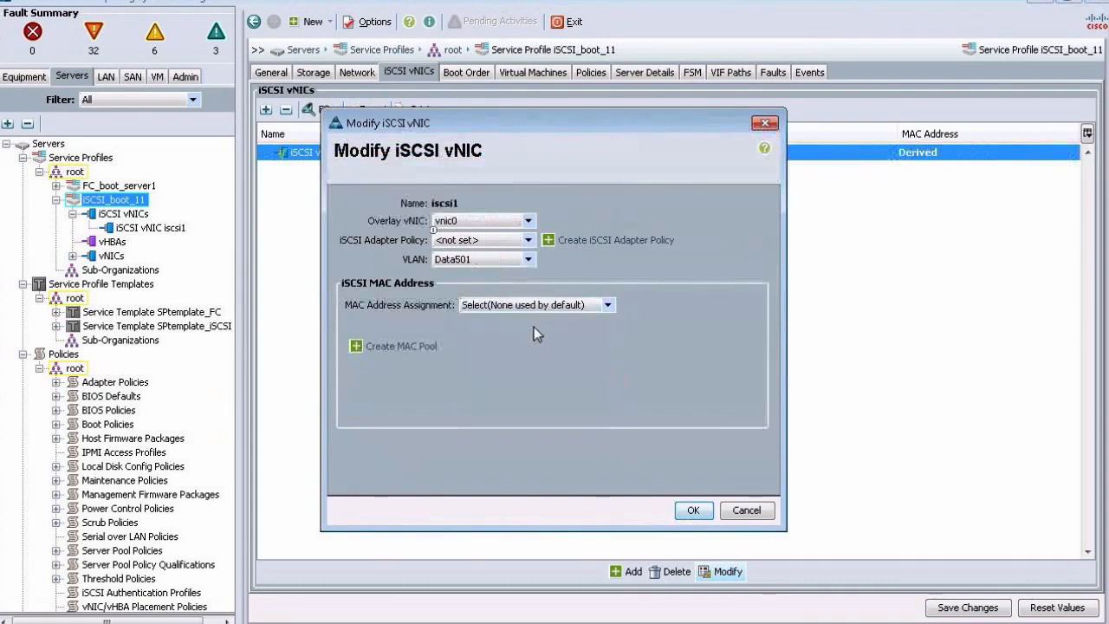
click(458, 258)
click(466, 277)
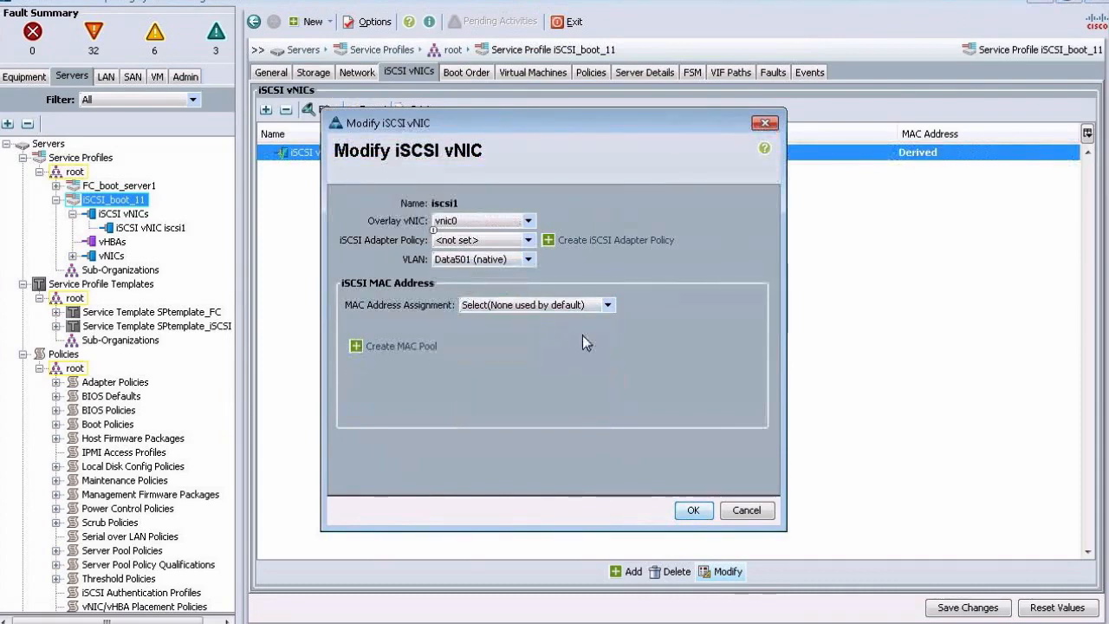
click(693, 509)
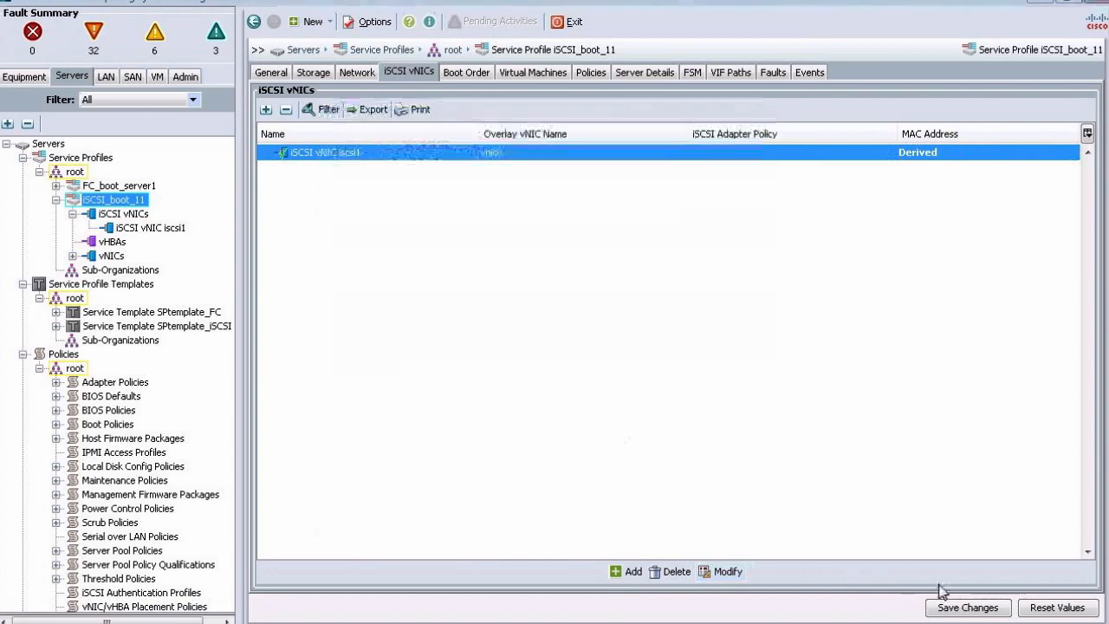
click(959, 607)
click(565, 347)
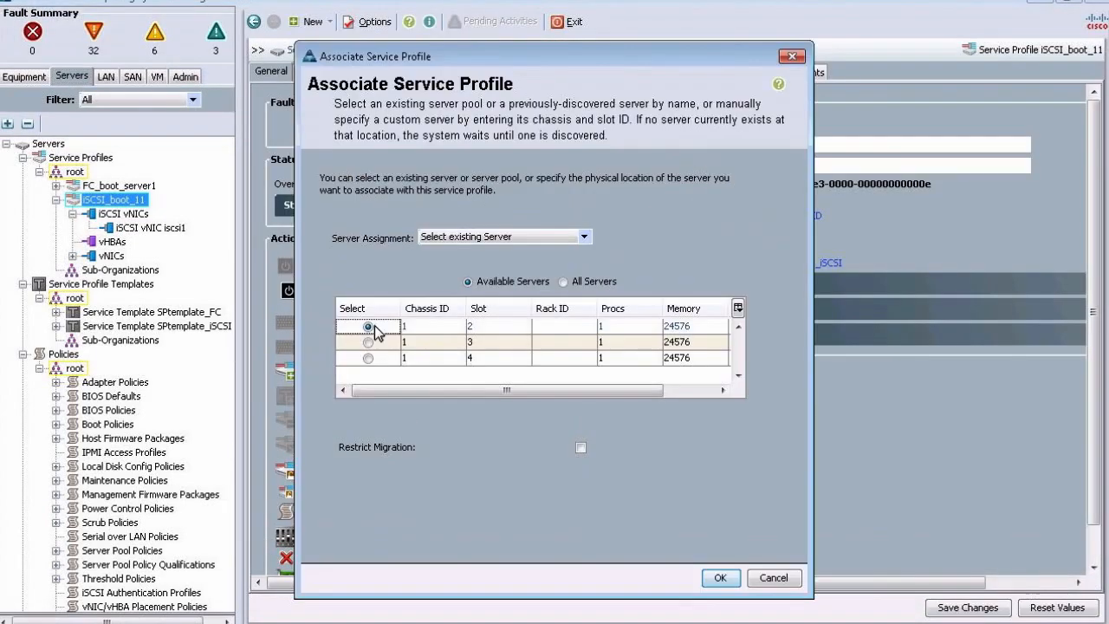
- Associate service profile iSCSI_boot_11 with the existing server in chassis 1, slot 2
click(719, 578)
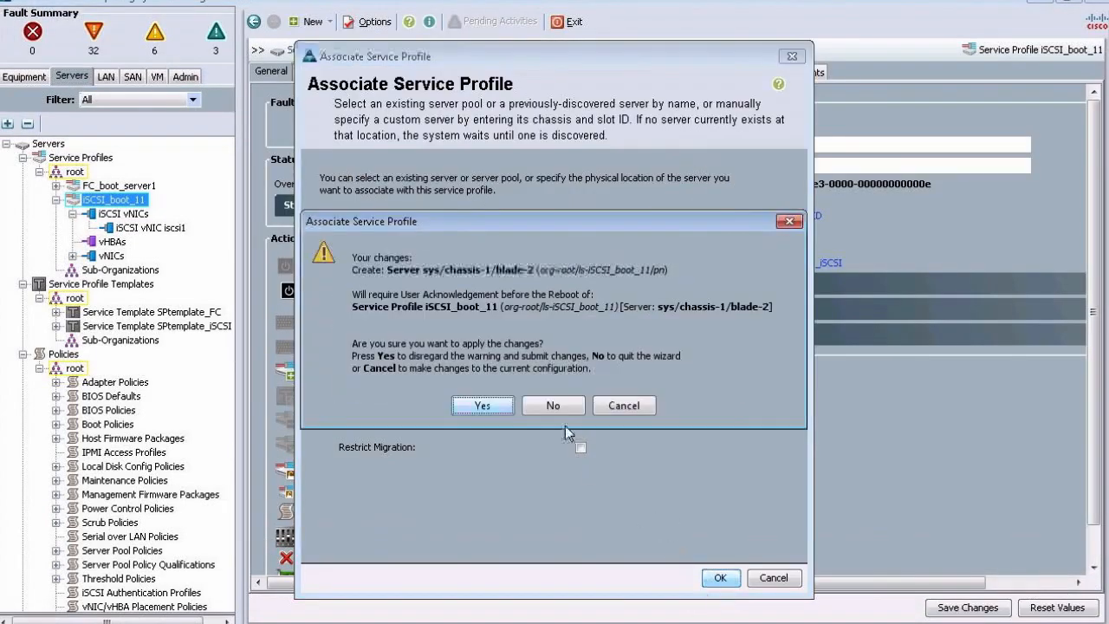